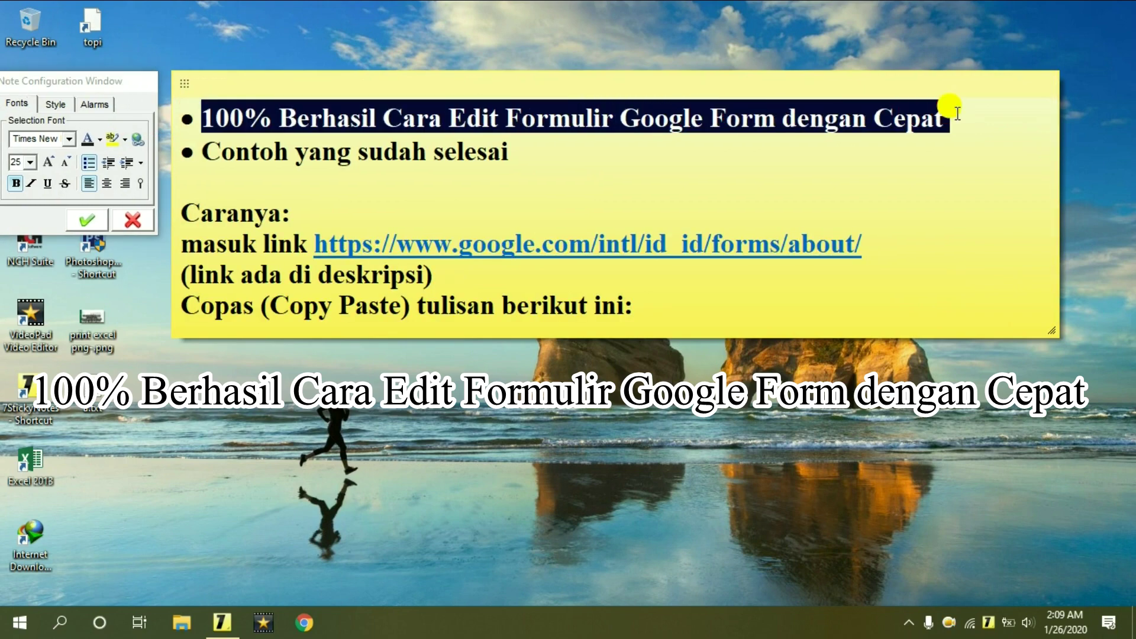
# Review the note's 'Contoh yang sudah selesai' line, then switch to the Daftar Peserta (Tanggapan) spreadsheet
pyautogui.click(956, 113)
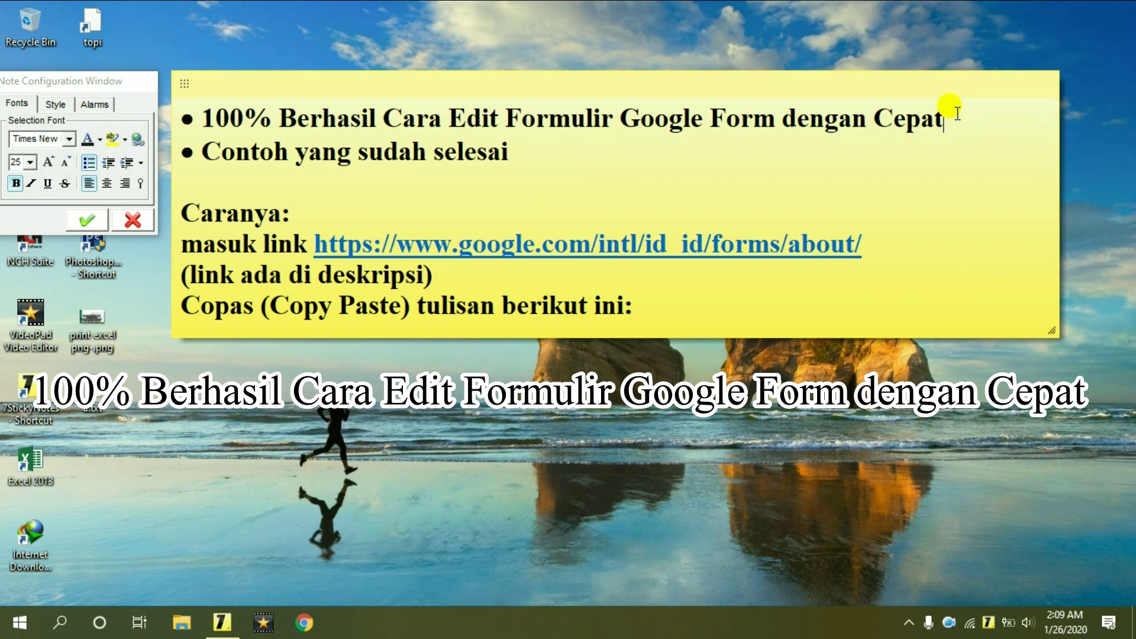
pyautogui.click(207, 151)
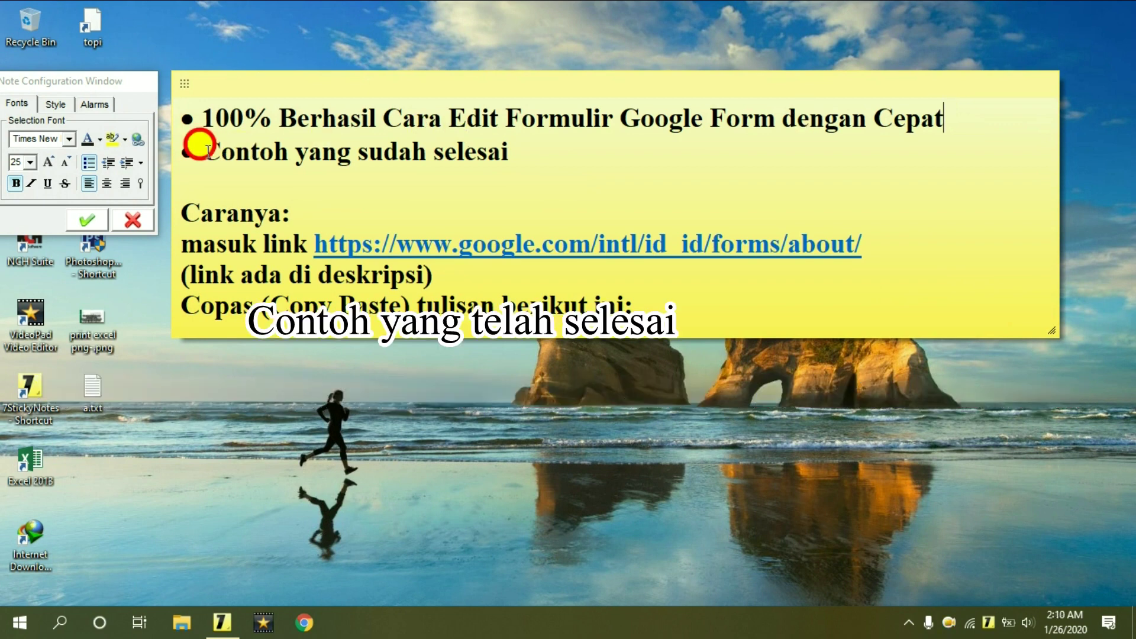
pyautogui.moveTo(199, 145); pyautogui.dragTo(543, 145)
pyautogui.click(544, 145)
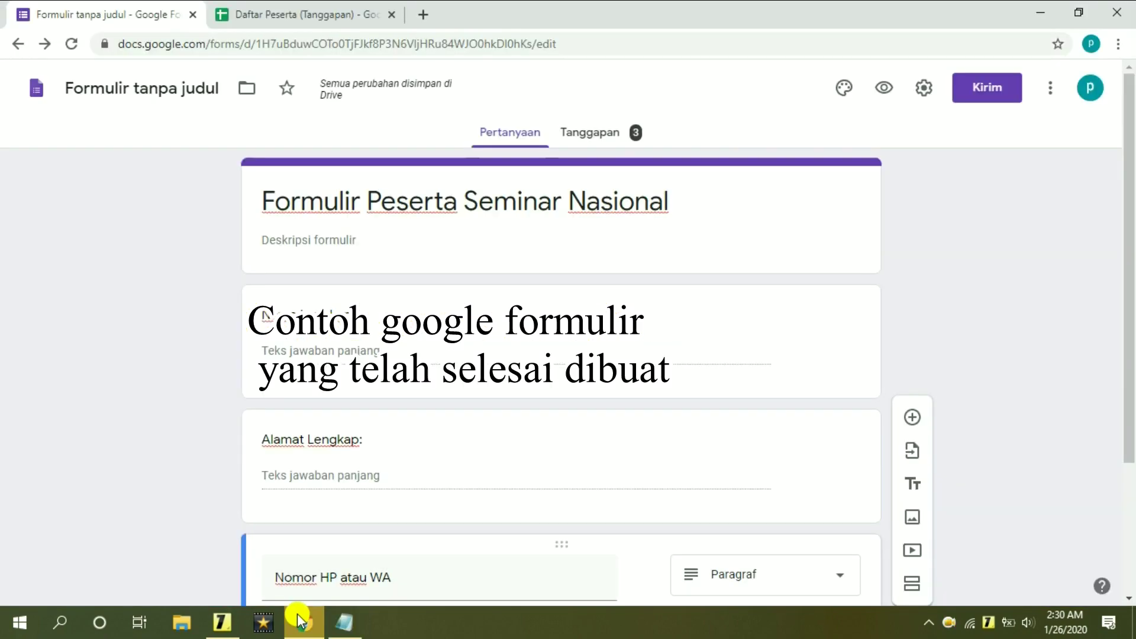
pyautogui.moveTo(1128, 146)
pyautogui.mouseDown()
pyautogui.moveTo(1131, 279)
pyautogui.moveTo(1131, 140)
pyautogui.mouseUp()
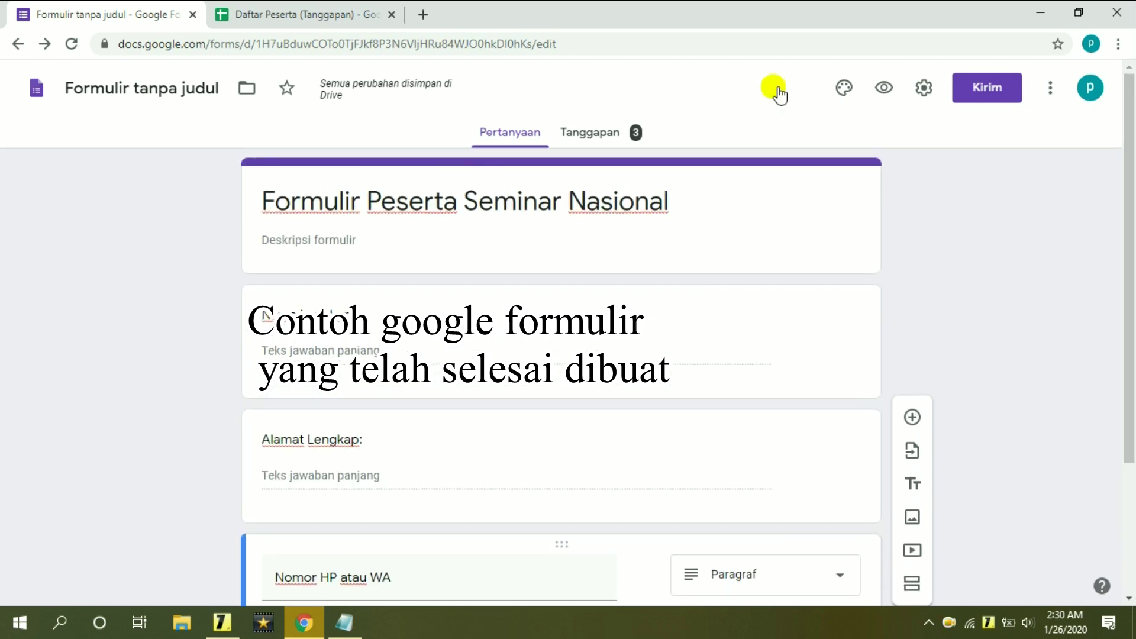
pyautogui.click(323, 13)
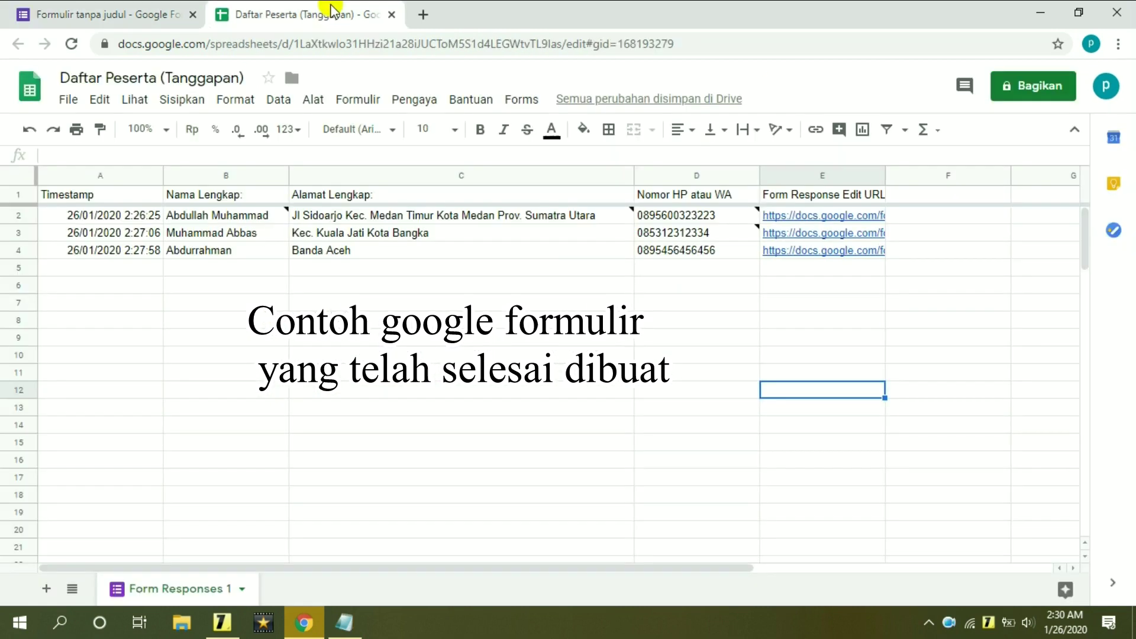
# Open the edit links in cells E2, E3 and E4, each in its own new tab
pyautogui.click(503, 285)
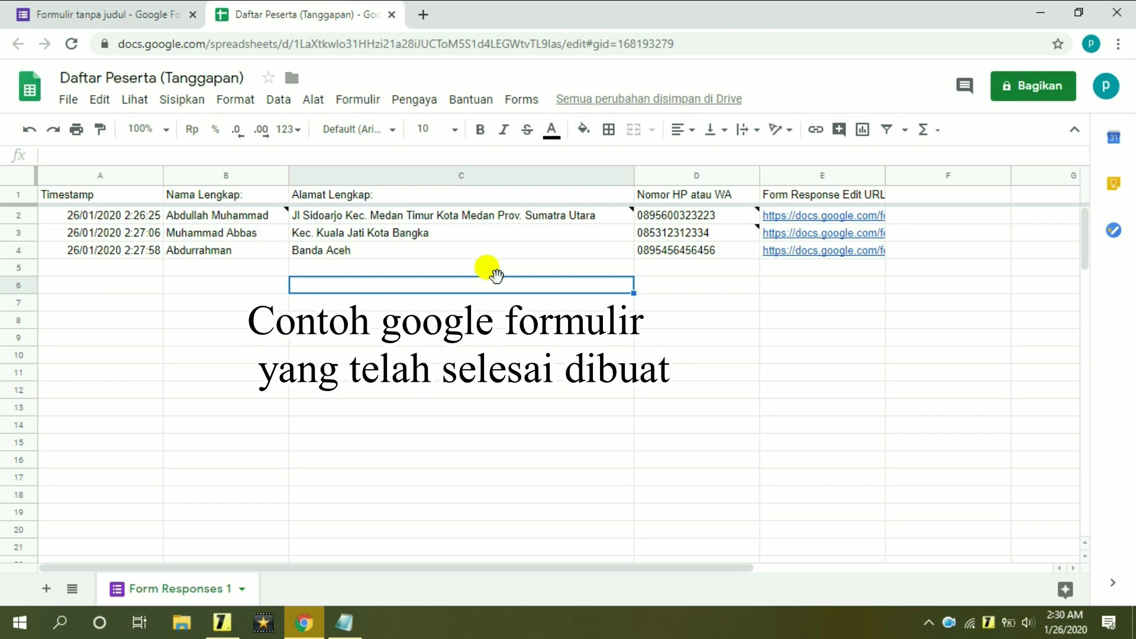
pyautogui.click(836, 176)
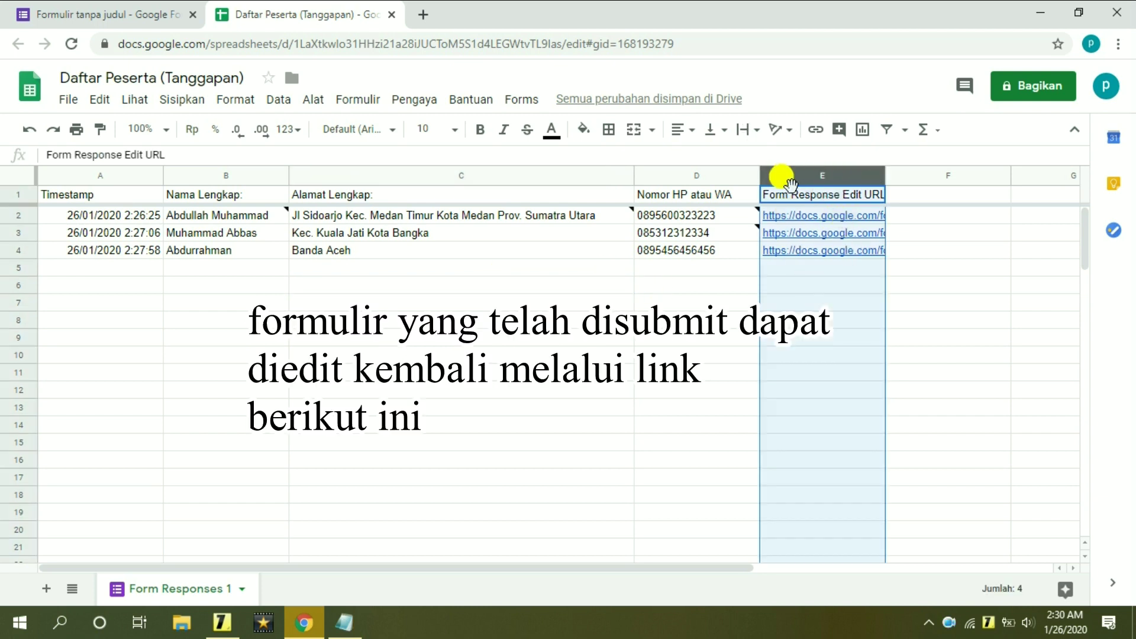
pyautogui.click(815, 268)
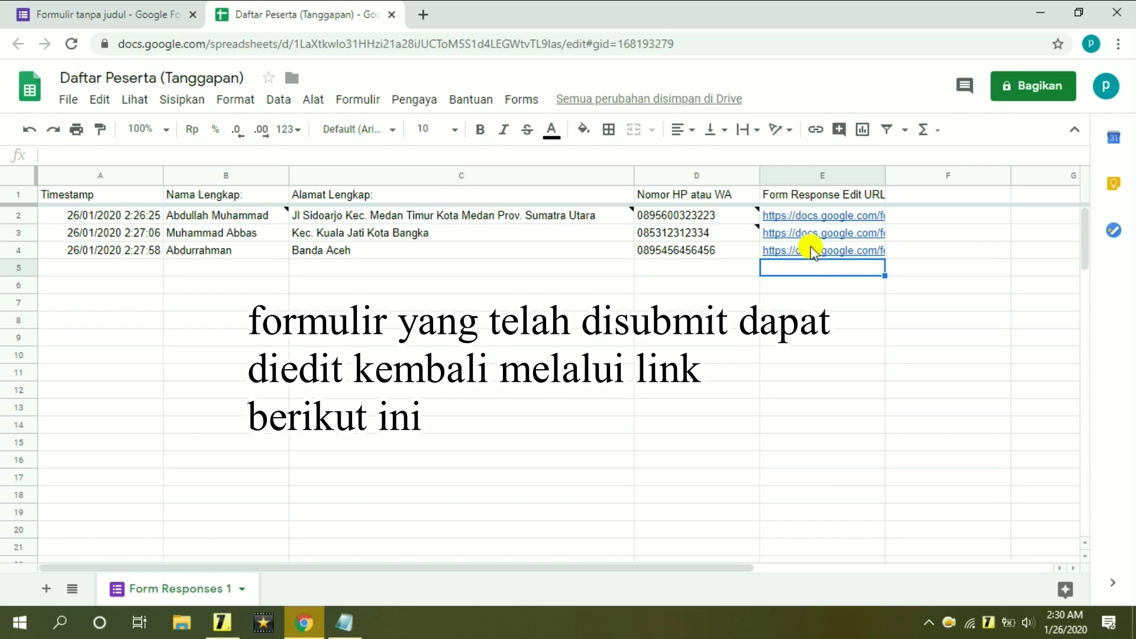
pyautogui.click(805, 217)
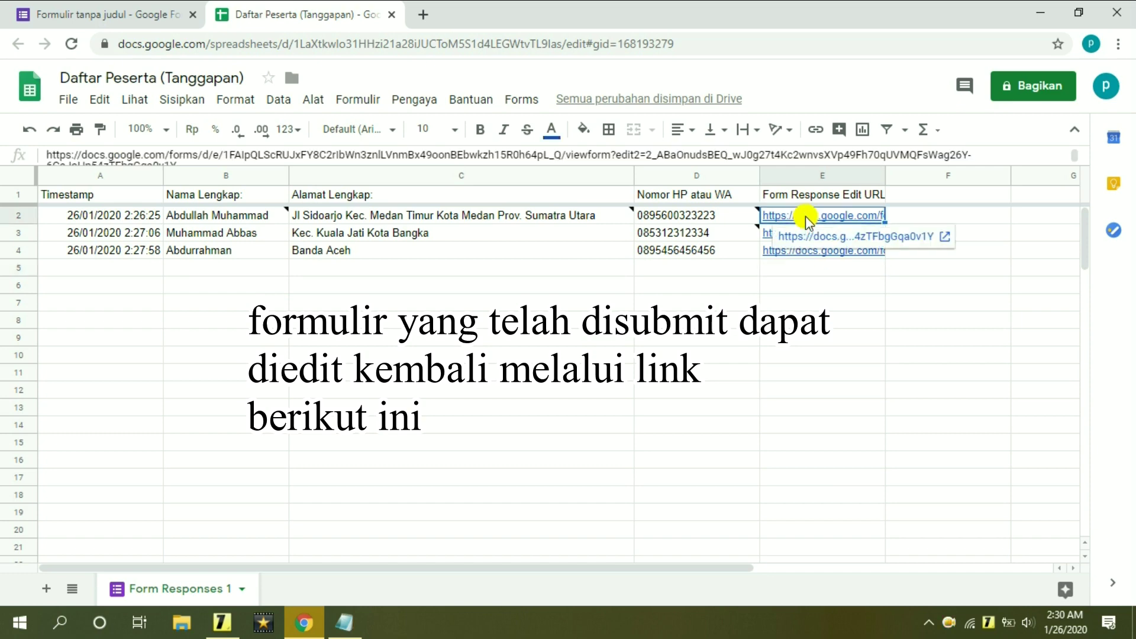
pyautogui.click(839, 236)
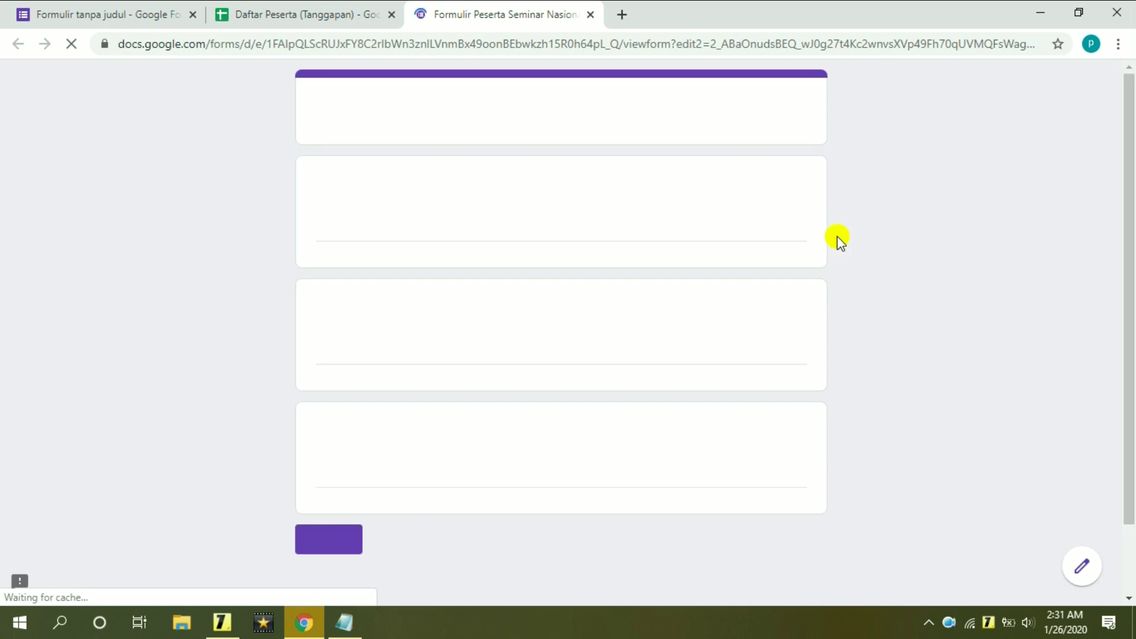
pyautogui.click(296, 14)
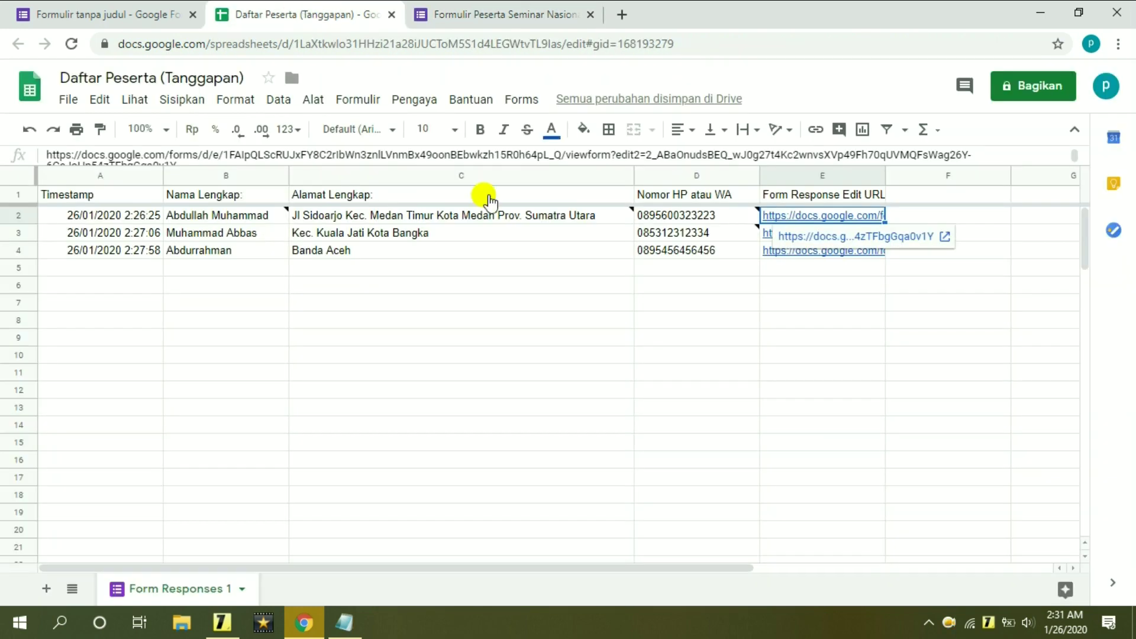
pyautogui.click(804, 233)
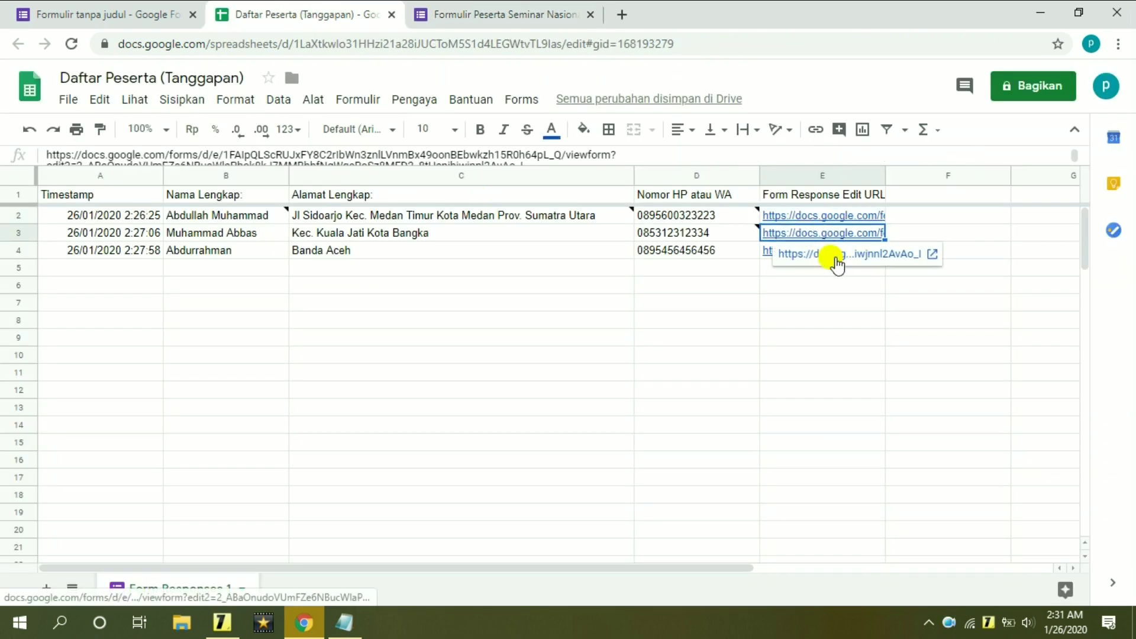
pyautogui.click(837, 256)
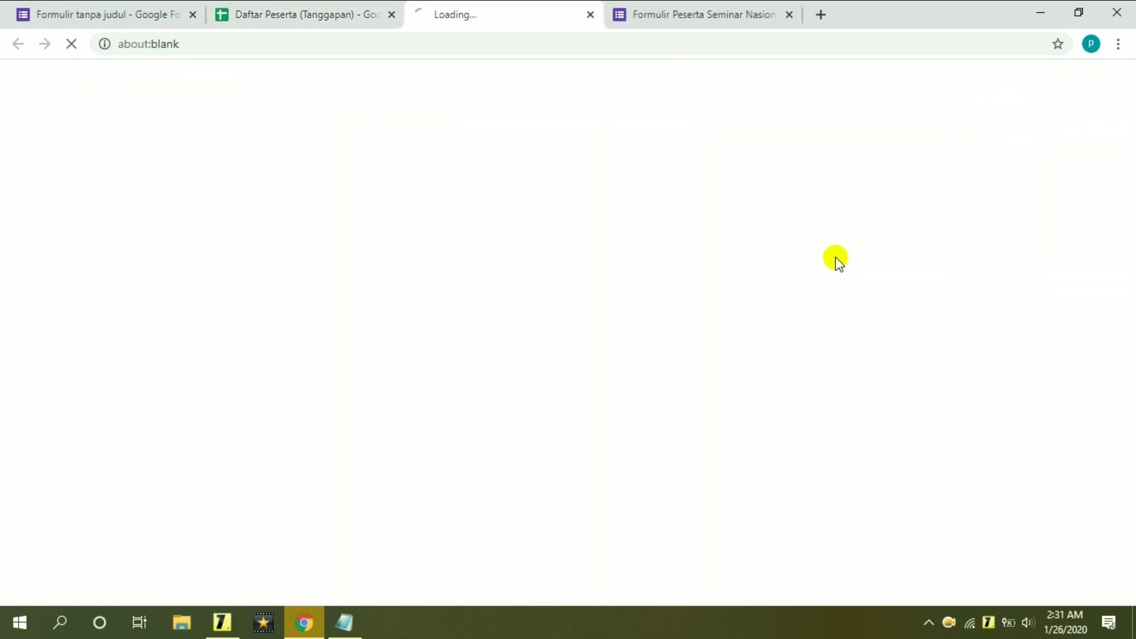
pyautogui.click(276, 7)
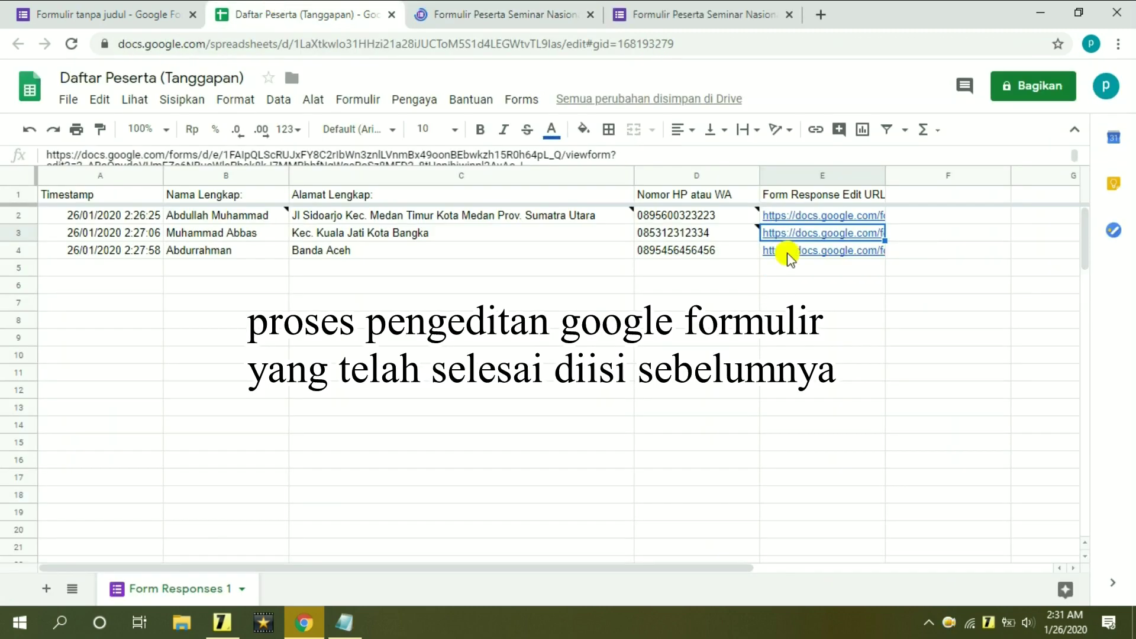
pyautogui.click(792, 253)
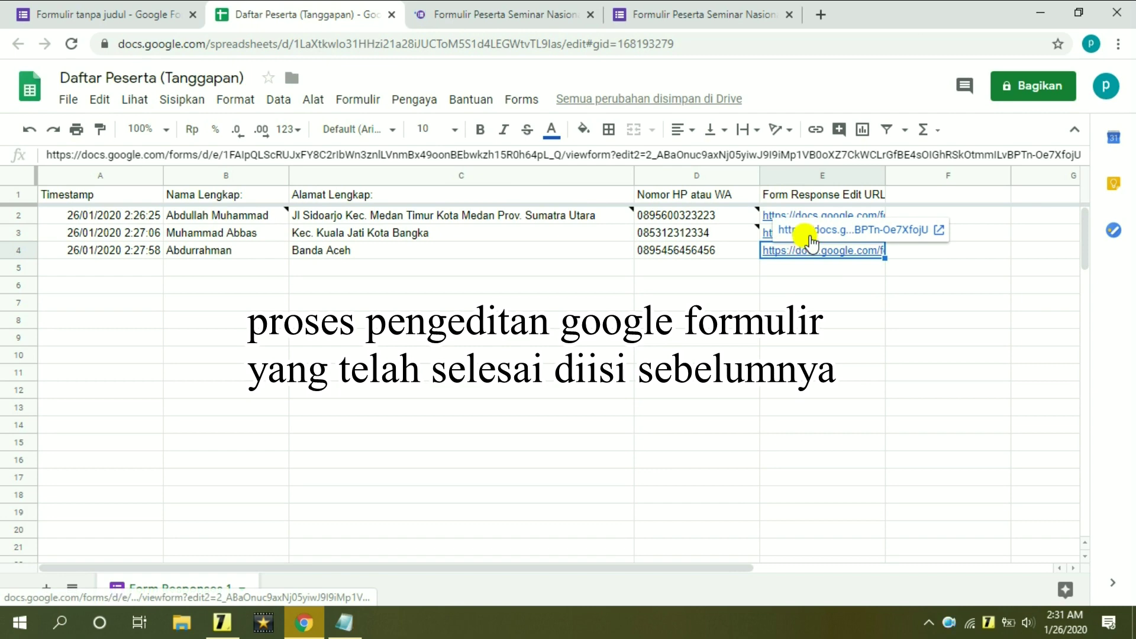
pyautogui.click(795, 232)
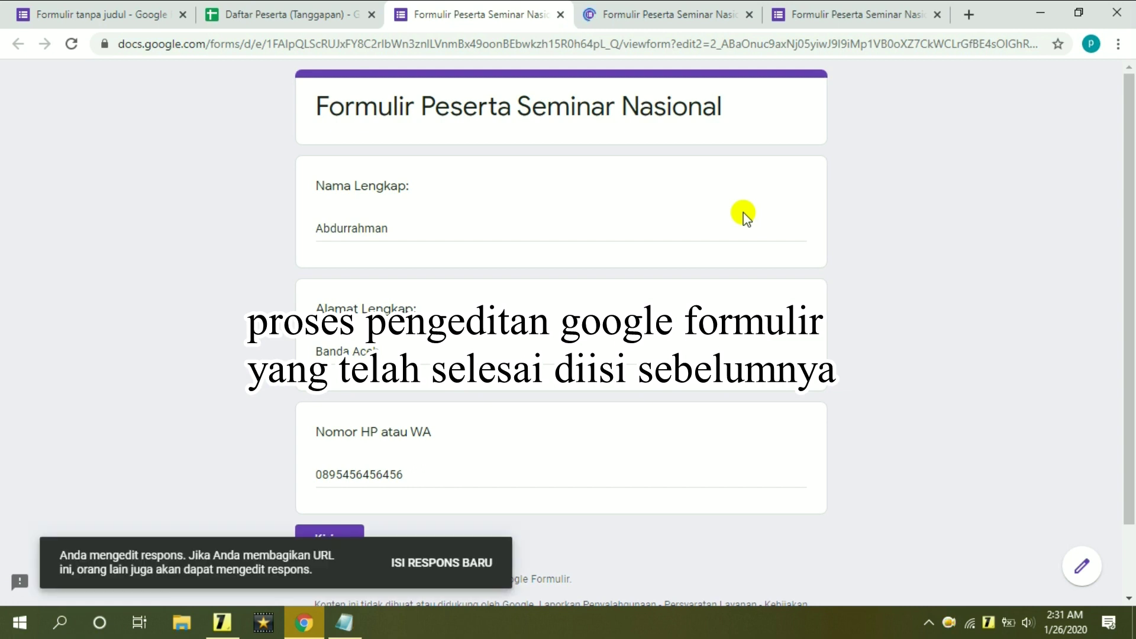
# Read the editing notice and look through the opened response edit pages
pyautogui.click(63, 555)
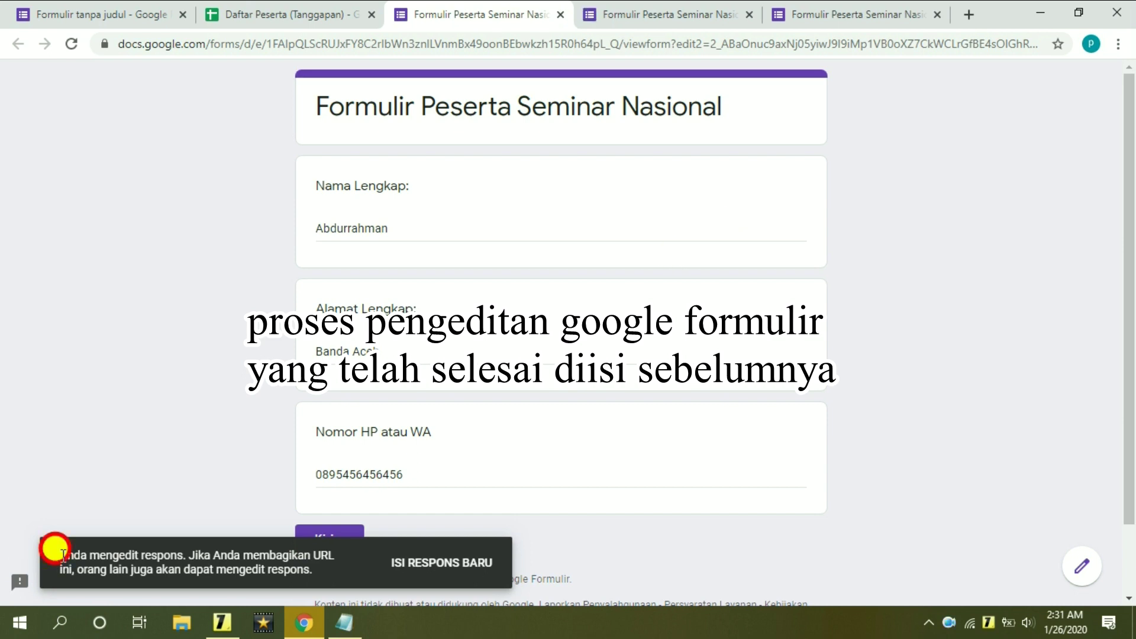
pyautogui.moveTo(64, 555); pyautogui.dragTo(338, 586)
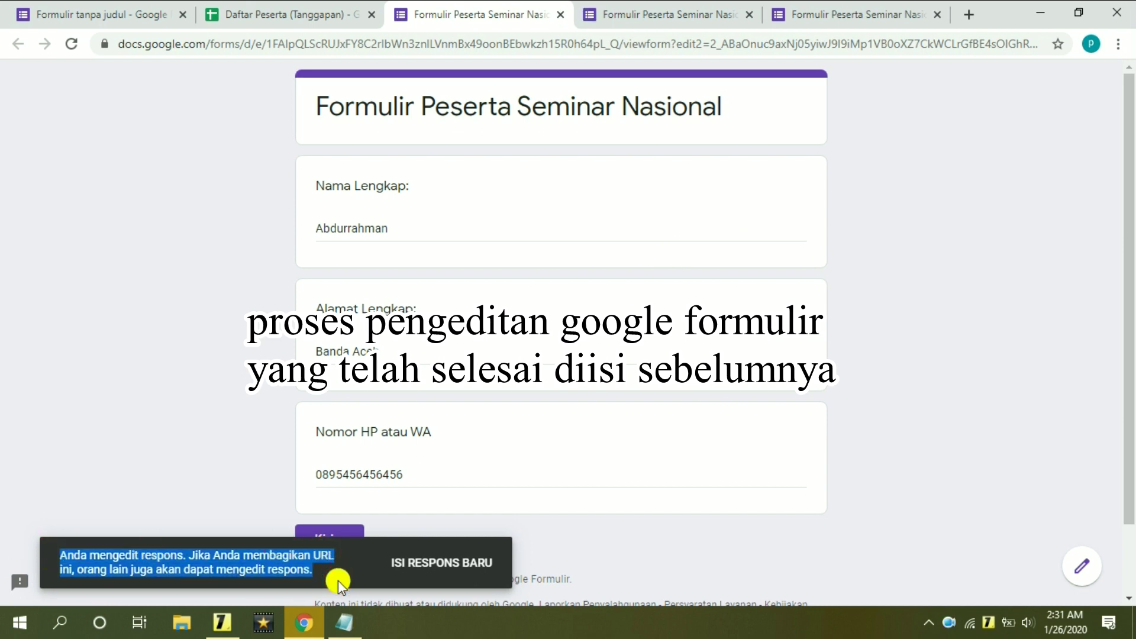
pyautogui.click(677, 498)
pyautogui.click(692, 6)
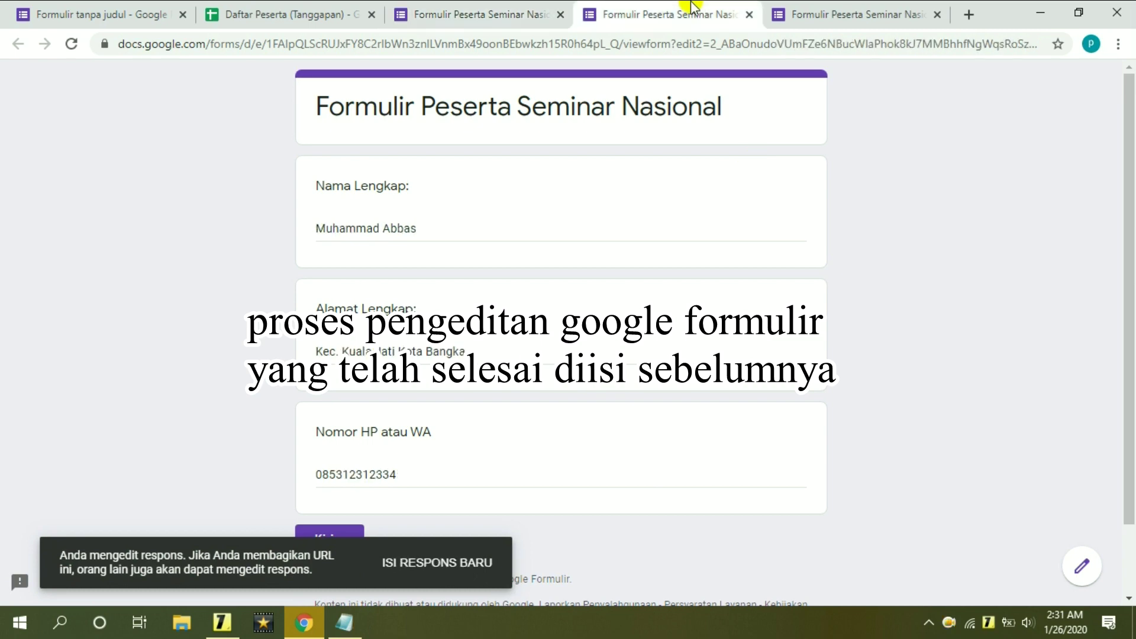
pyautogui.click(871, 6)
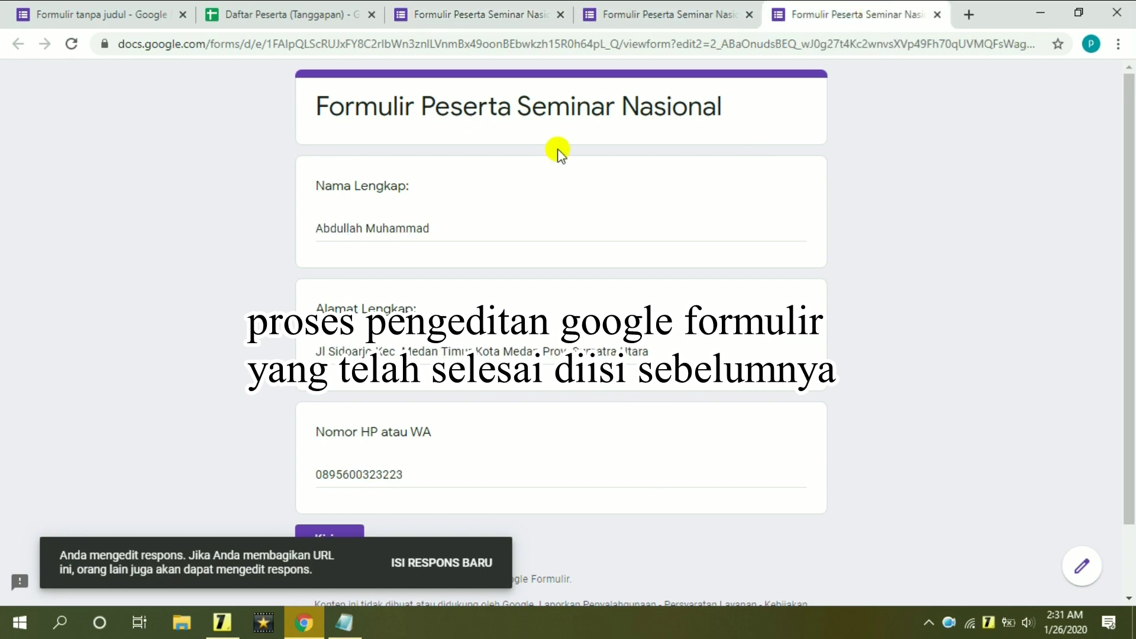
# Check row 2 in the spreadsheet, then bring up the first response's prefilled edit page
pyautogui.click(273, 12)
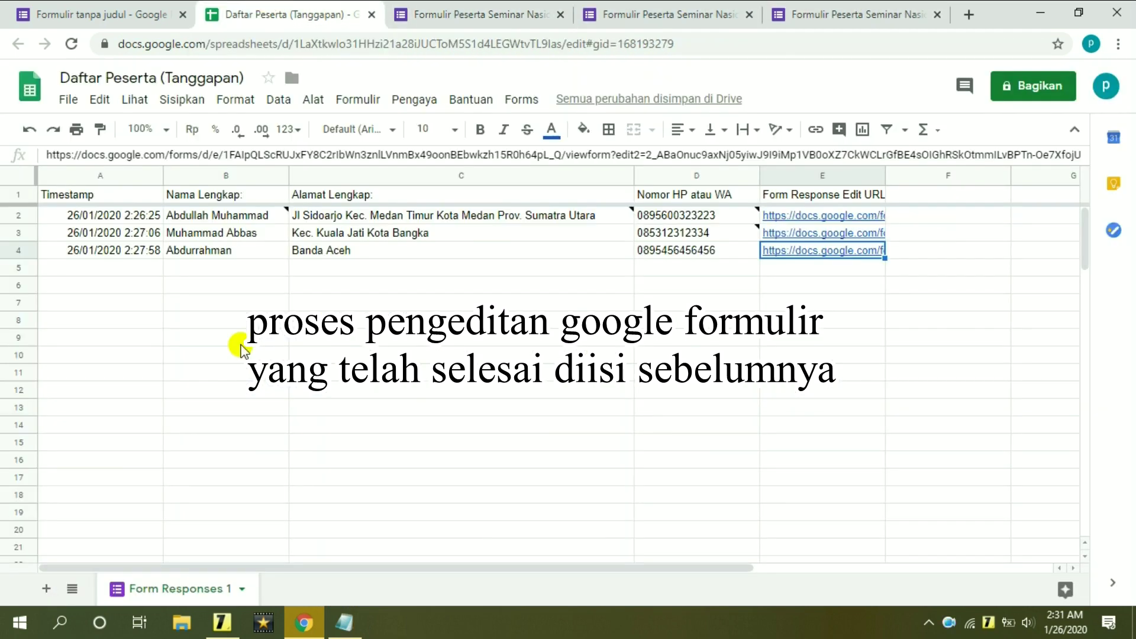
pyautogui.click(241, 342)
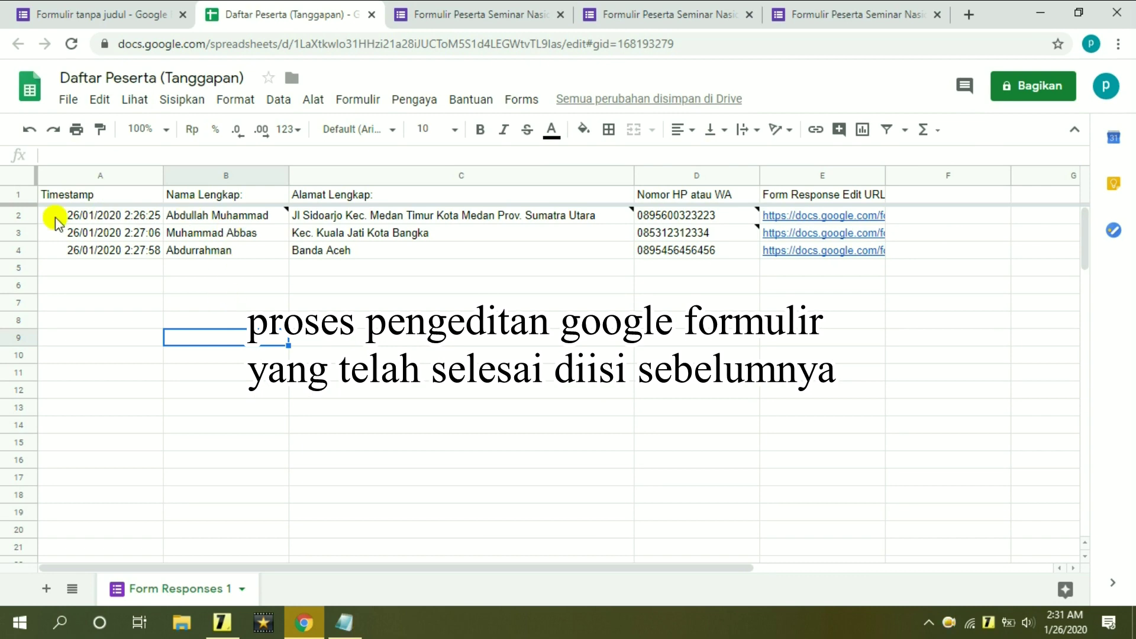
pyautogui.click(17, 215)
pyautogui.moveTo(633, 213)
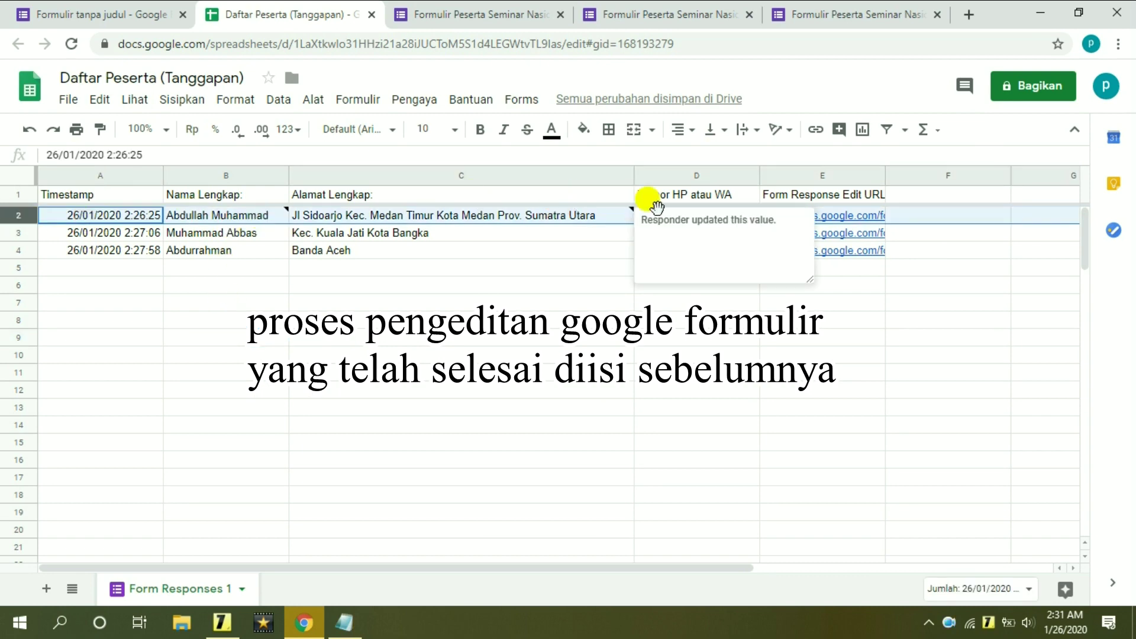
pyautogui.click(491, 7)
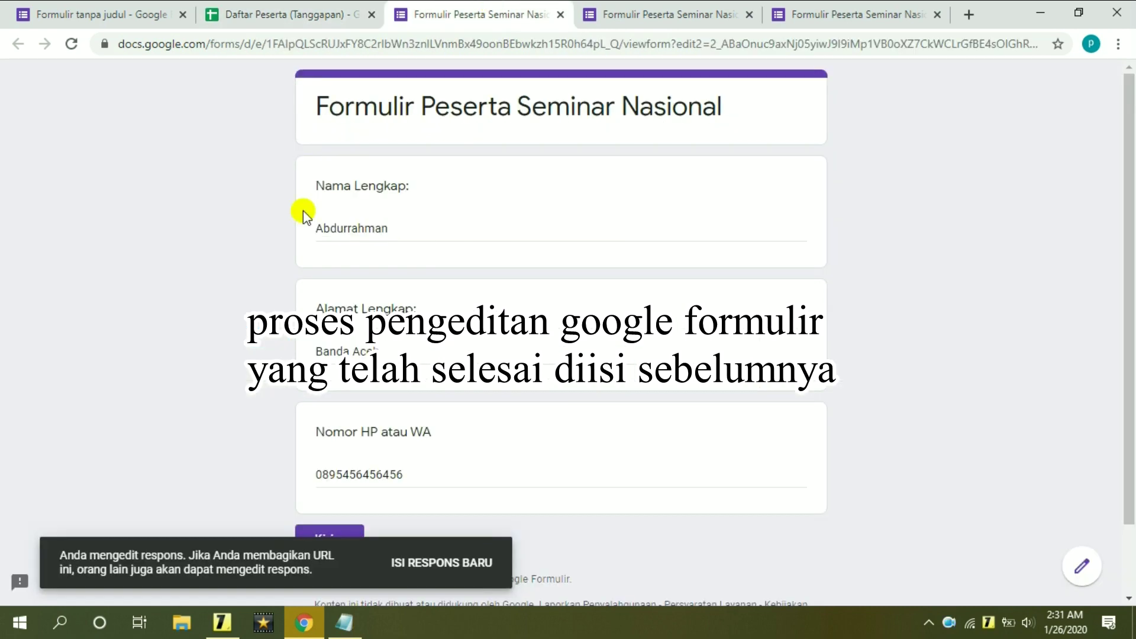
pyautogui.click(621, 12)
pyautogui.click(849, 8)
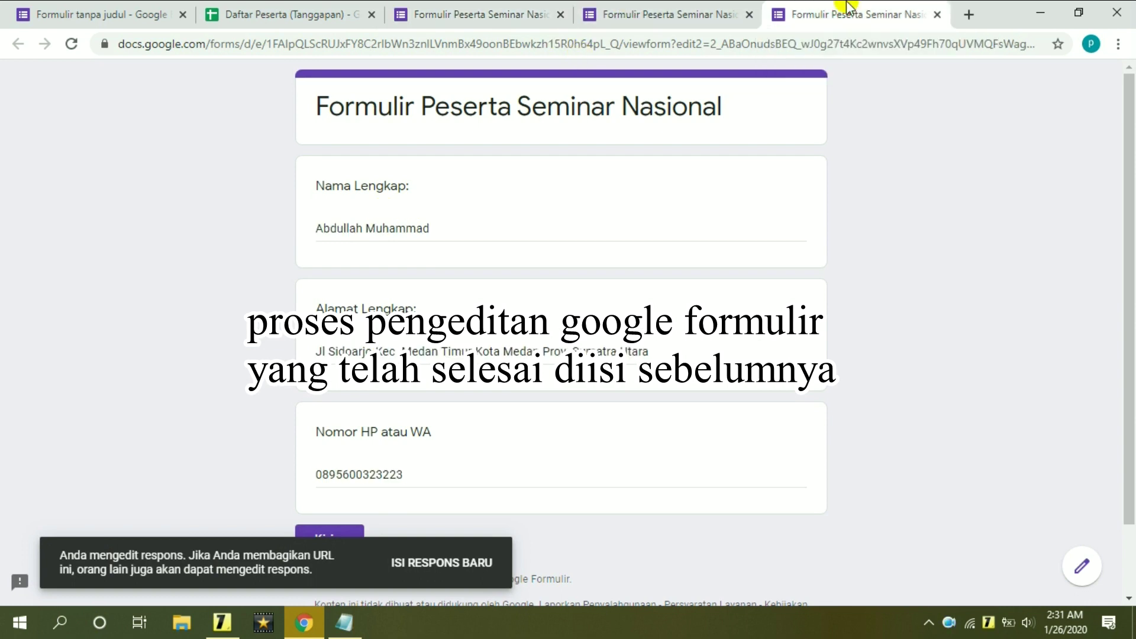
# Delete the first word of the Nama Lengkap answer
pyautogui.moveTo(312, 224); pyautogui.dragTo(491, 220)
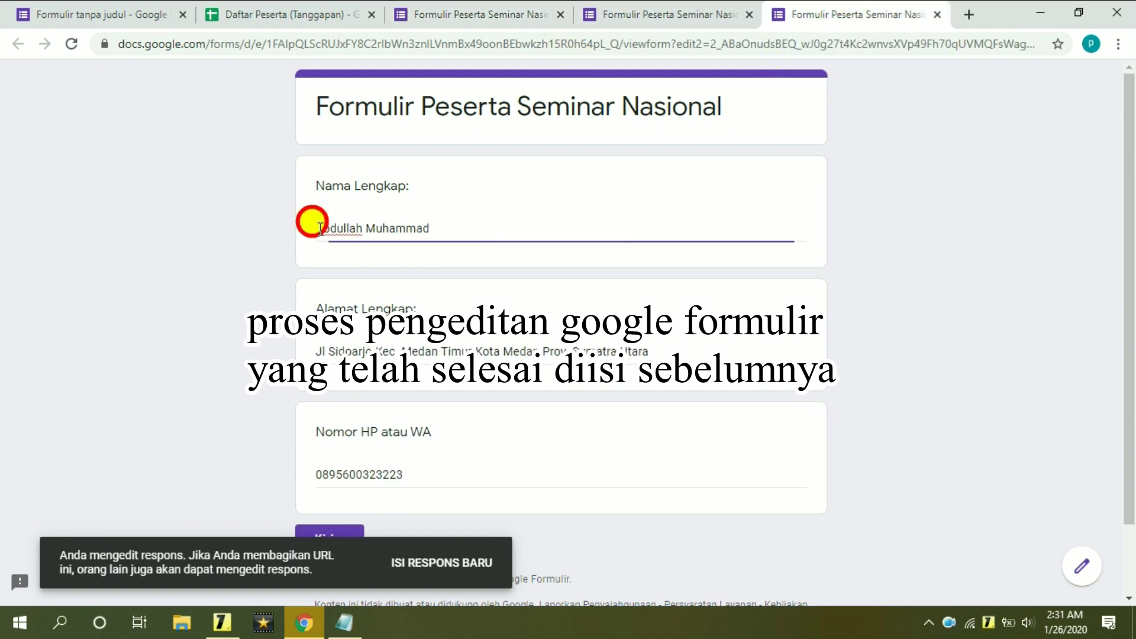
pyautogui.click(484, 222)
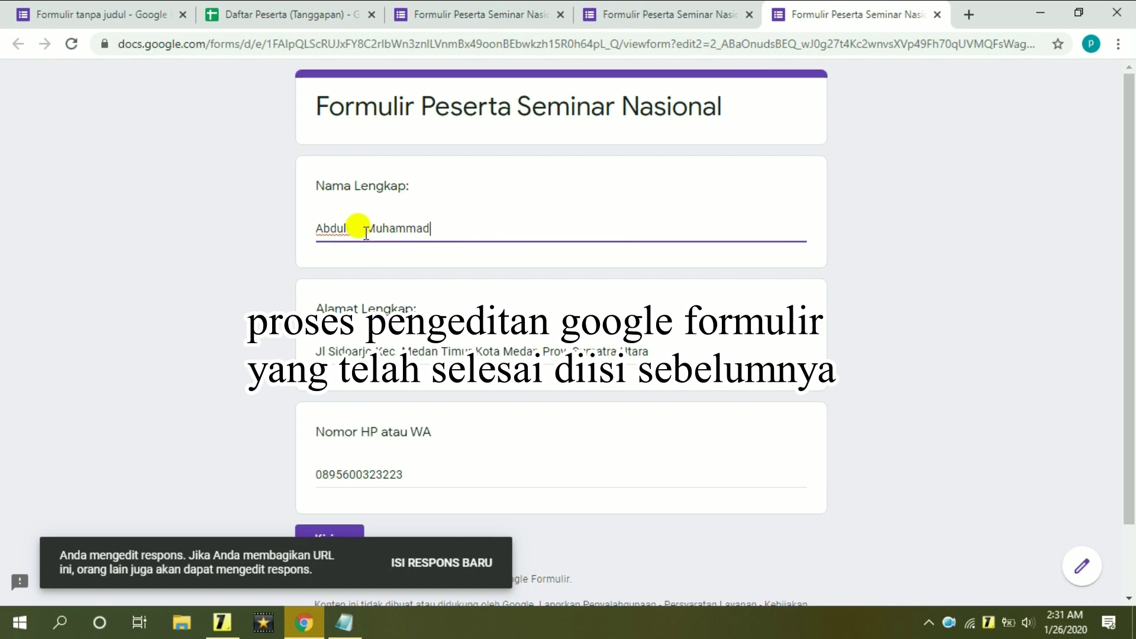
pyautogui.moveTo(363, 228); pyautogui.dragTo(276, 229)
pyautogui.press('BackSpace')
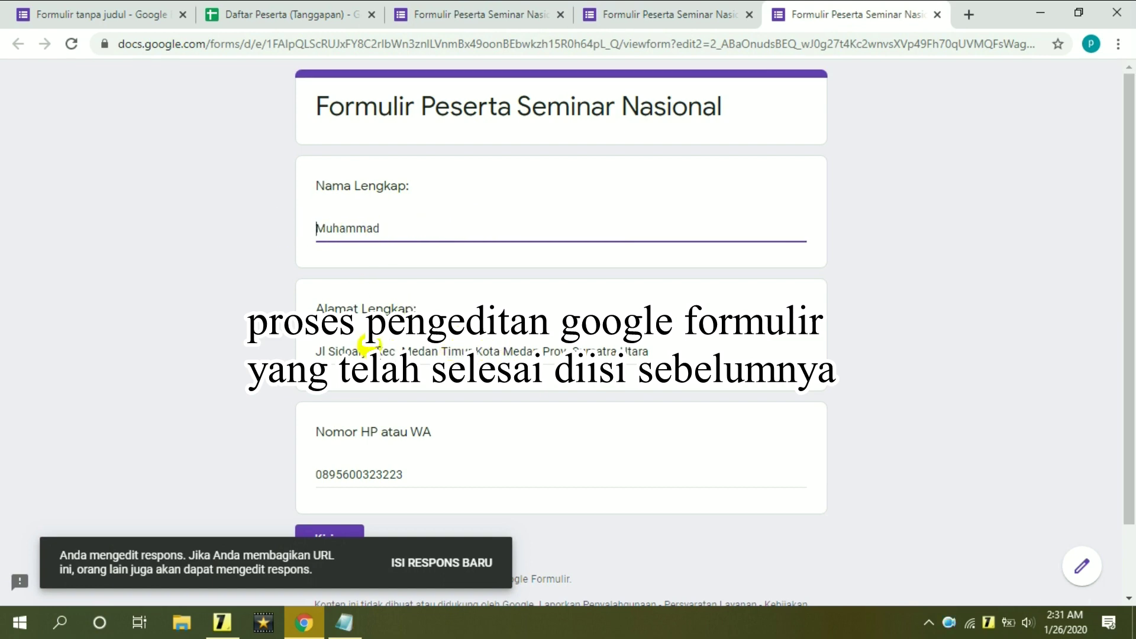
# Remove 'Jl Sidoarjo' from the address, update the Nomor HP answer, and resubmit the response
pyautogui.moveTo(373, 352); pyautogui.dragTo(317, 352)
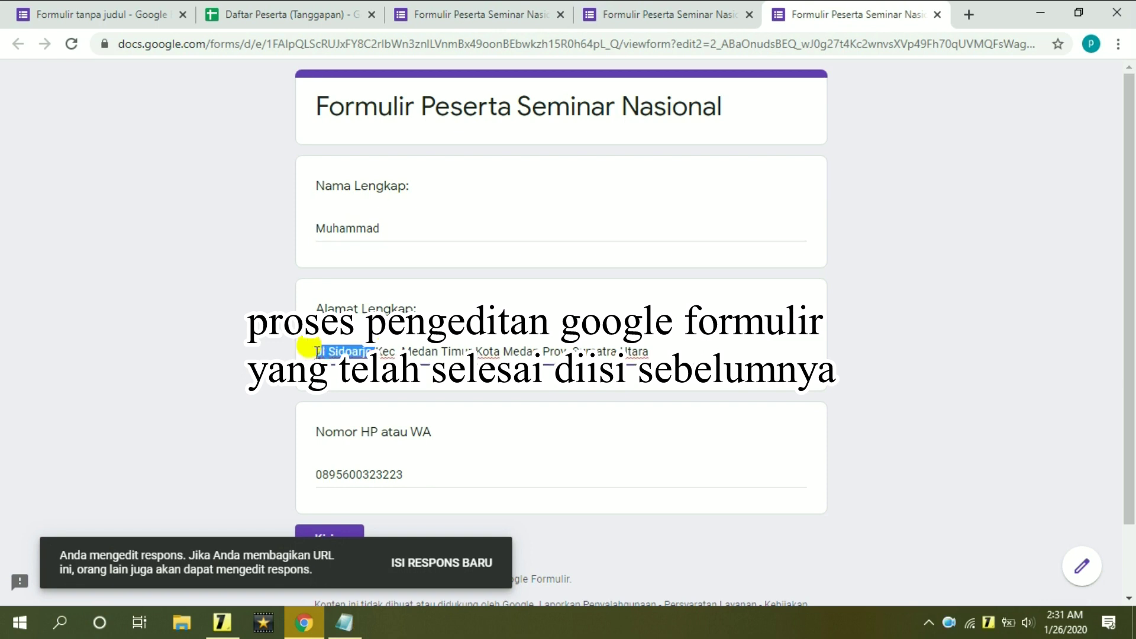
pyautogui.press('BackSpace')
pyautogui.click(417, 474)
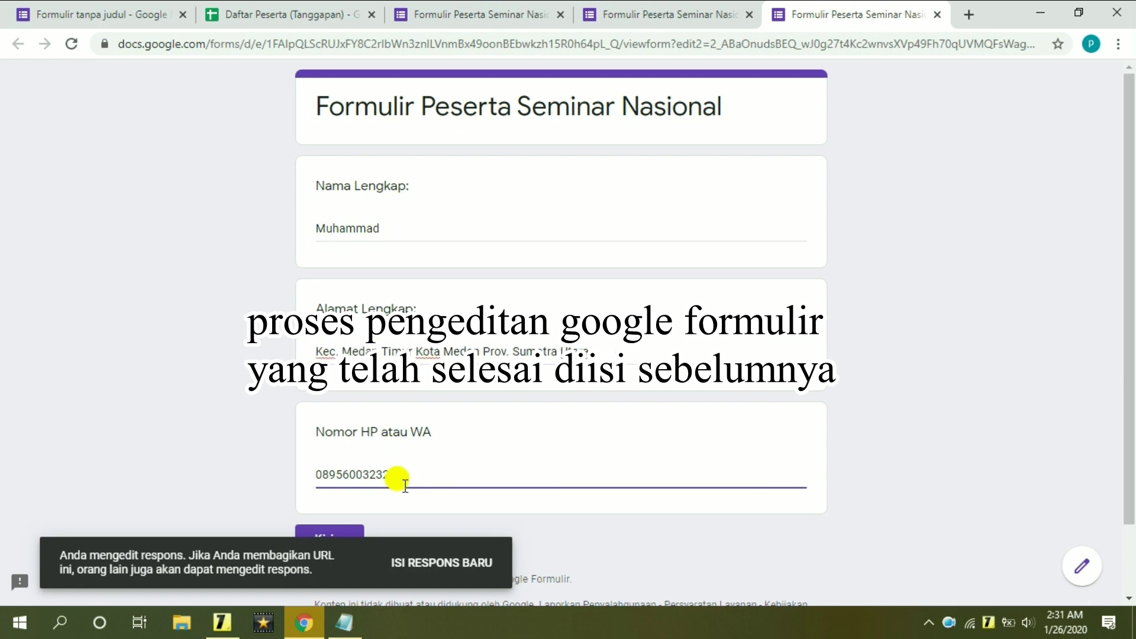
pyautogui.write('24')
pyautogui.click(354, 527)
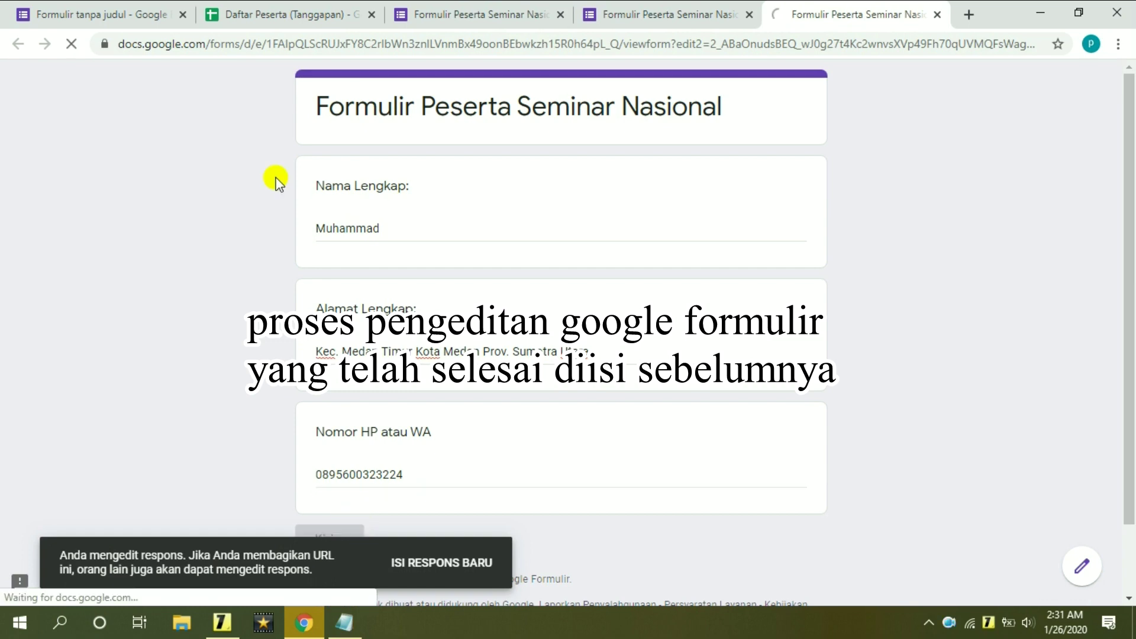
pyautogui.click(315, 8)
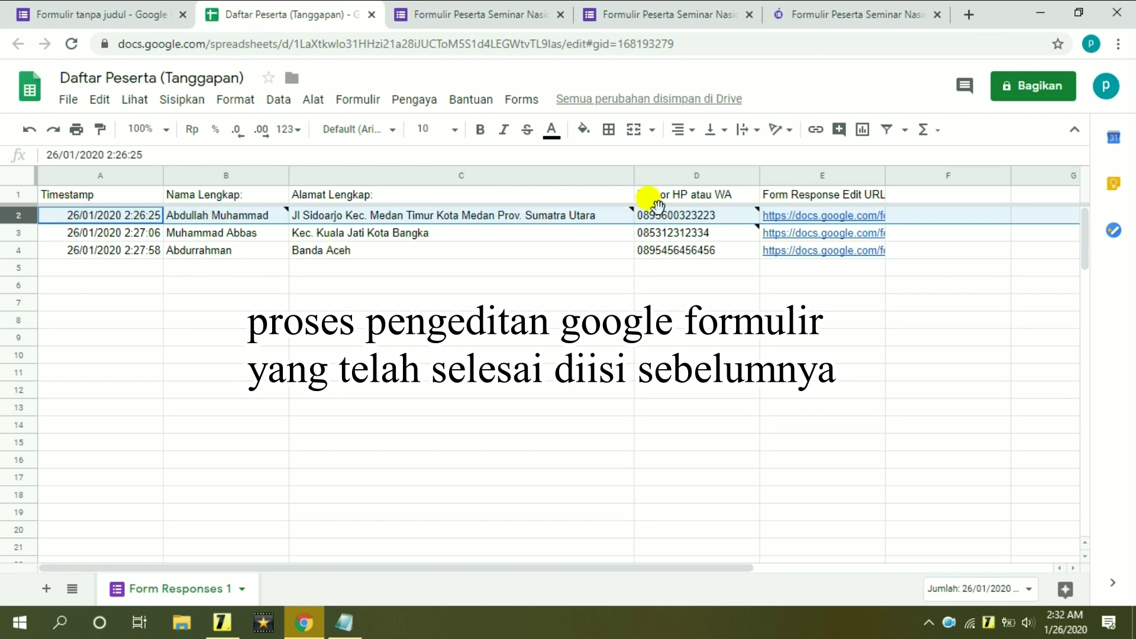
# Inspect row 2 for the edited values, then return to the form's confirmation page
pyautogui.click(239, 287)
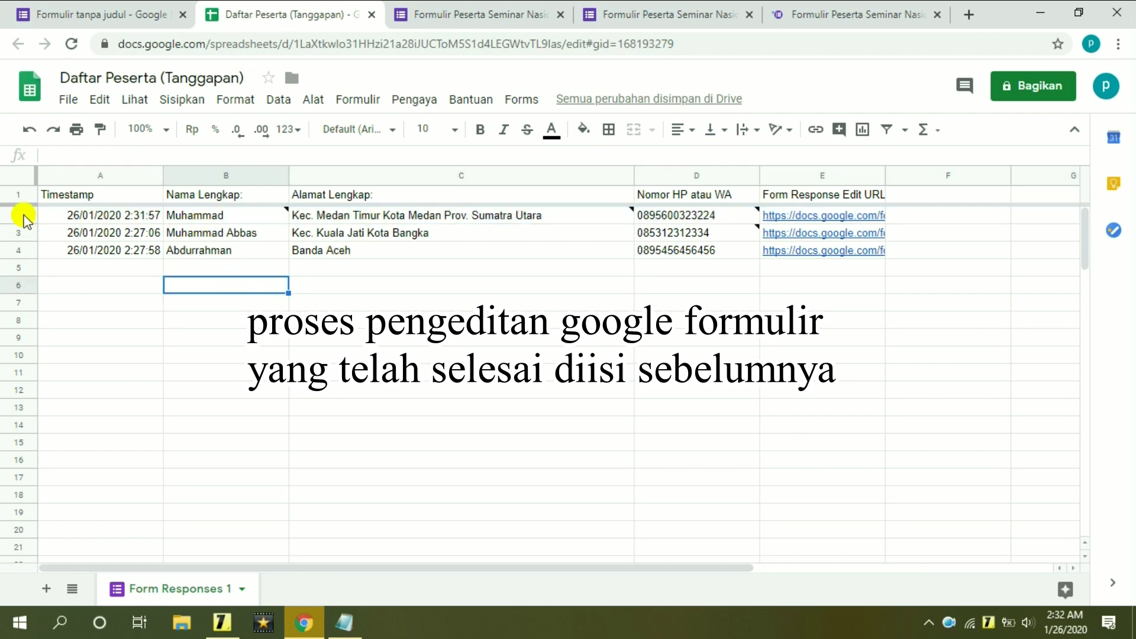
pyautogui.click(28, 218)
pyautogui.moveTo(462, 215)
pyautogui.moveTo(286, 209)
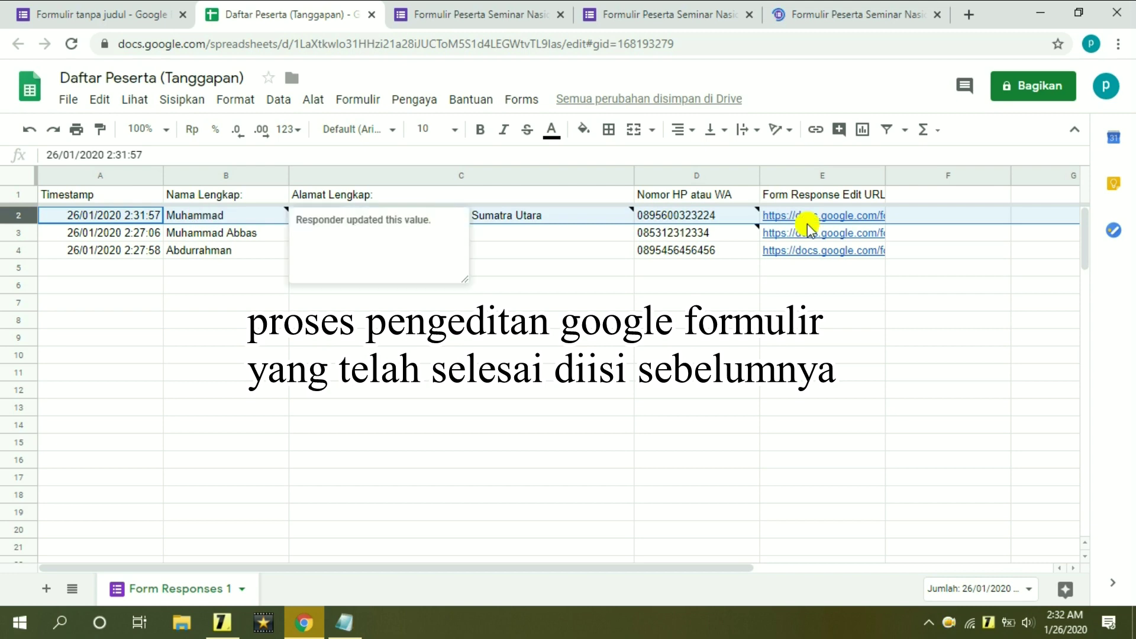
pyautogui.click(846, 11)
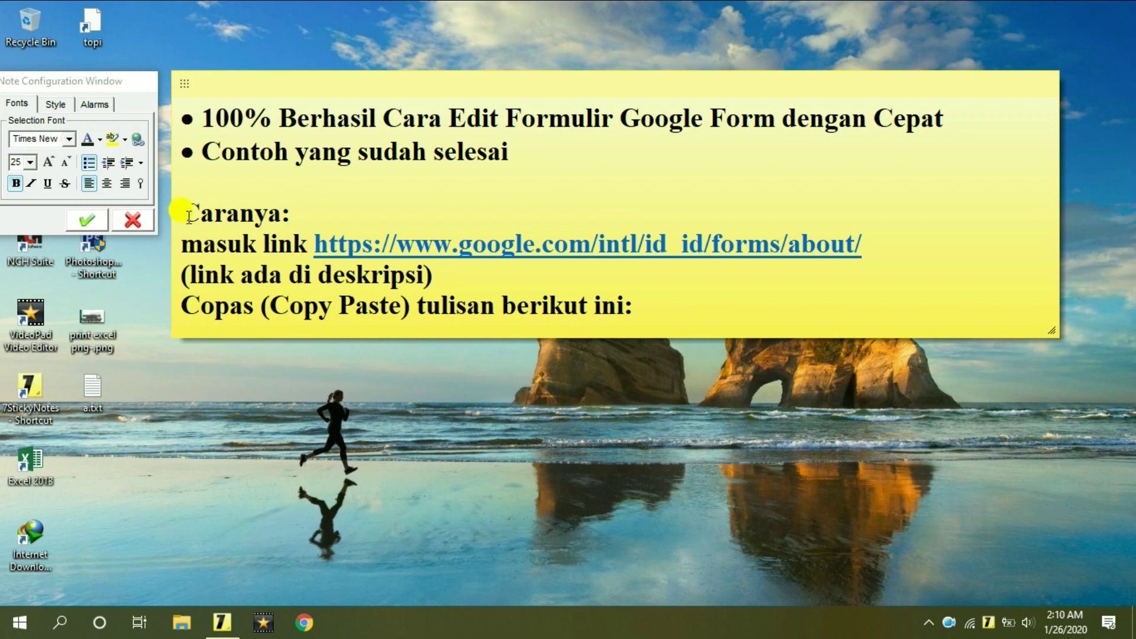
# Copy the Google Forms about-page link from the sticky note and launch Chrome
pyautogui.moveTo(187, 214); pyautogui.dragTo(326, 204)
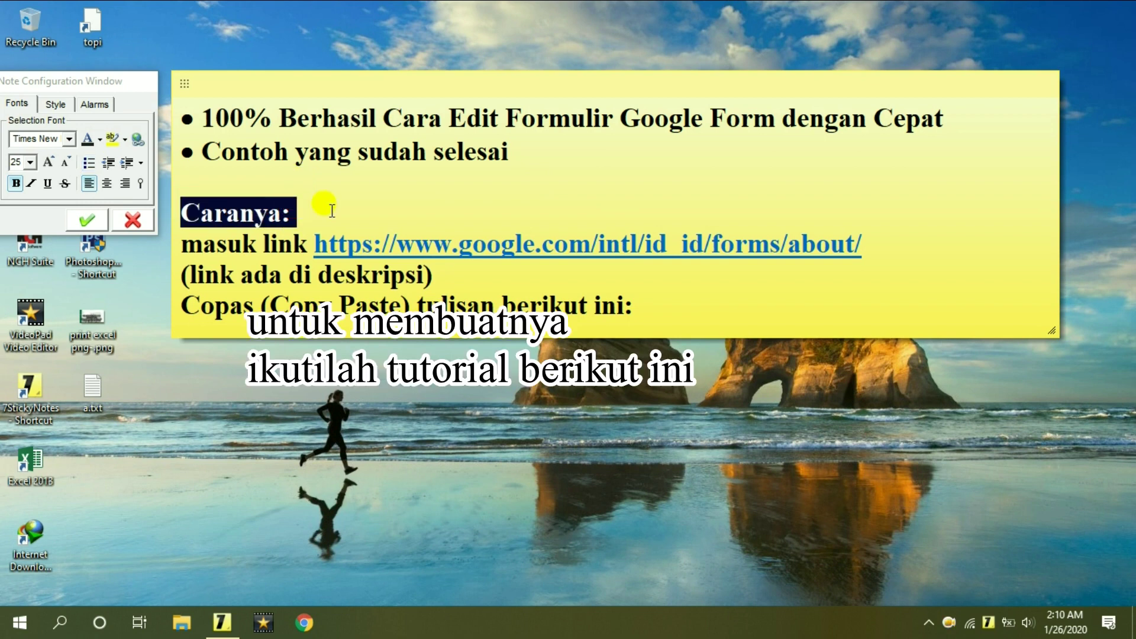
pyautogui.click(343, 210)
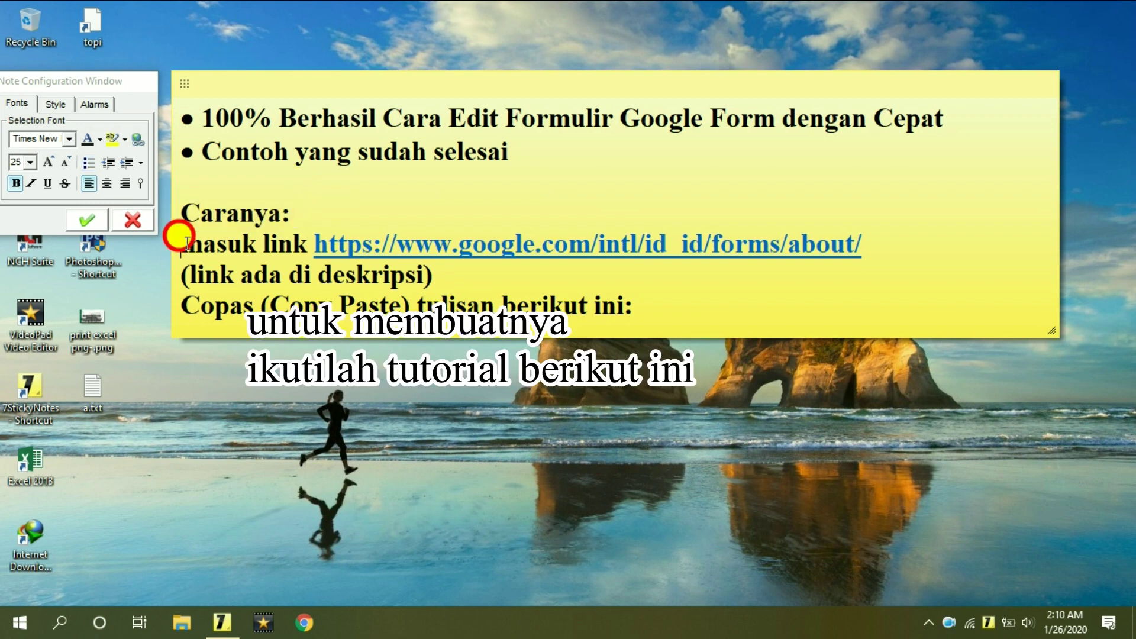
pyautogui.moveTo(182, 243); pyautogui.dragTo(726, 274)
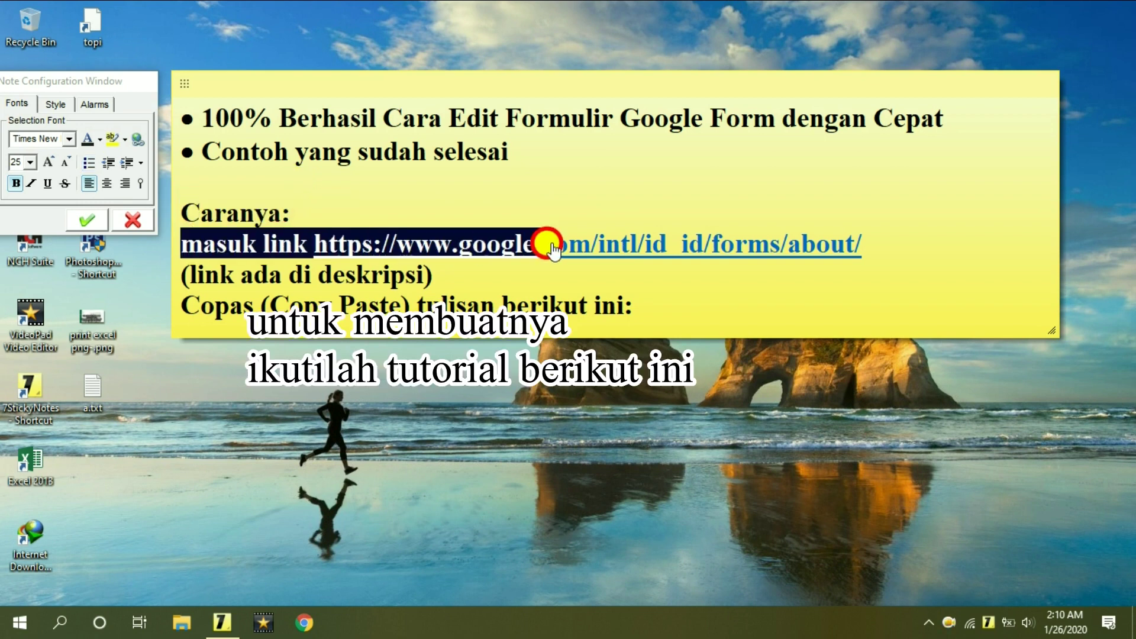
pyautogui.click(503, 269)
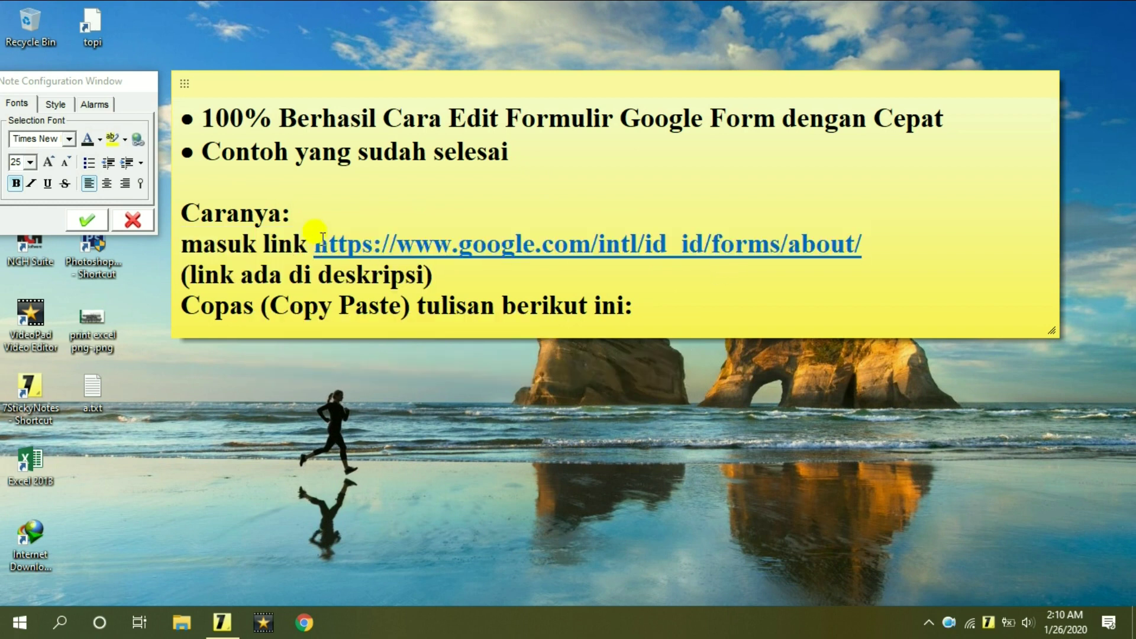
pyautogui.moveTo(315, 240); pyautogui.dragTo(864, 239)
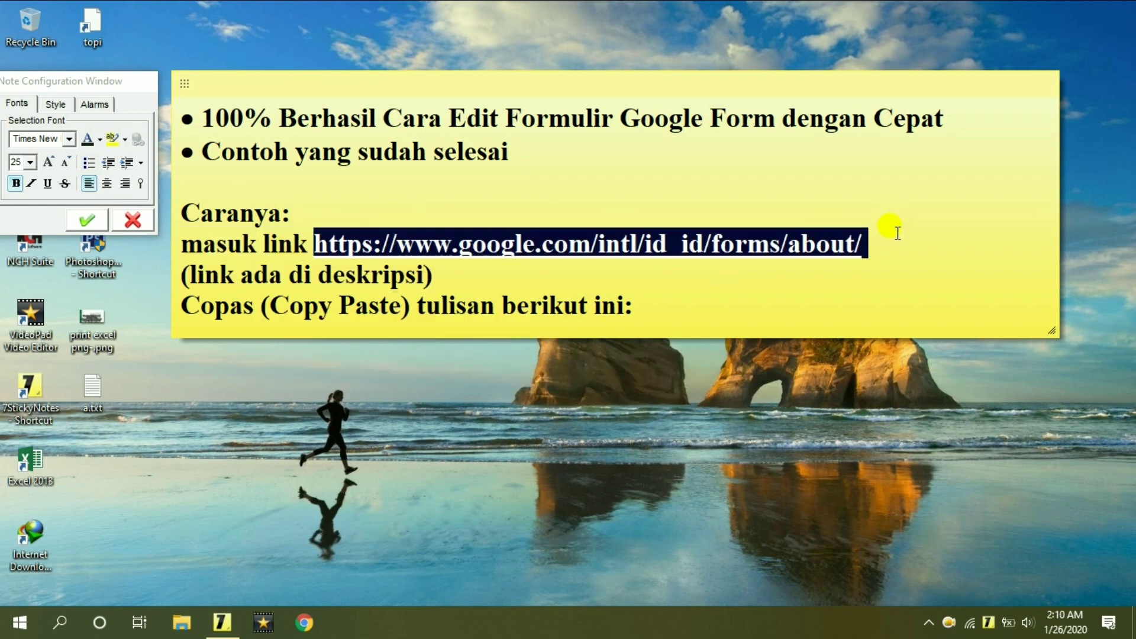
pyautogui.rightClick(865, 239)
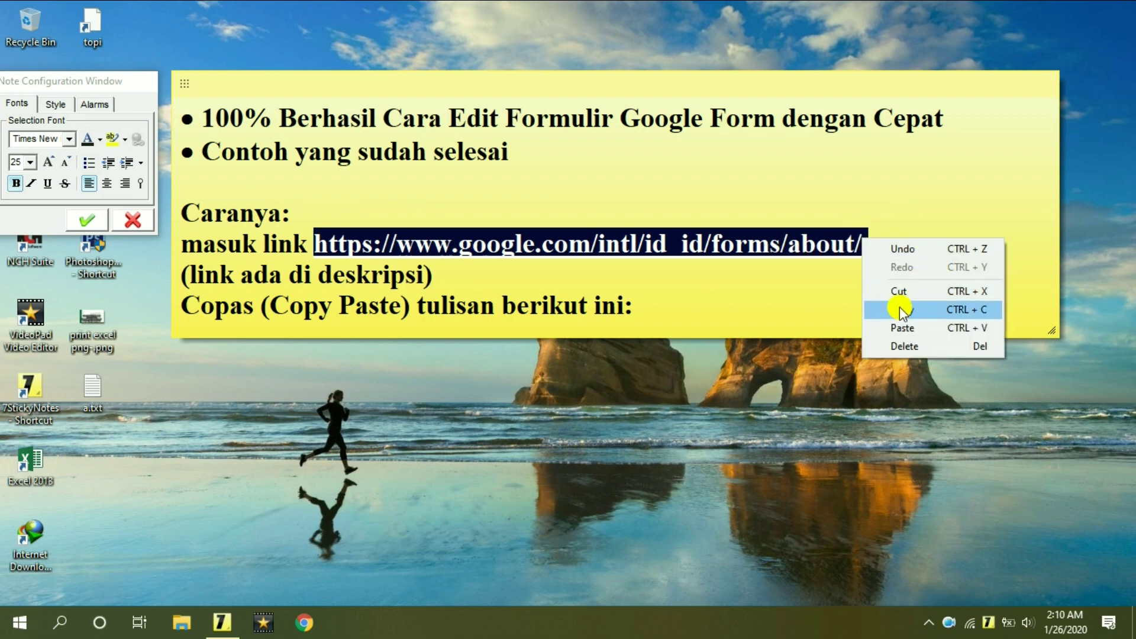
pyautogui.click(932, 309)
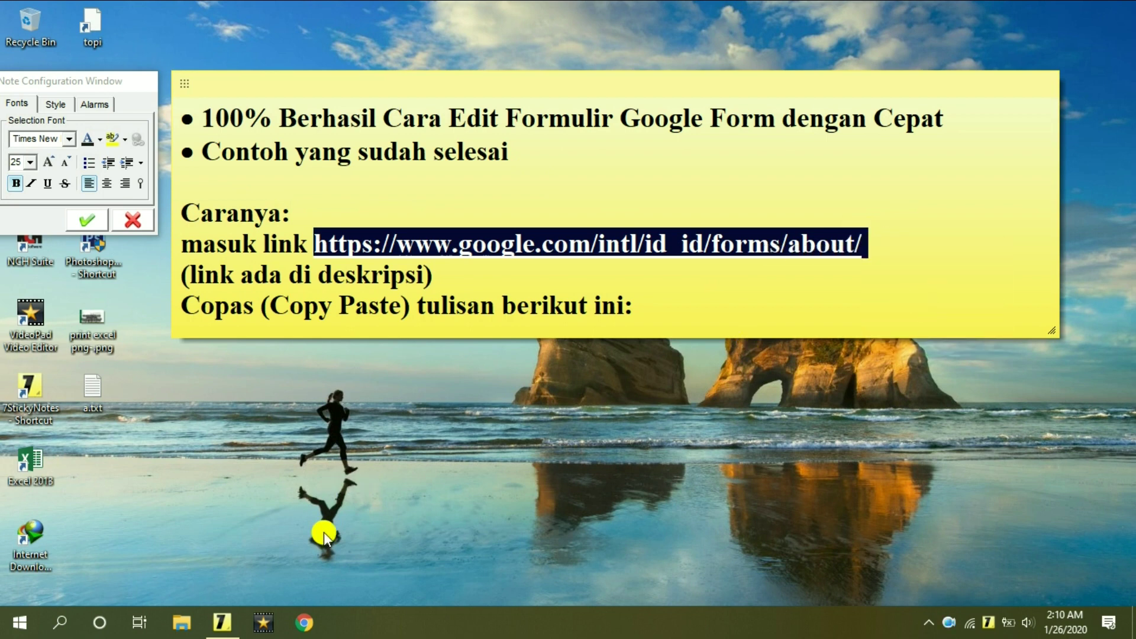
pyautogui.click(309, 618)
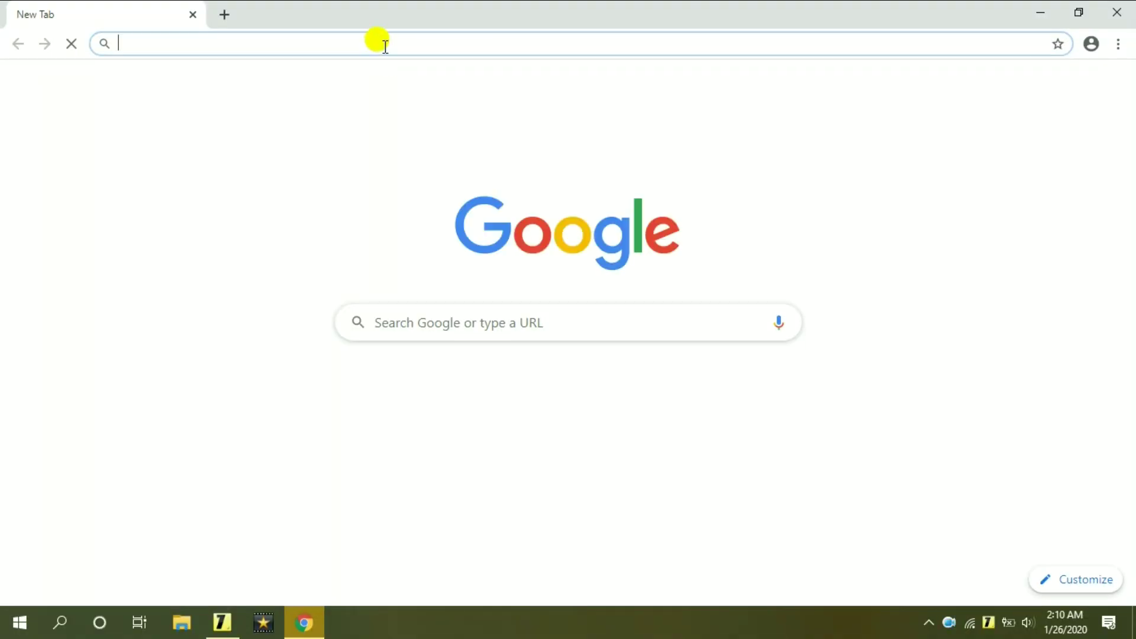
# Paste the copied link into the address bar, load the about page, and follow 'Buka Google Formulir'
pyautogui.rightClick(385, 45)
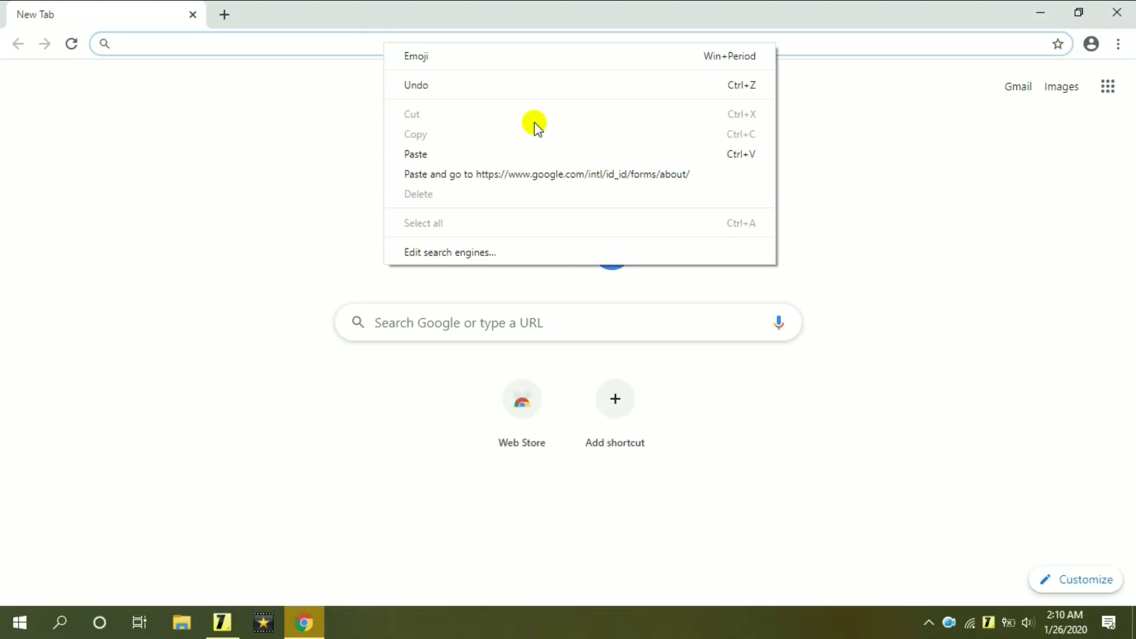
pyautogui.click(470, 155)
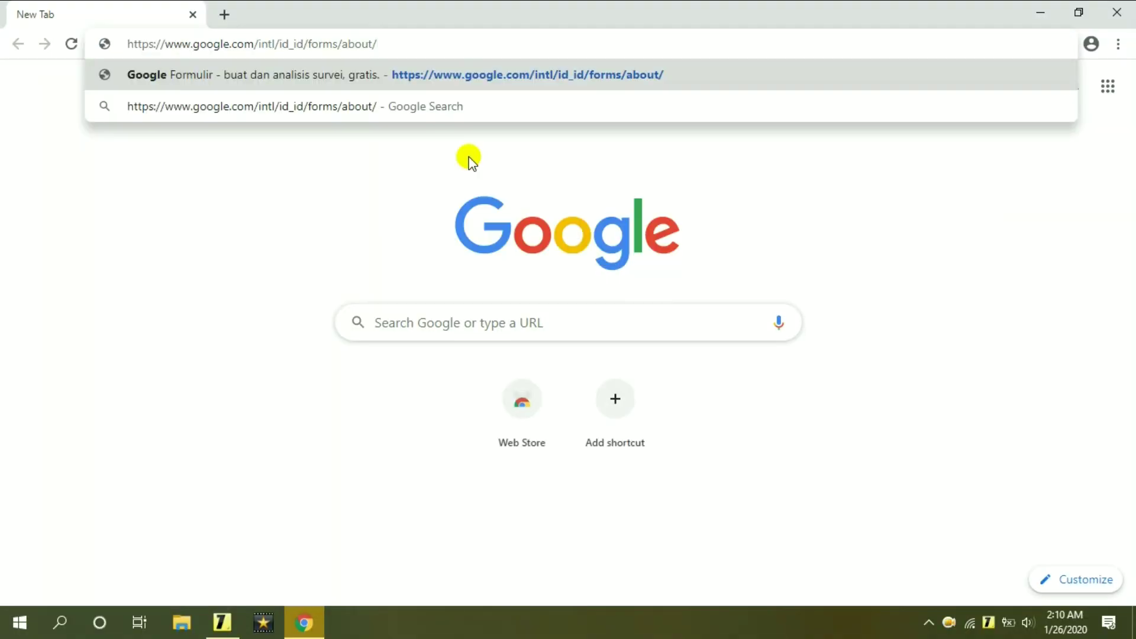
pyautogui.click(498, 42)
pyautogui.press('Return')
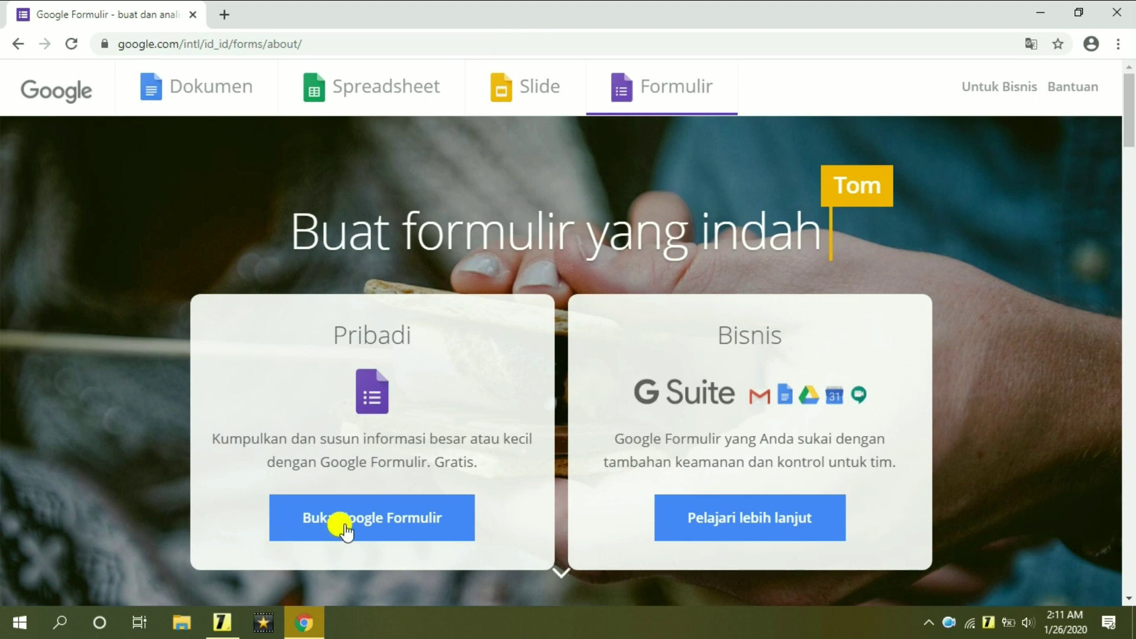
pyautogui.click(414, 534)
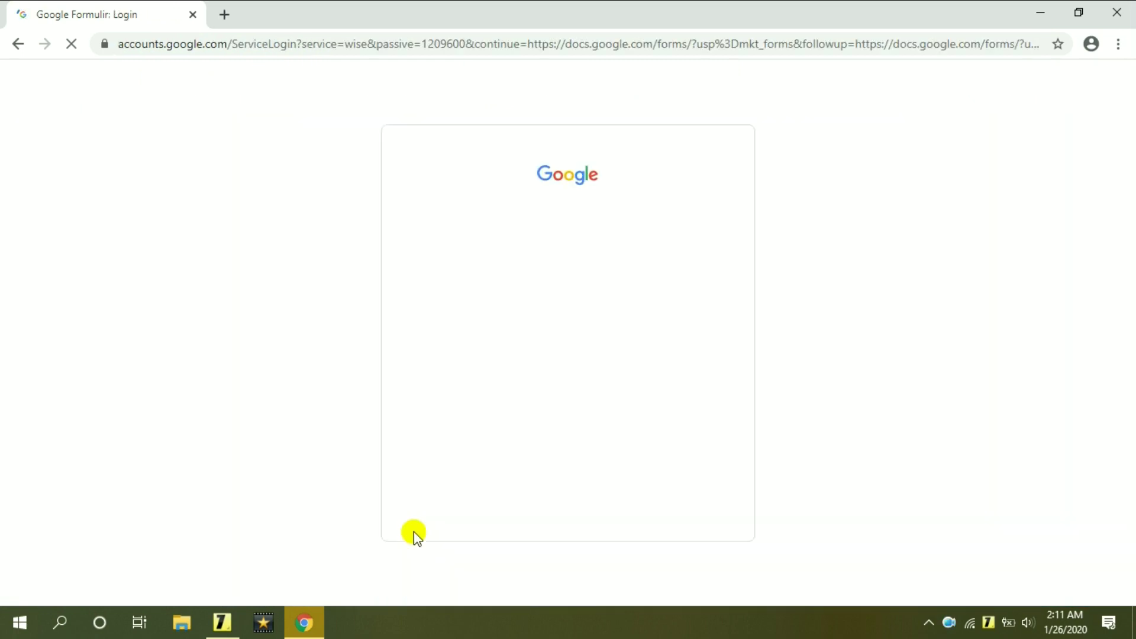
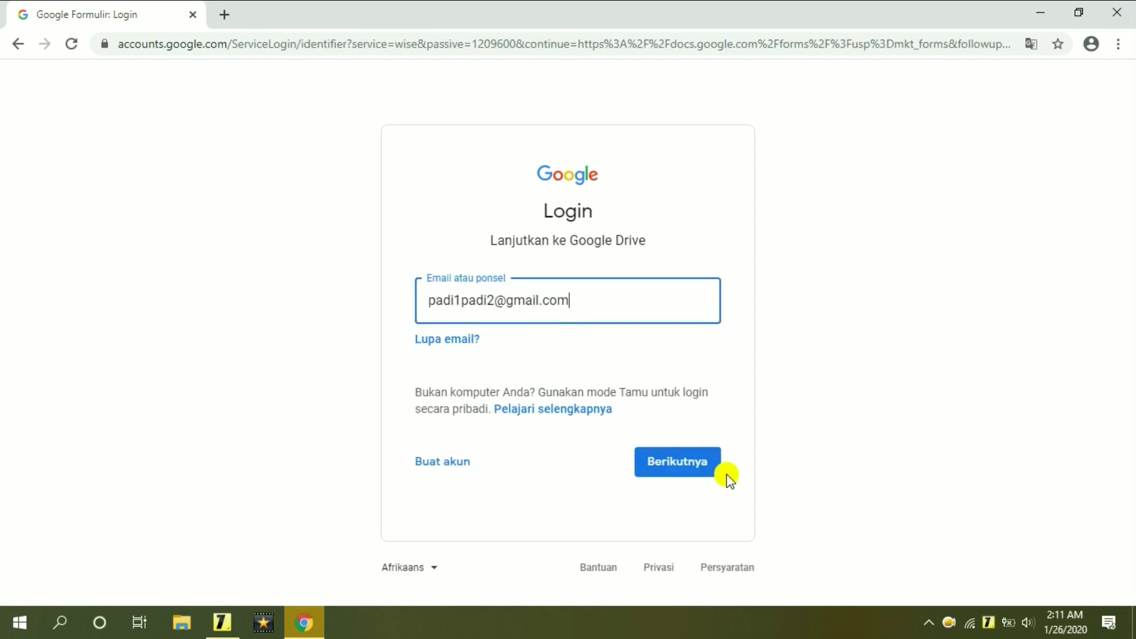
# Sign in by entering the Google account's email and password
pyautogui.click(716, 476)
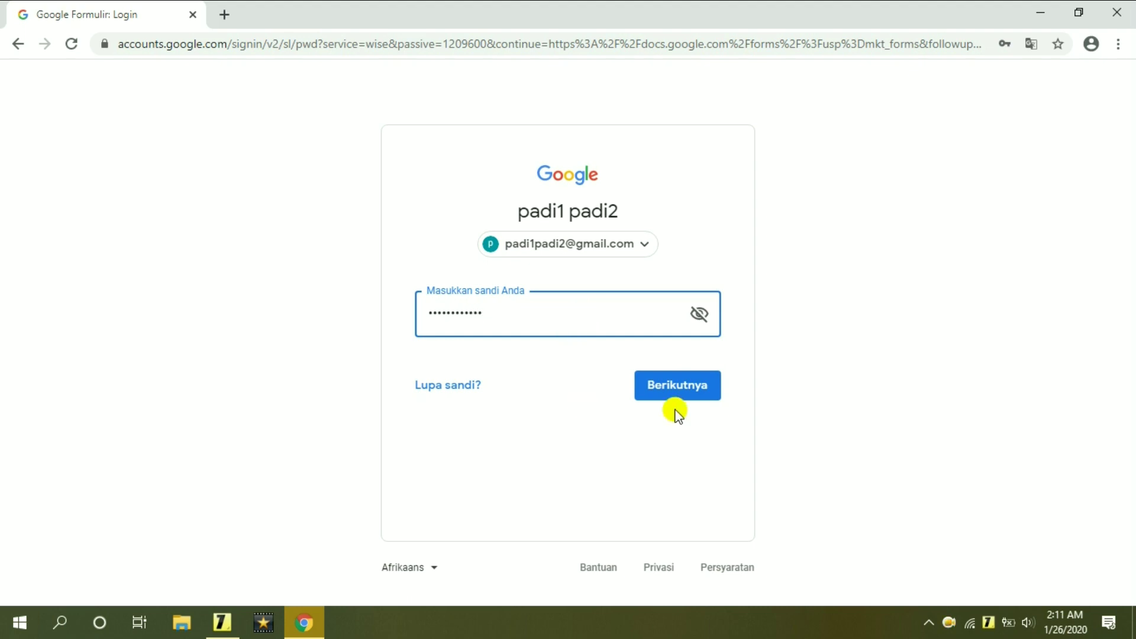
pyautogui.click(713, 402)
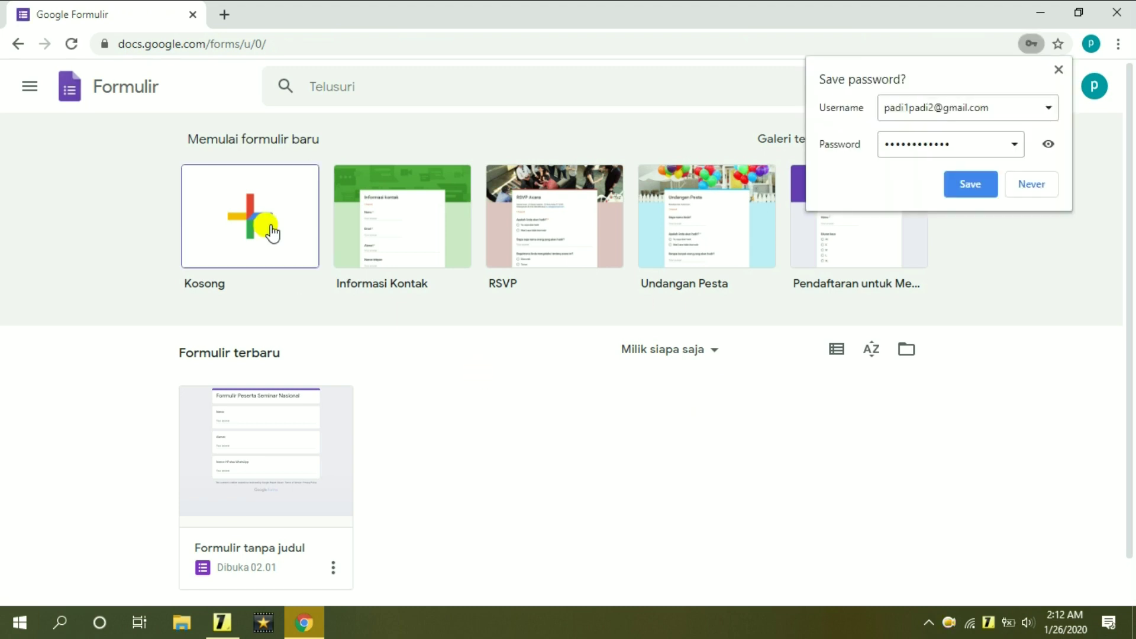
# Dismiss the save-password prompt and create a new form from the Kosong (blank) card
pyautogui.click(1059, 70)
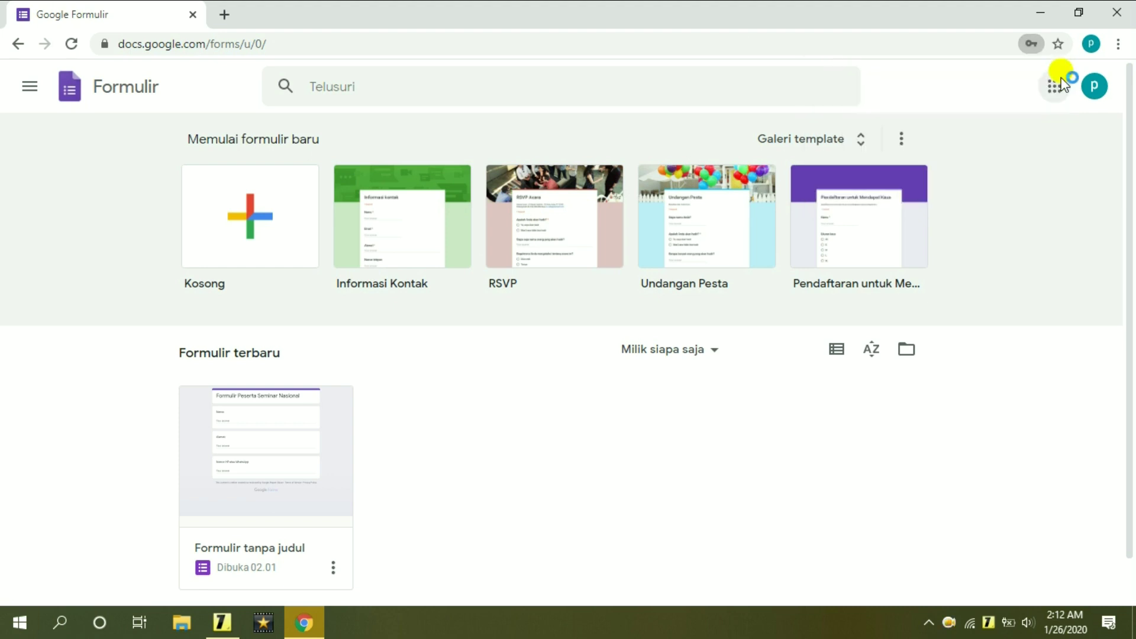
pyautogui.click(271, 242)
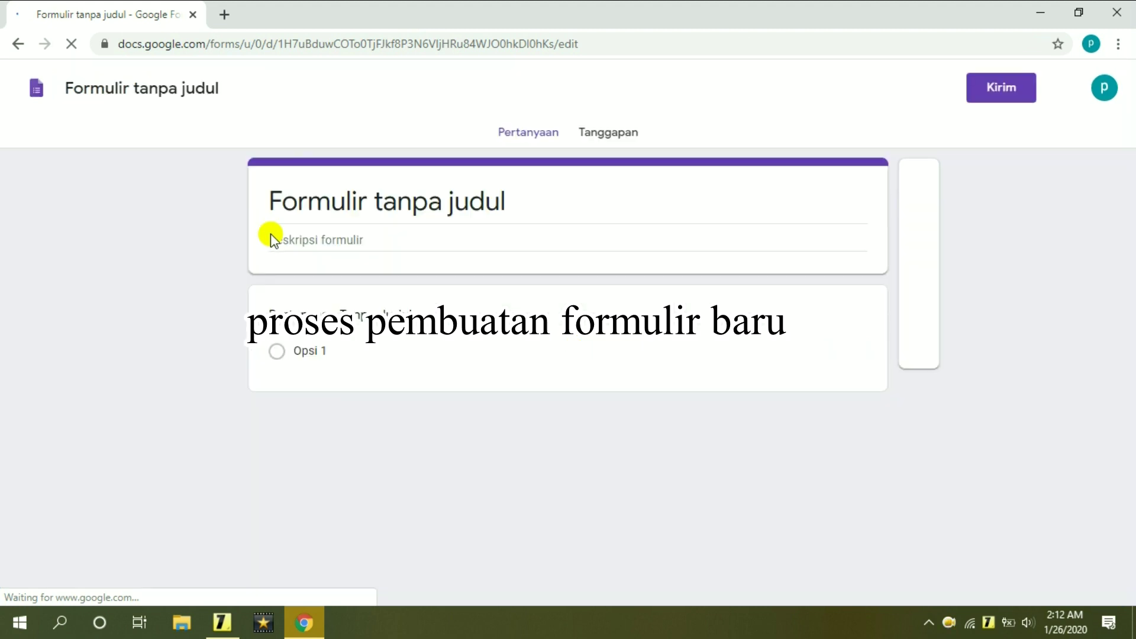
pyautogui.click(515, 190)
# Replace 'Formulir tanpa judul' with the title 'Formulir Peserta Seminar Nasional'
pyautogui.tripleClick(549, 200)
pyautogui.click(550, 199)
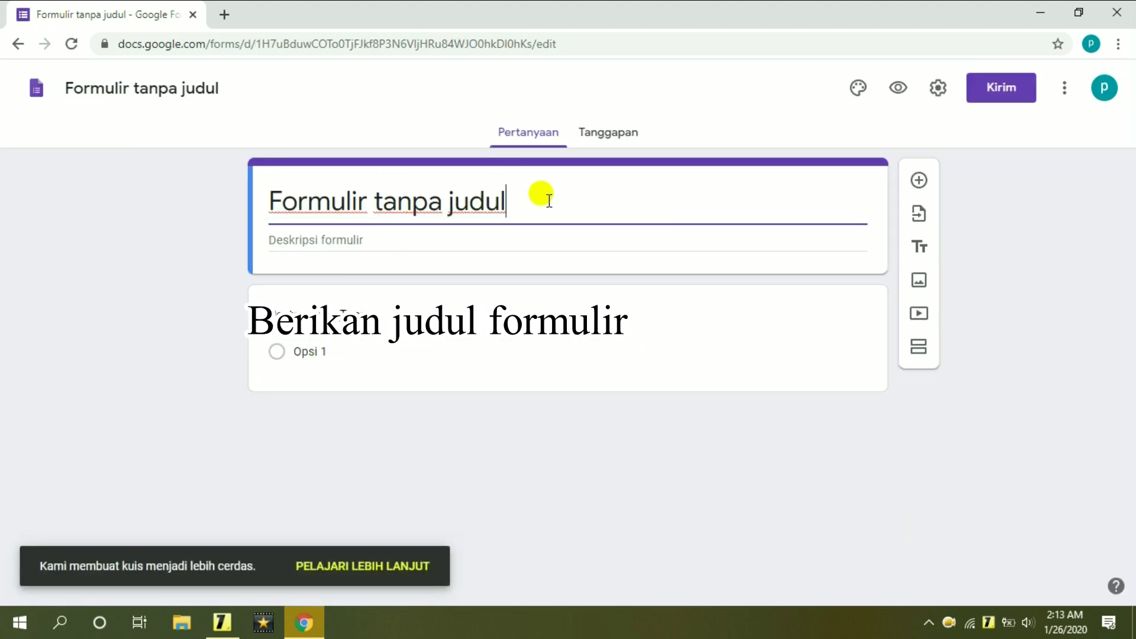
pyautogui.press('BackSpace')
pyautogui.press('BackSpace')
pyautogui.press('BackSpace')
pyautogui.press('BackSpace')
pyautogui.write('Peserta')
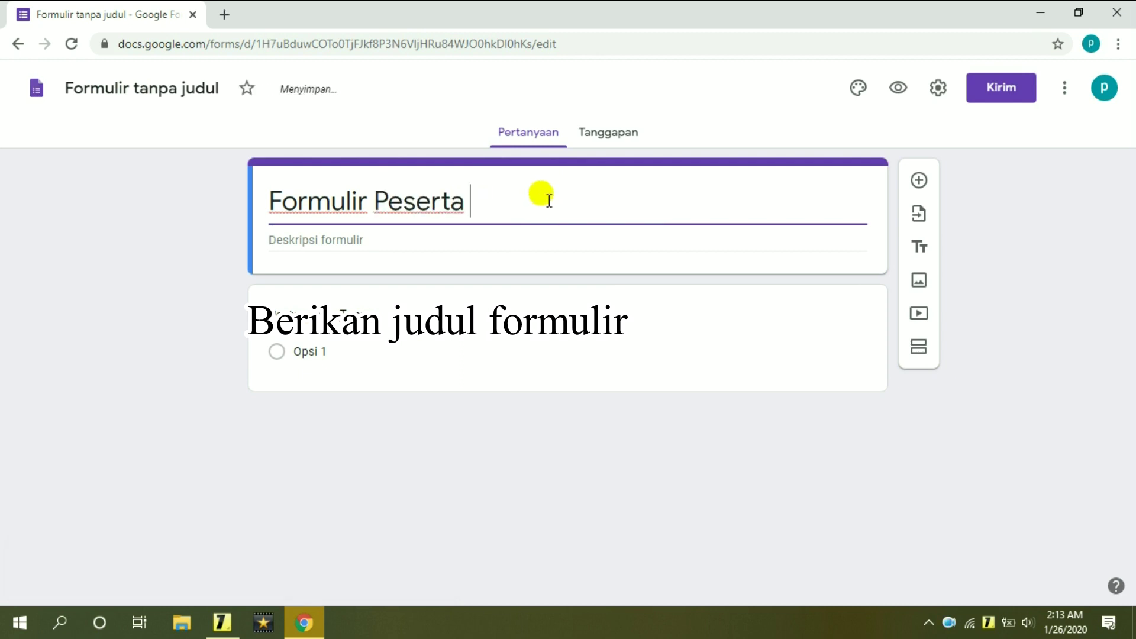
pyautogui.write(' Seminar Nasional')
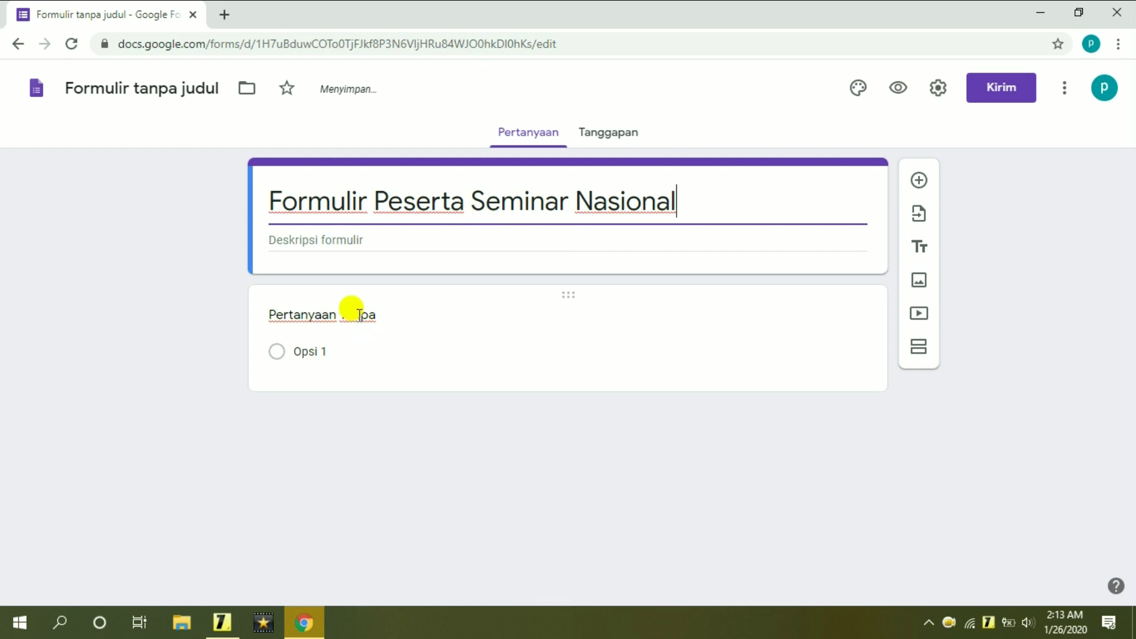
pyautogui.click(357, 315)
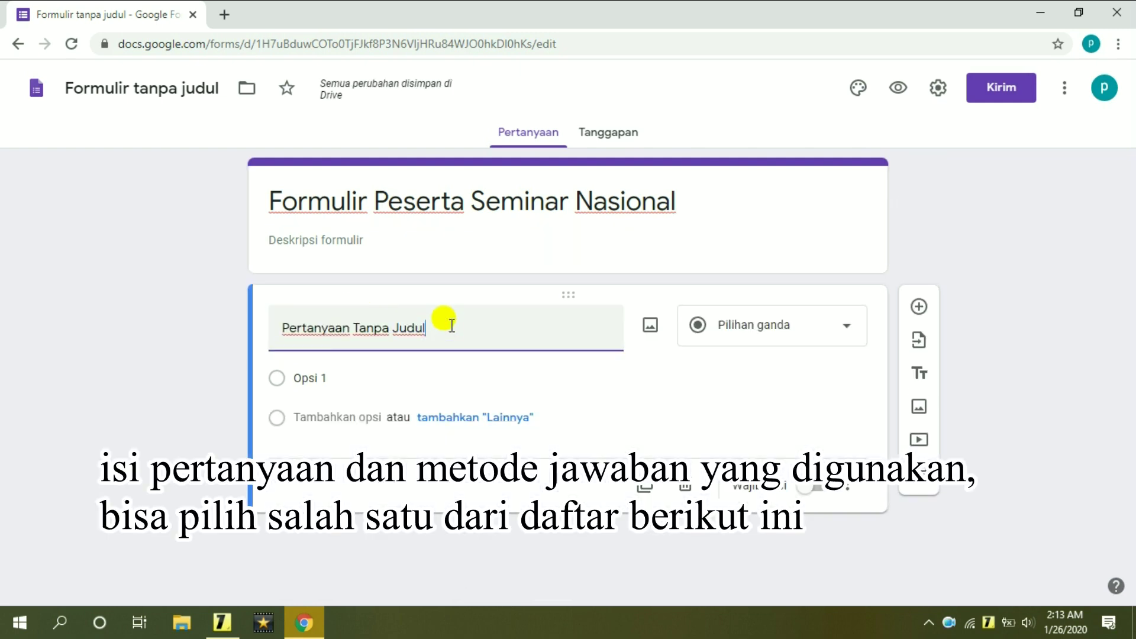
# Retitle the first question 'Nama Lengkap:' and give it a Paragraf answer
pyautogui.moveTo(445, 325); pyautogui.dragTo(262, 325)
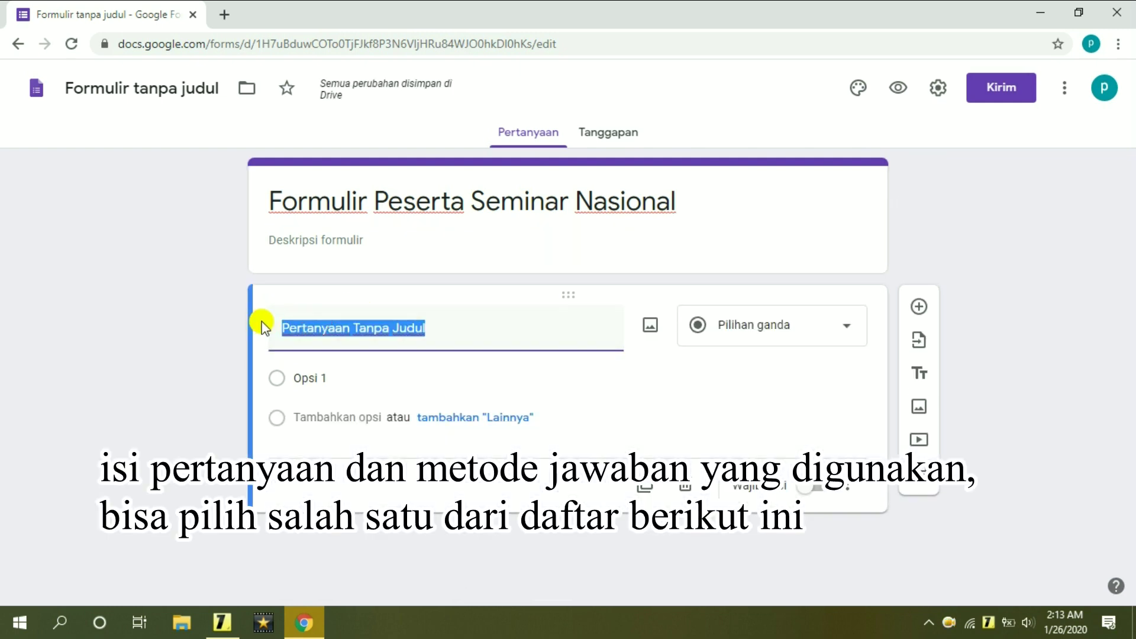
pyautogui.write('Nama Lengkap')
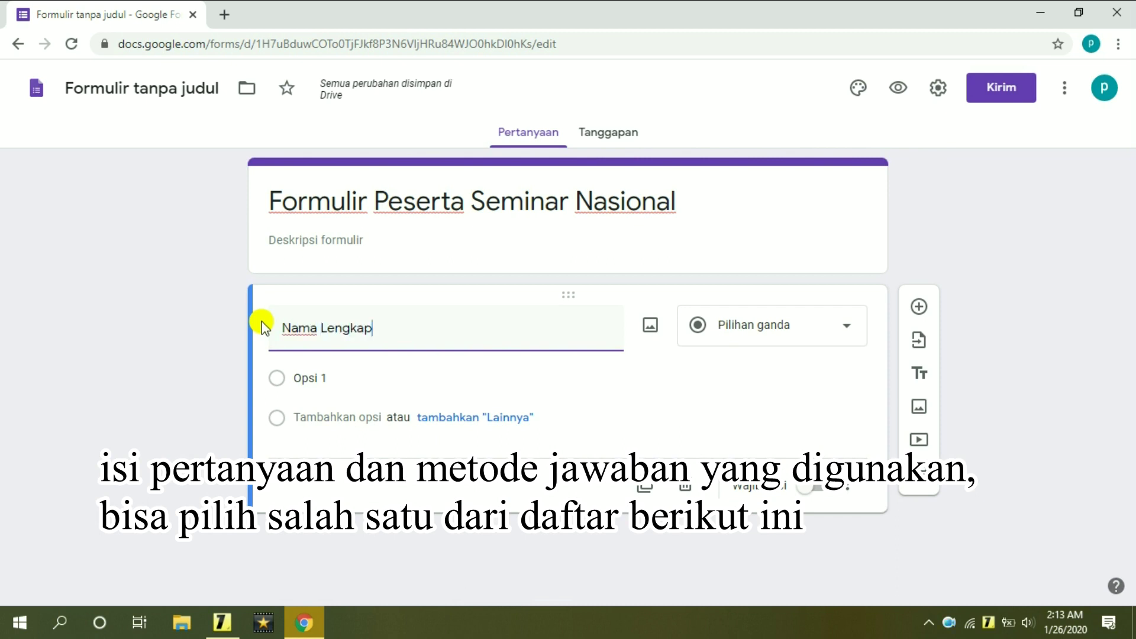
pyautogui.write(':')
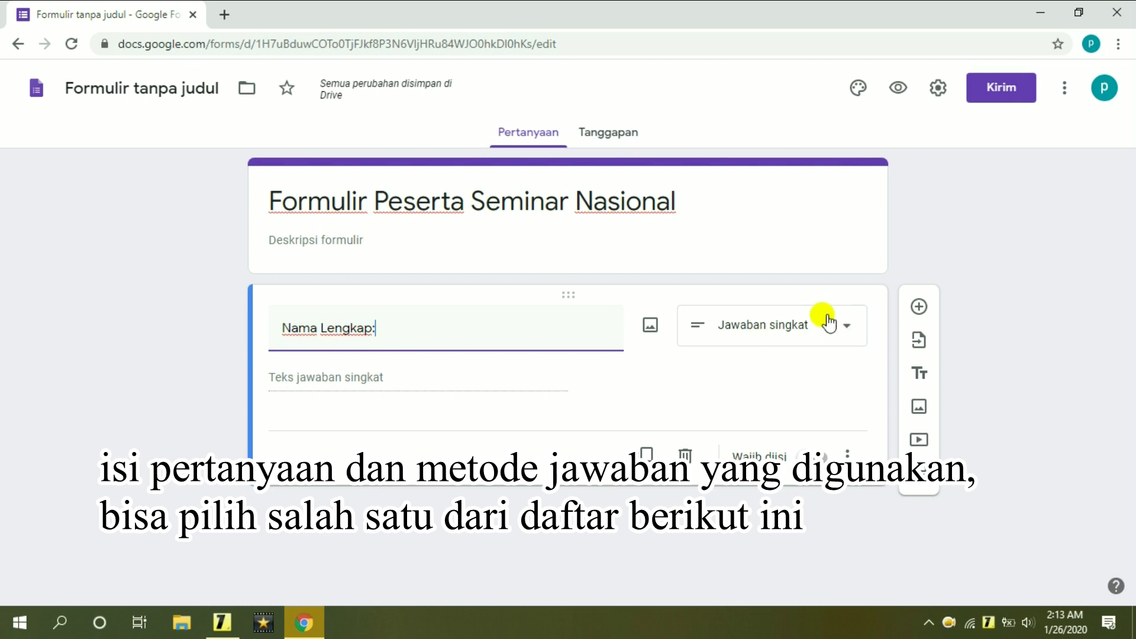
pyautogui.click(855, 329)
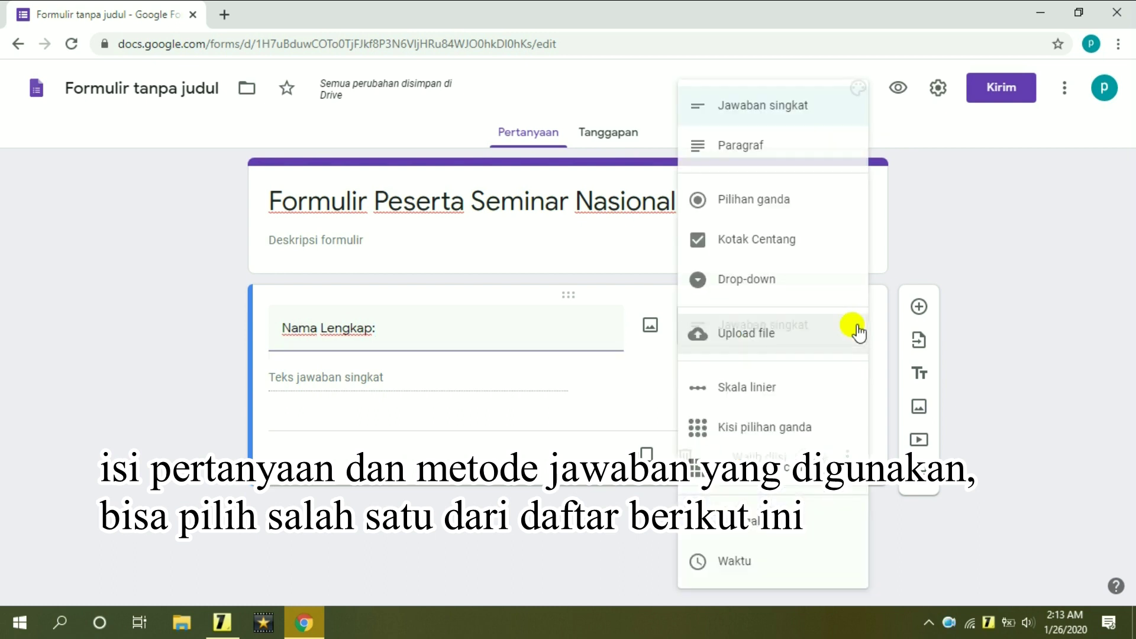
pyautogui.click(769, 145)
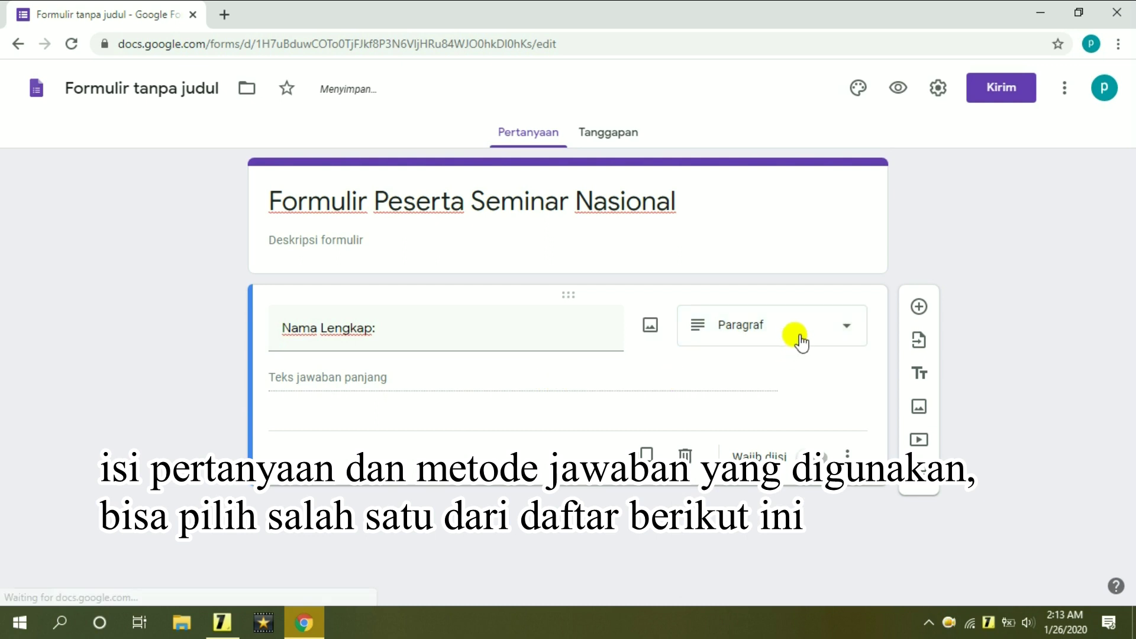
# Try the Pilihan ganda, Kotak Centang, Drop-down and file upload types, cancelling the upload prompt
pyautogui.click(799, 332)
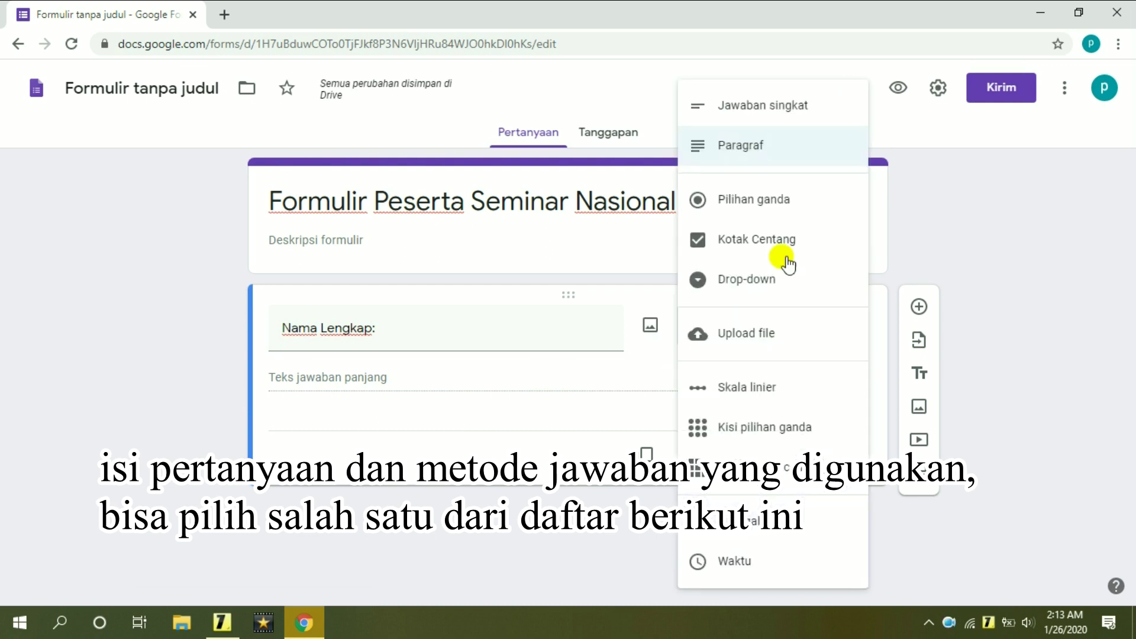
pyautogui.click(775, 204)
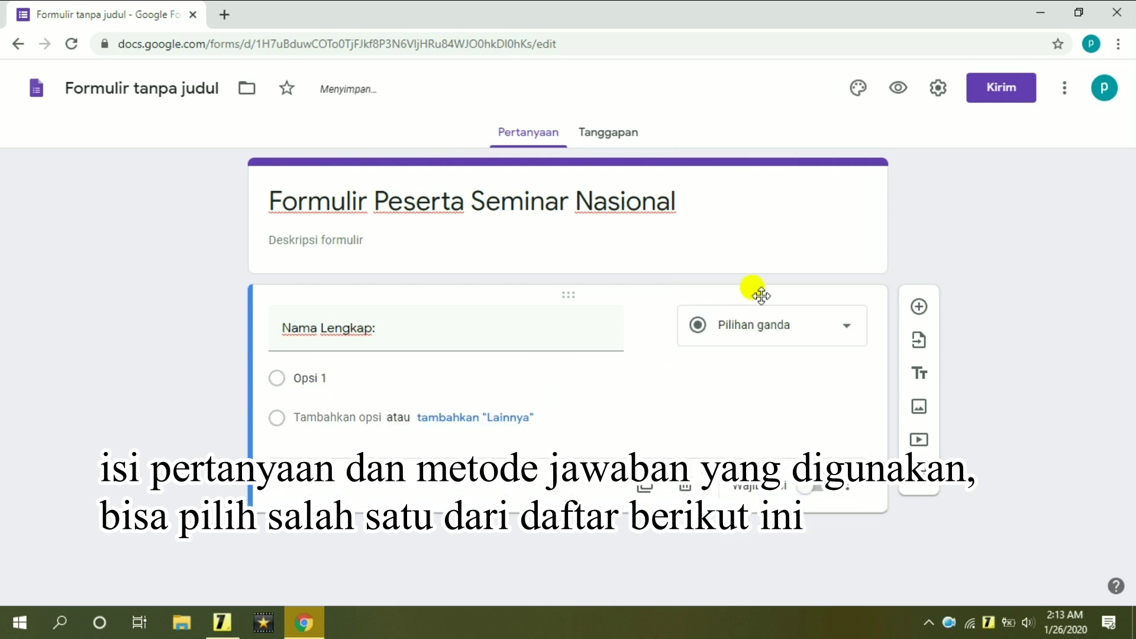
pyautogui.click(783, 330)
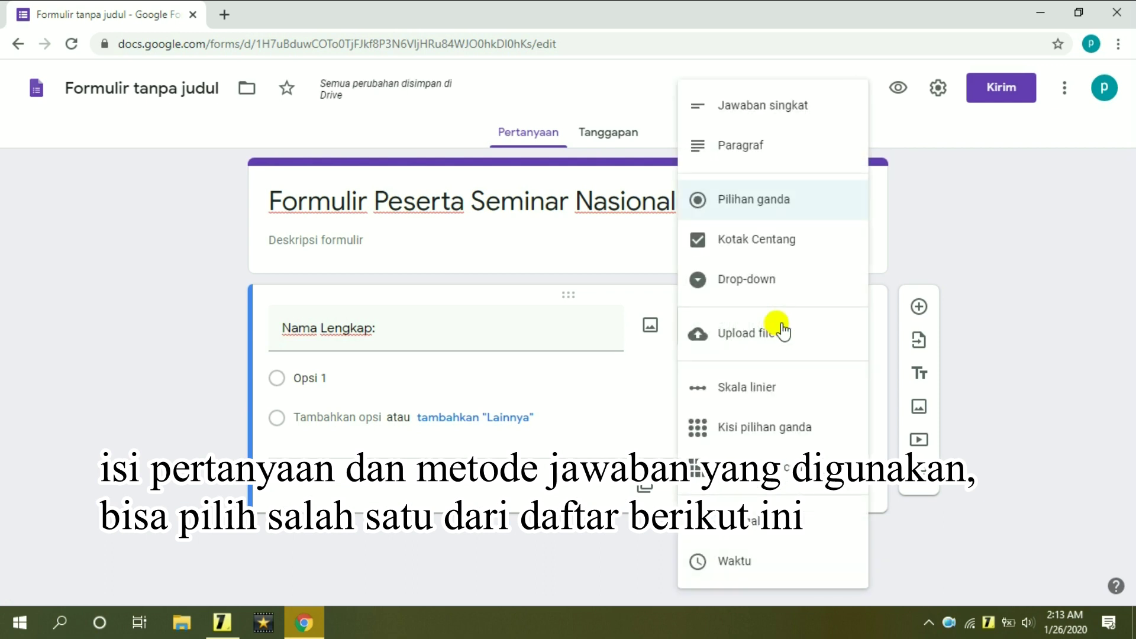
pyautogui.click(770, 248)
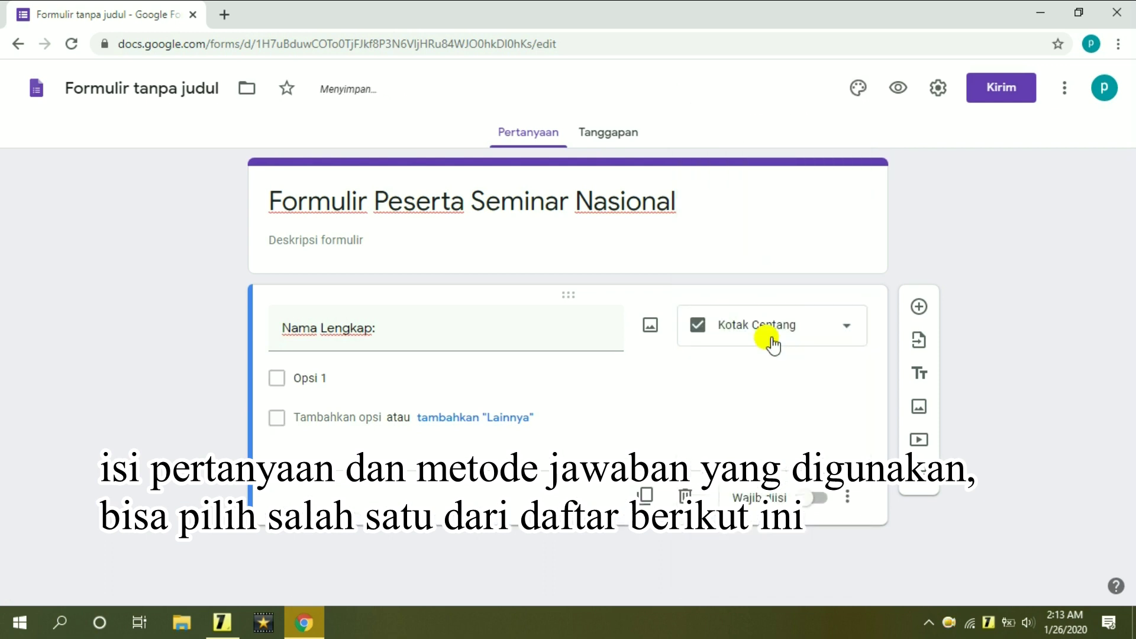
pyautogui.click(774, 339)
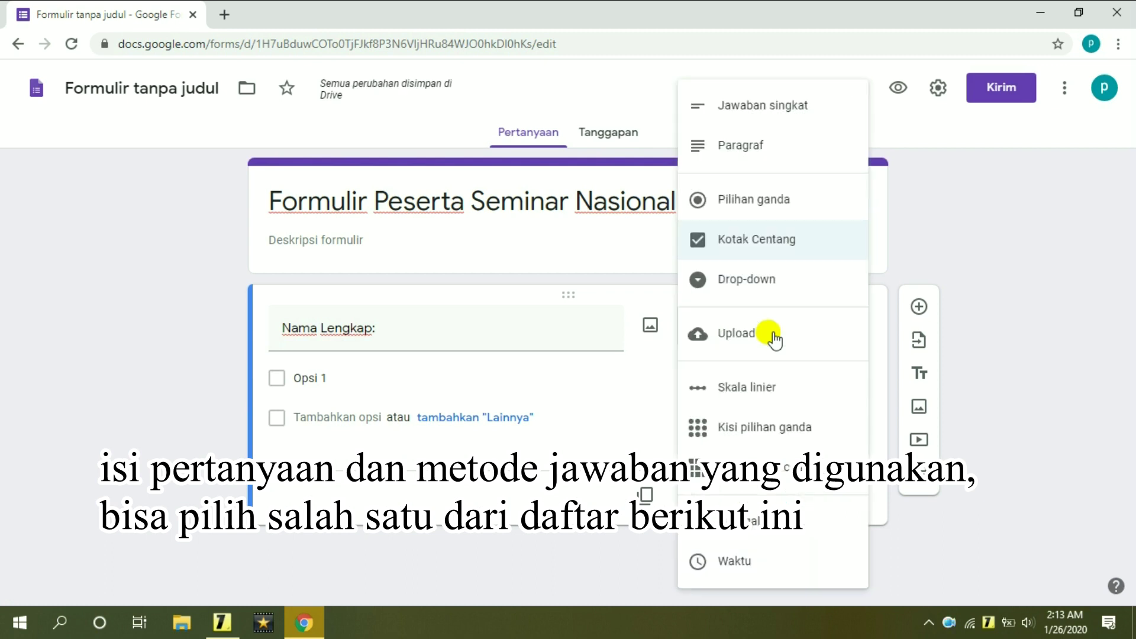
pyautogui.click(768, 281)
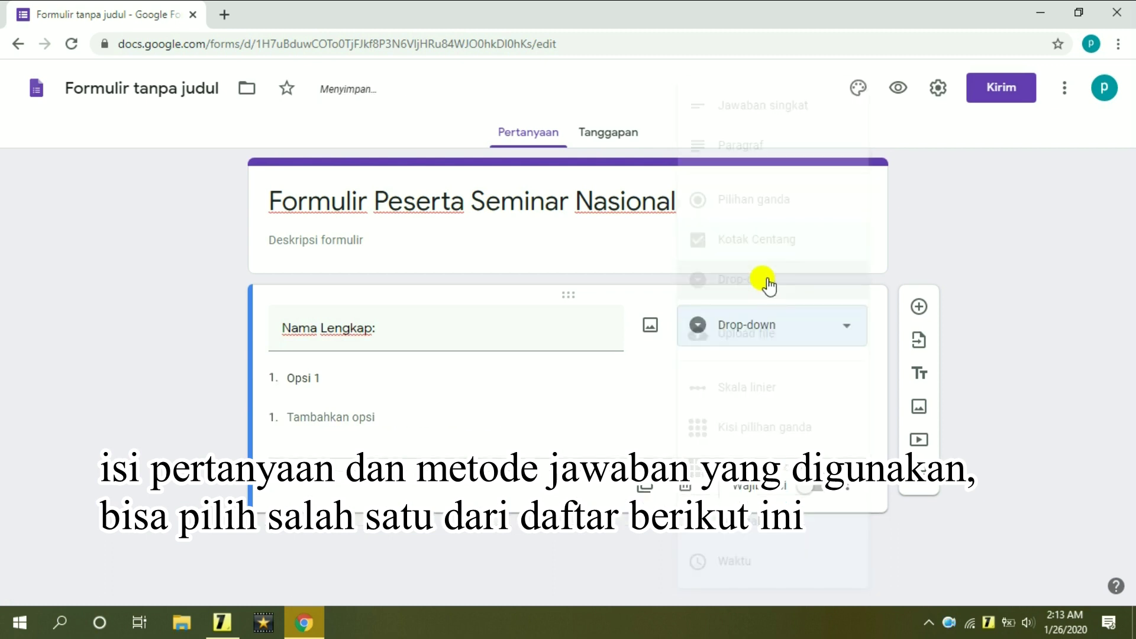
pyautogui.click(769, 339)
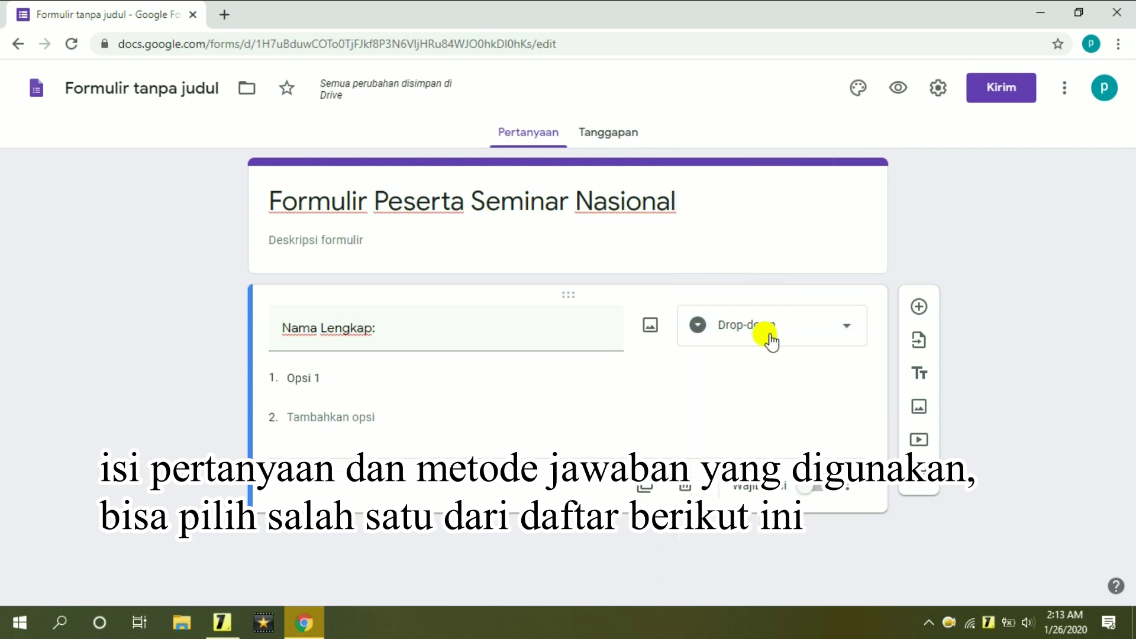
pyautogui.click(771, 339)
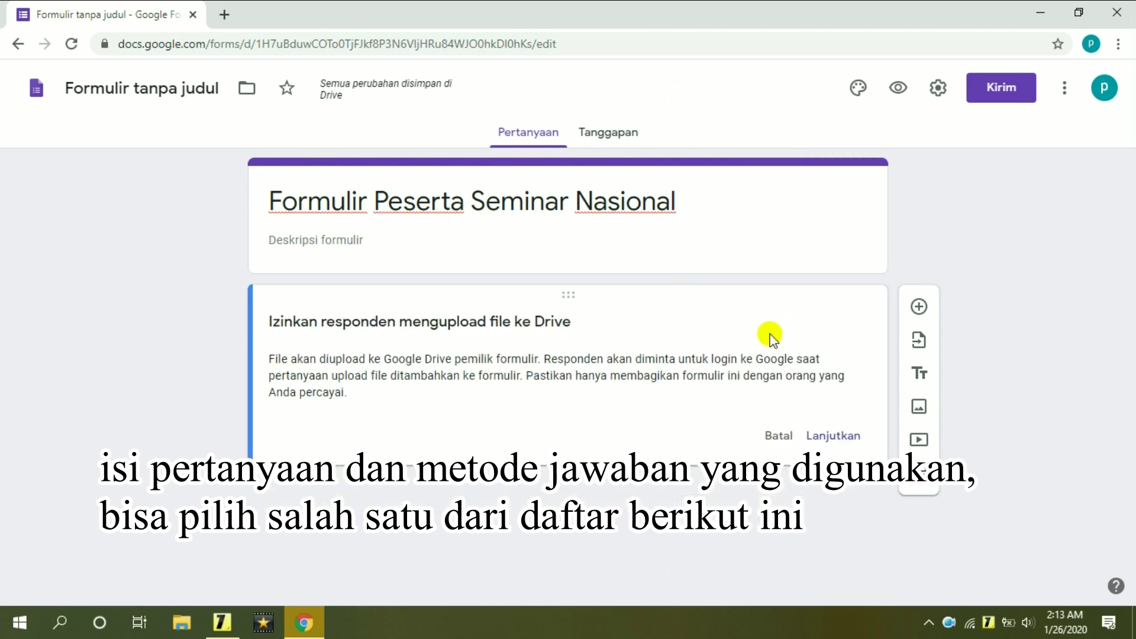
pyautogui.click(780, 436)
# Try Skala linier, both grid types, Tanggal and Waktu, then settle back on Paragraf
pyautogui.click(811, 331)
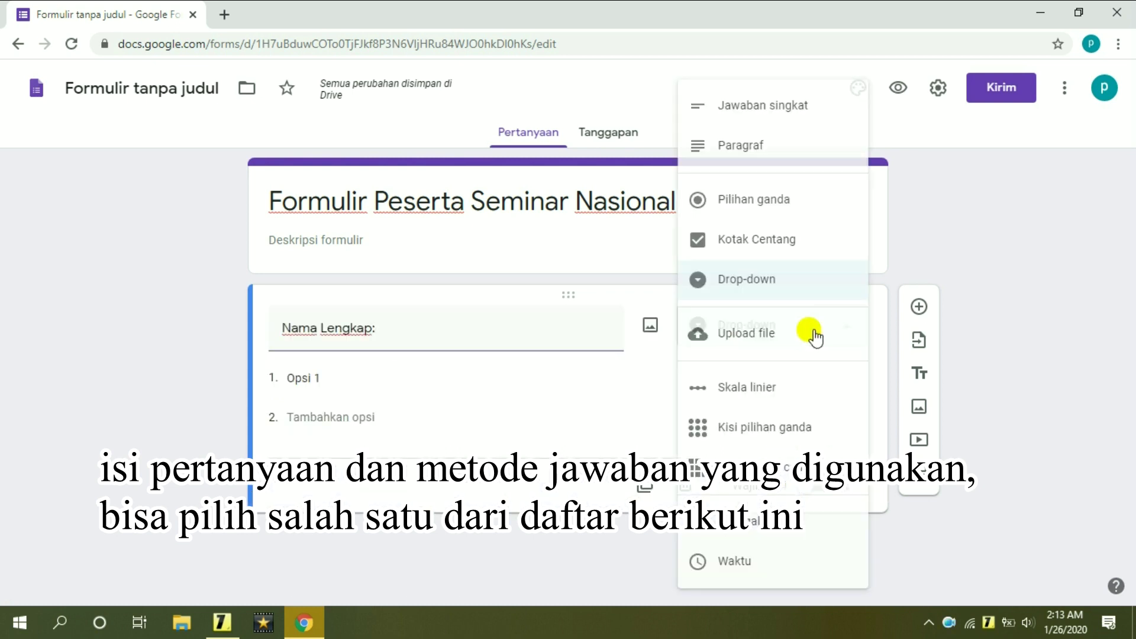
pyautogui.click(767, 403)
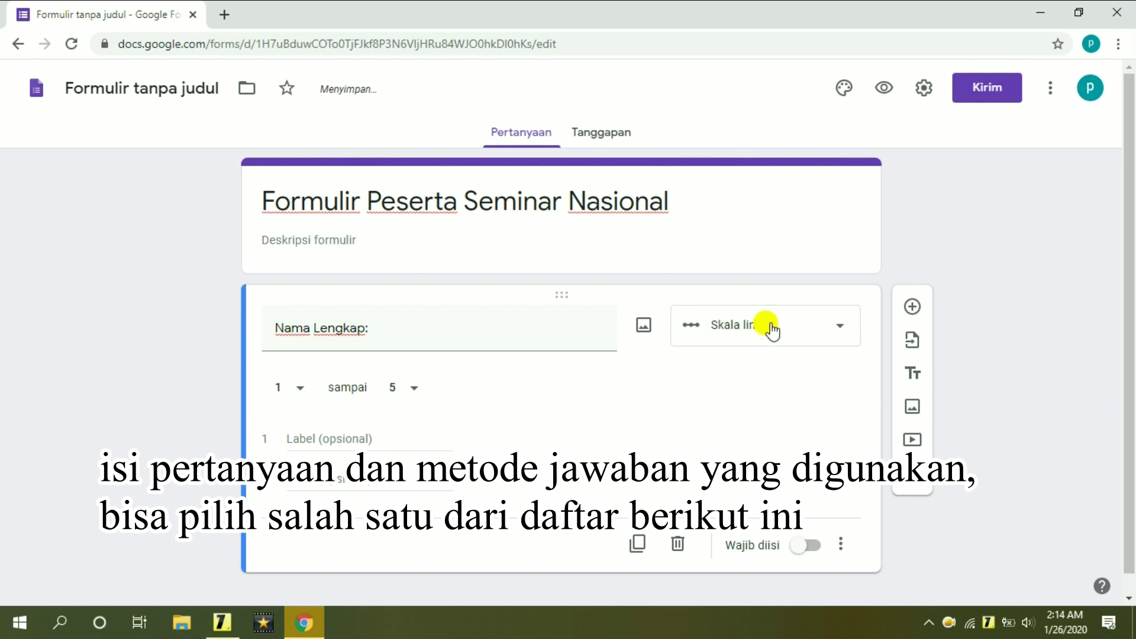
pyautogui.click(771, 329)
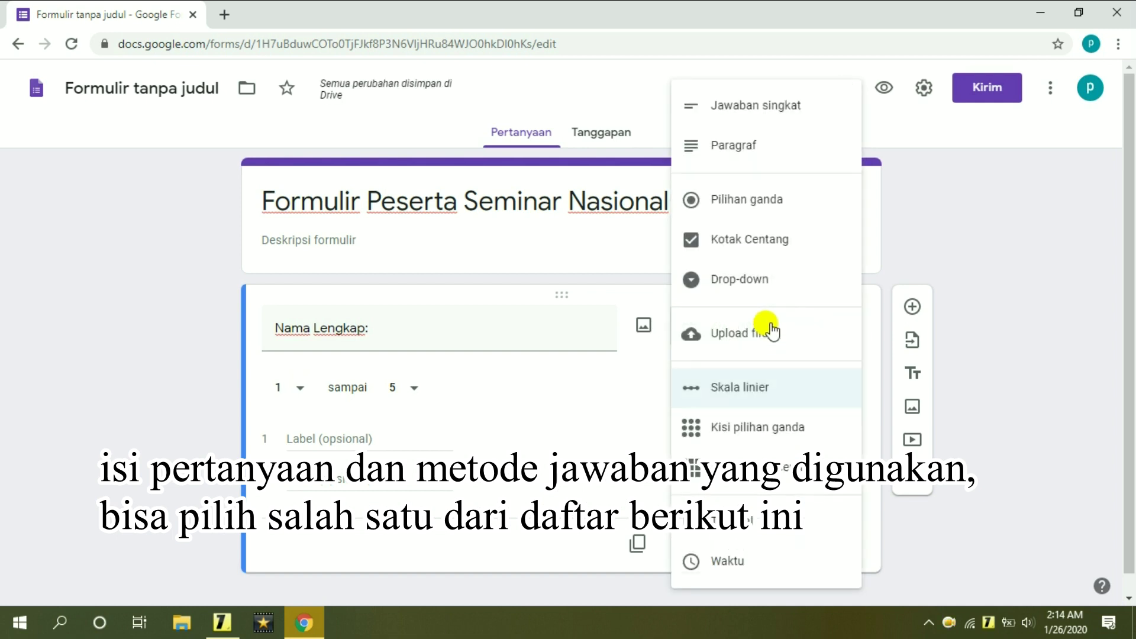
pyautogui.click(770, 430)
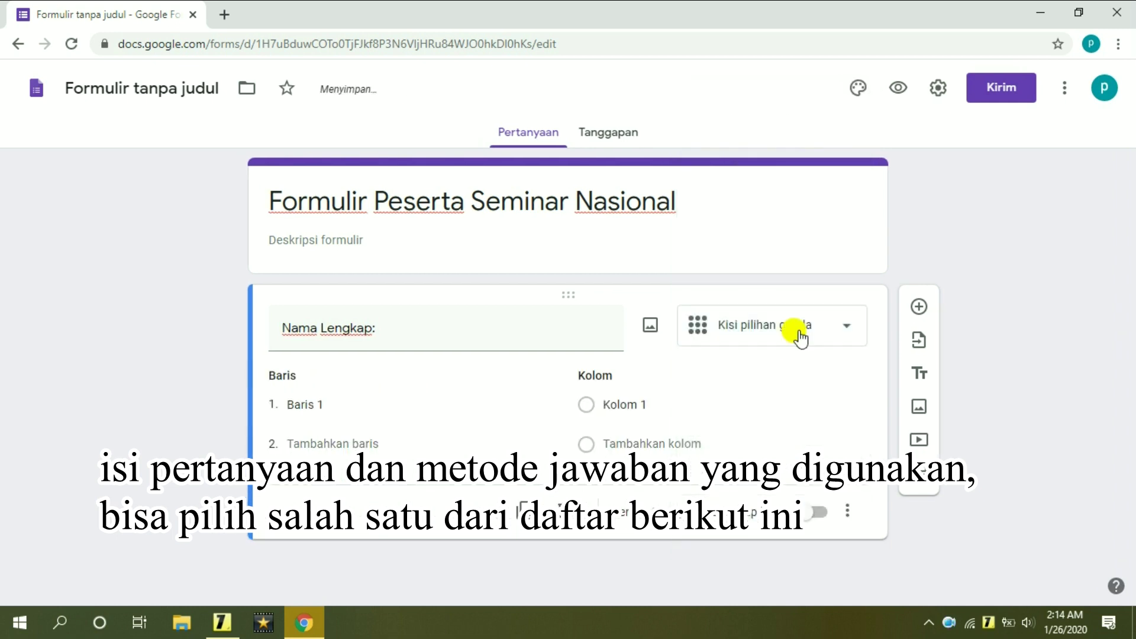
pyautogui.click(799, 334)
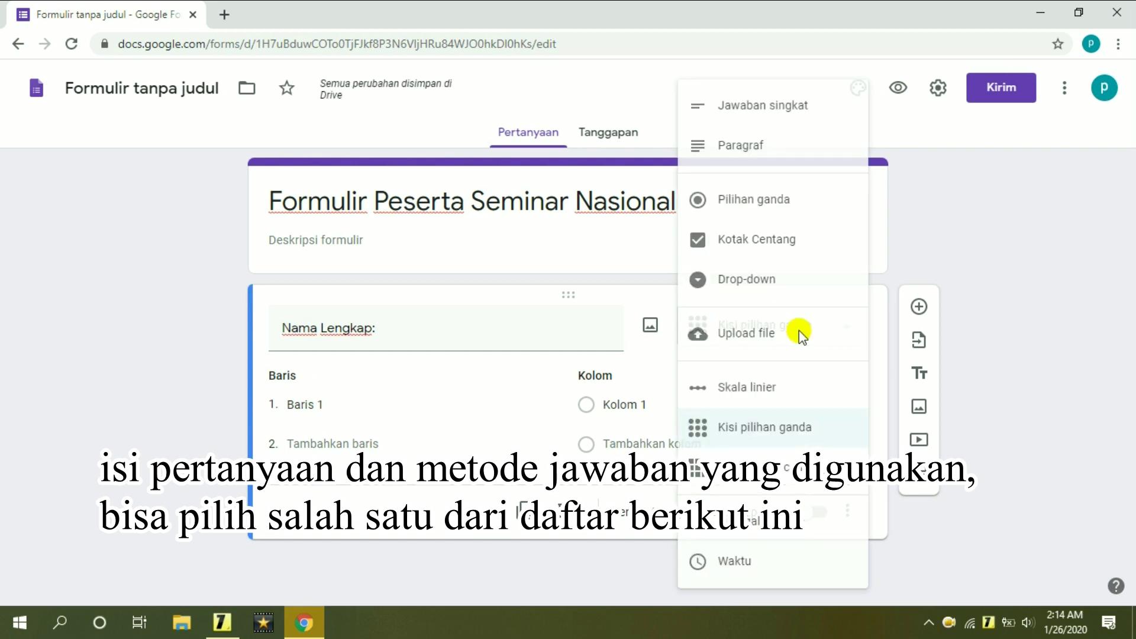
pyautogui.click(781, 468)
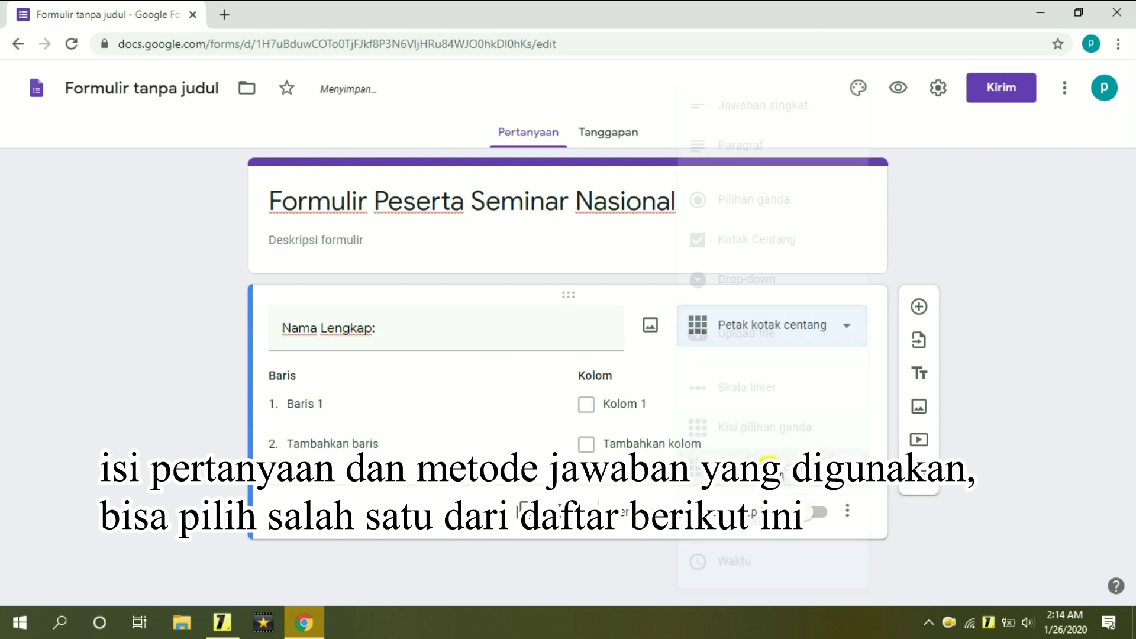
pyautogui.click(799, 335)
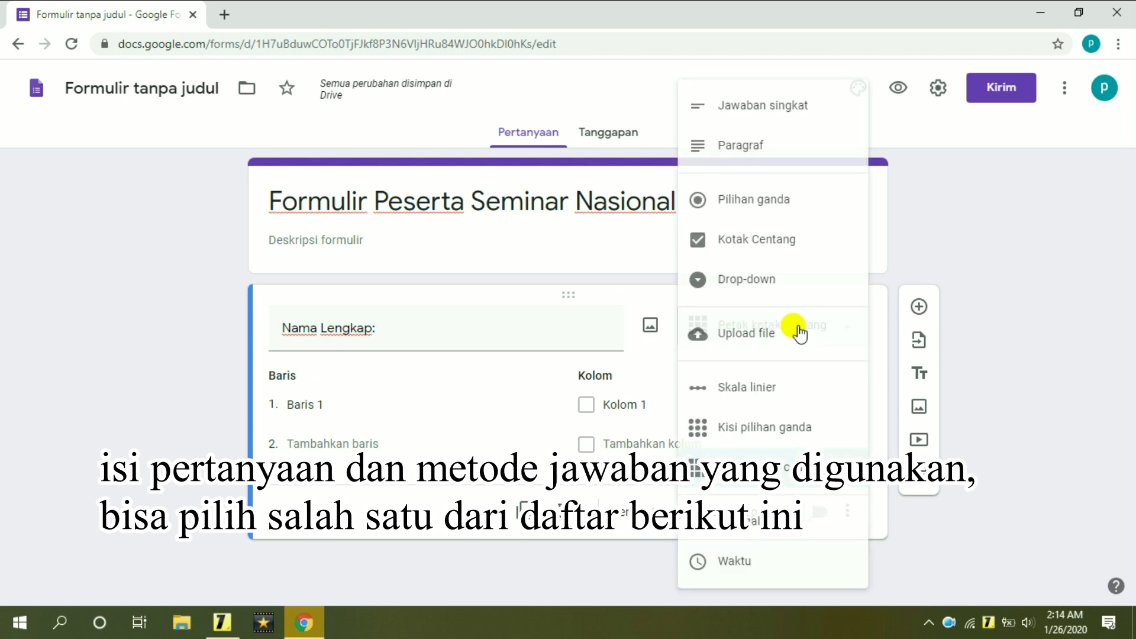
pyautogui.click(768, 537)
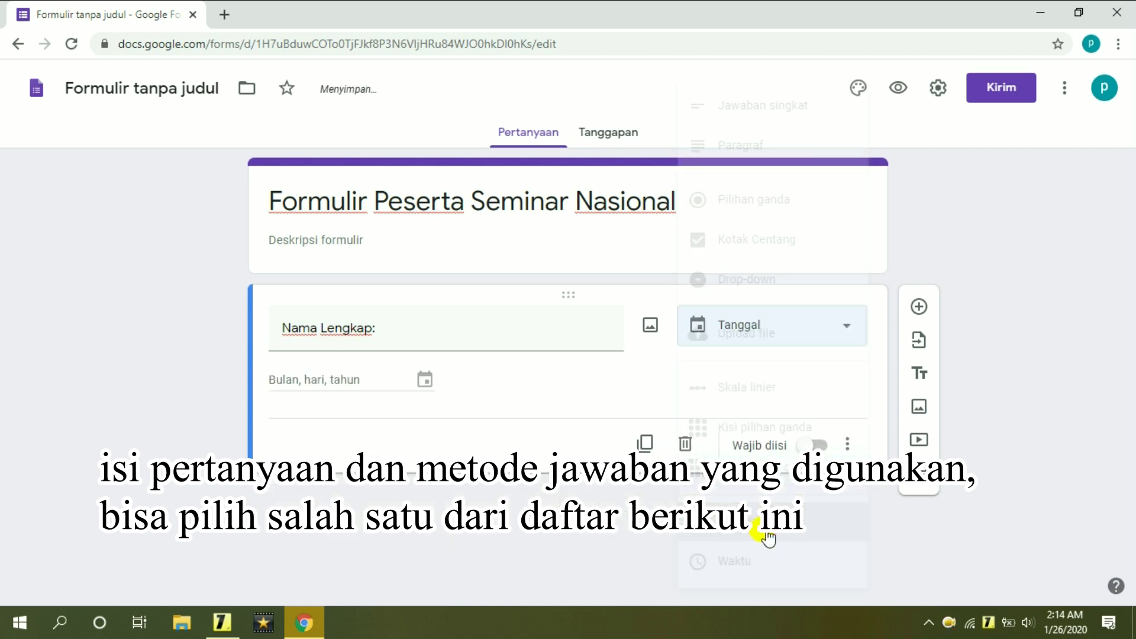
pyautogui.click(779, 325)
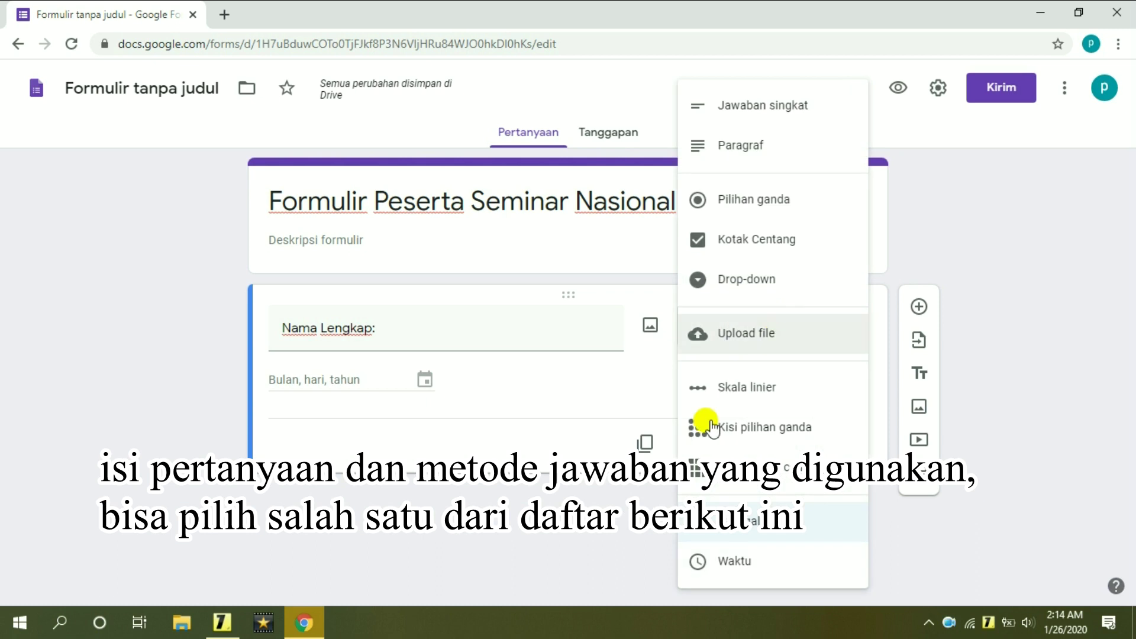
pyautogui.click(785, 569)
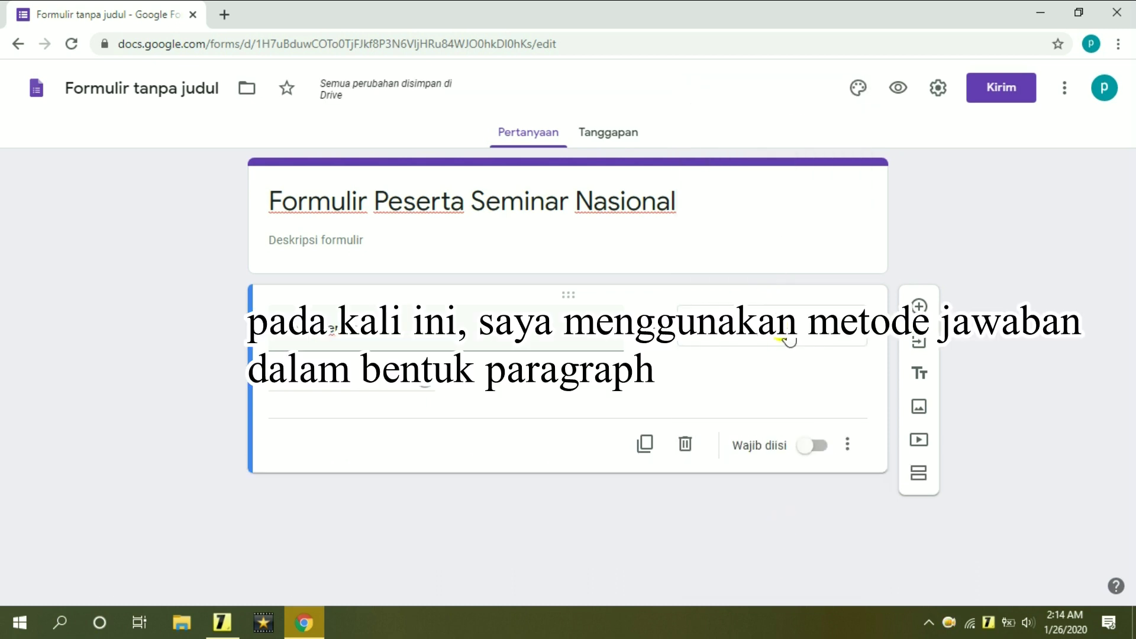
pyautogui.click(789, 340)
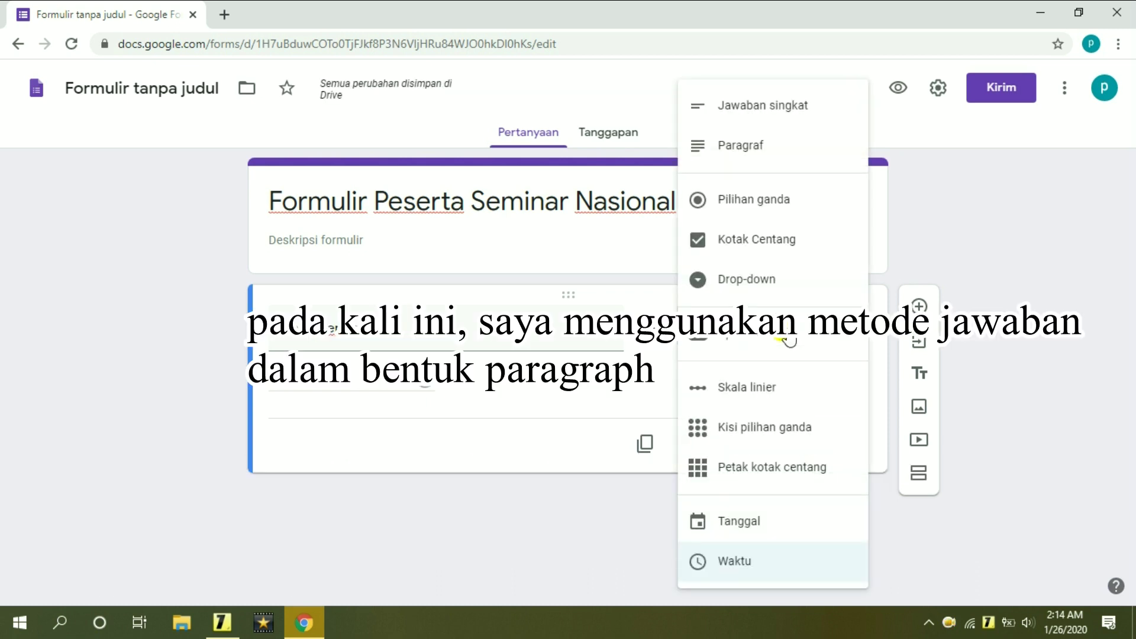
pyautogui.click(815, 144)
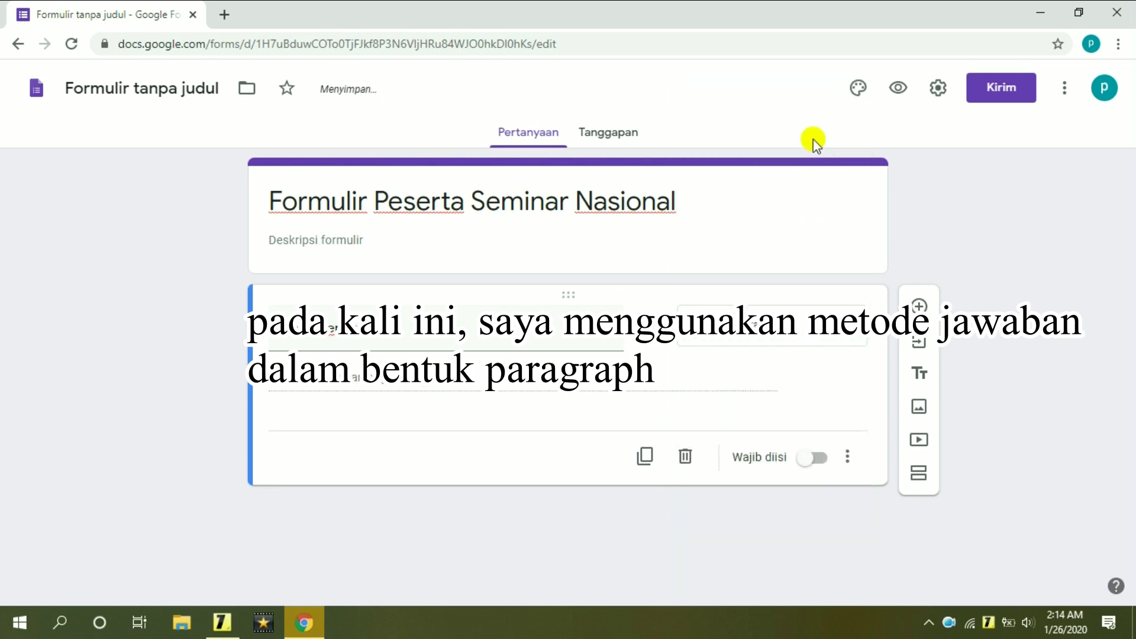
pyautogui.click(419, 341)
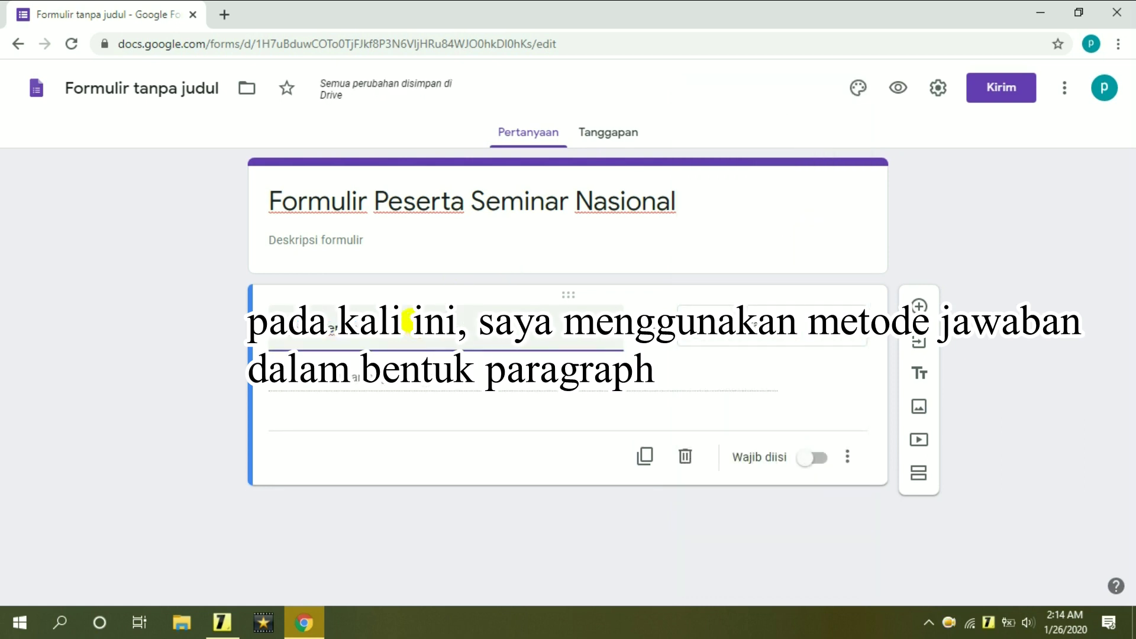
# Add a second question titled 'Alamat Lengkap:' below Nama Lengkap with a Paragraf answer
pyautogui.click(920, 309)
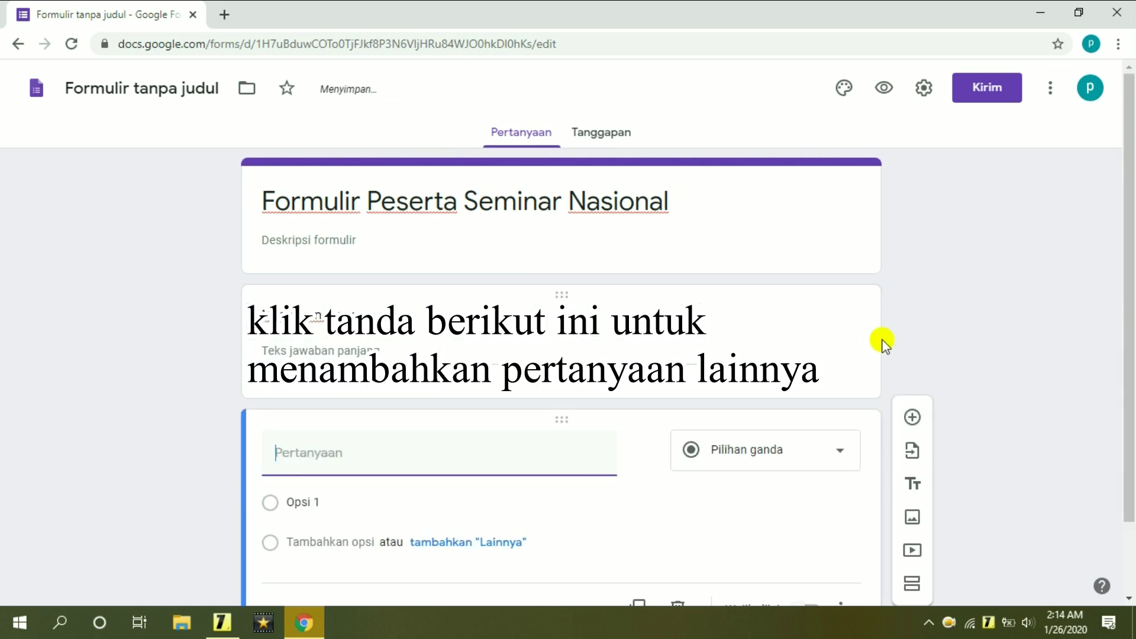
pyautogui.moveTo(1128, 342); pyautogui.dragTo(963, 400)
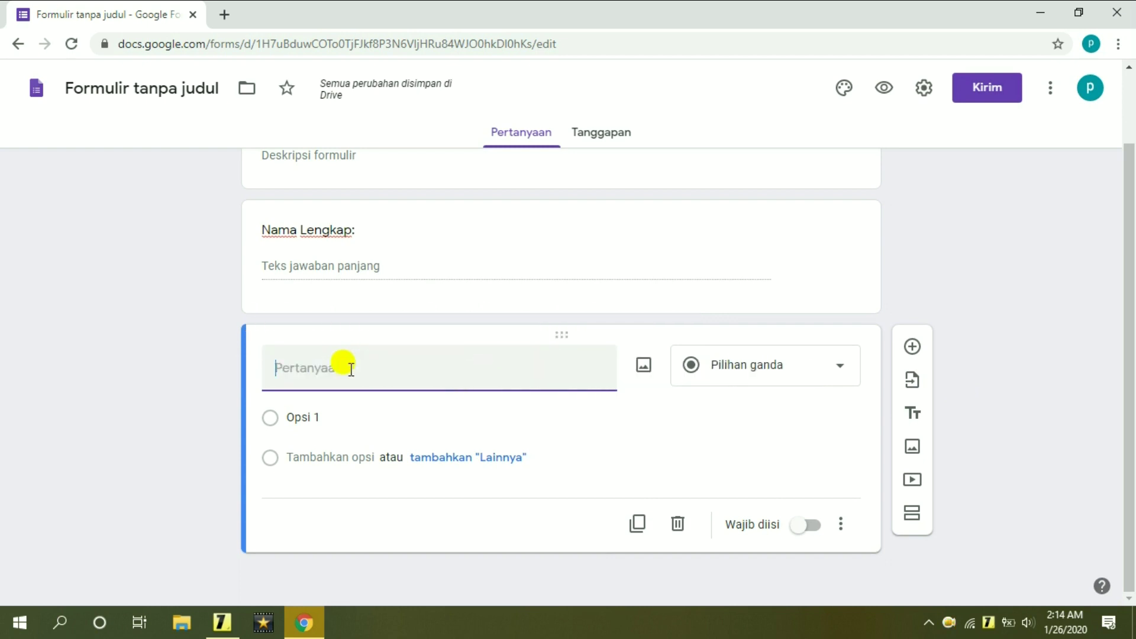
pyautogui.write('Alamat Lengkap:')
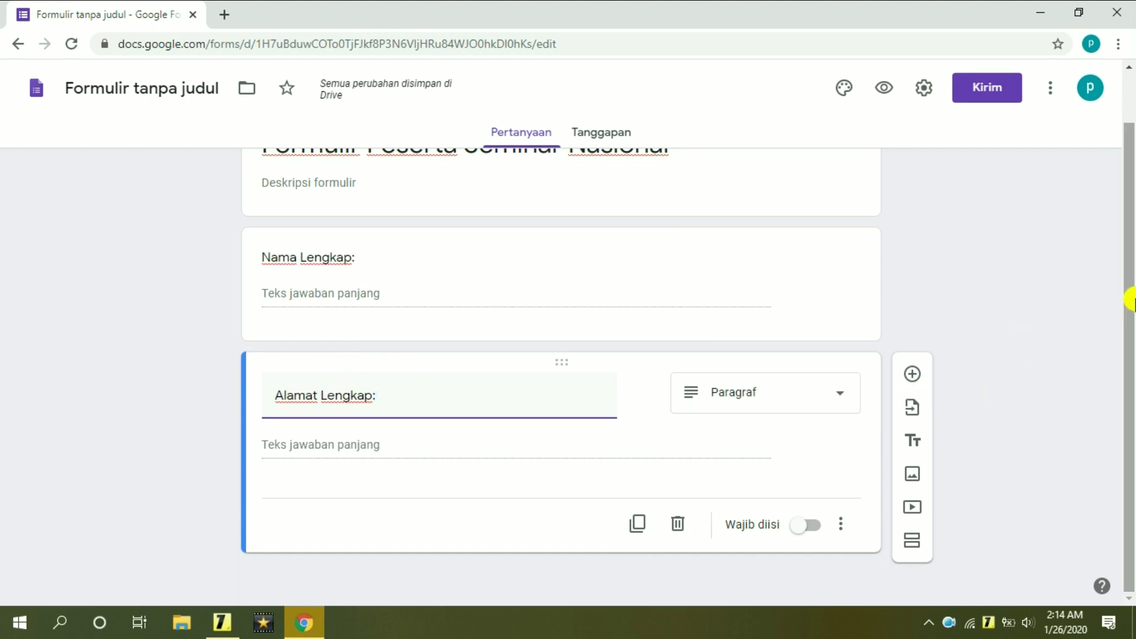
# Add a third question 'Nomor HP atau WA' and set its answer type to Paragraf
pyautogui.click(911, 383)
pyautogui.click(912, 385)
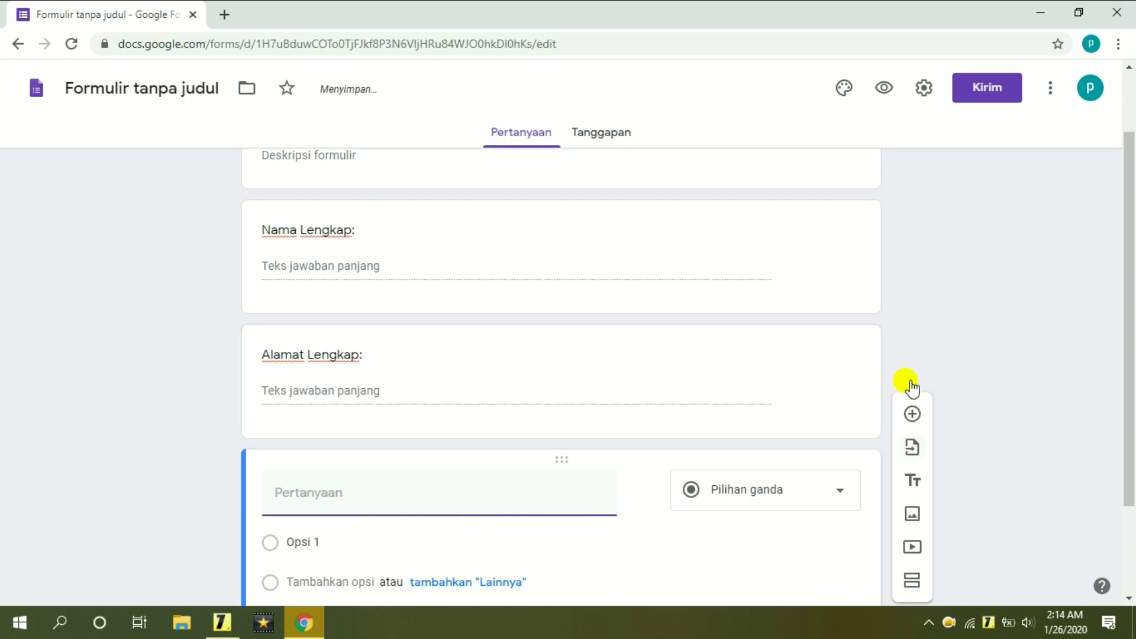
pyautogui.moveTo(1129, 464); pyautogui.dragTo(1127, 379)
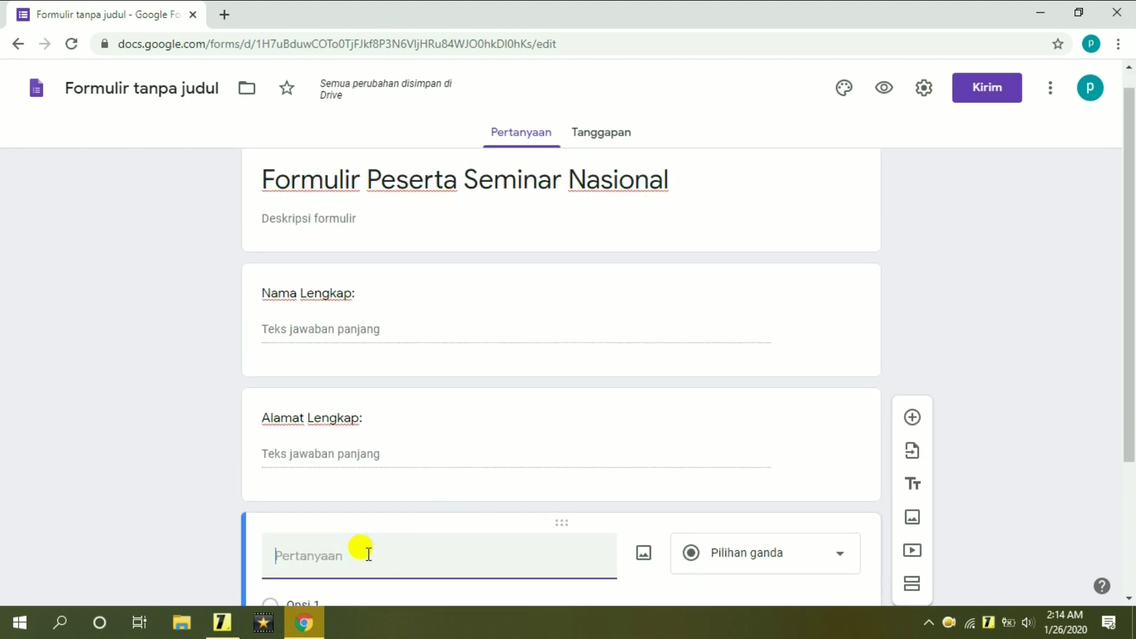
pyautogui.moveTo(439, 493)
pyautogui.write('Nomor HP atau WA')
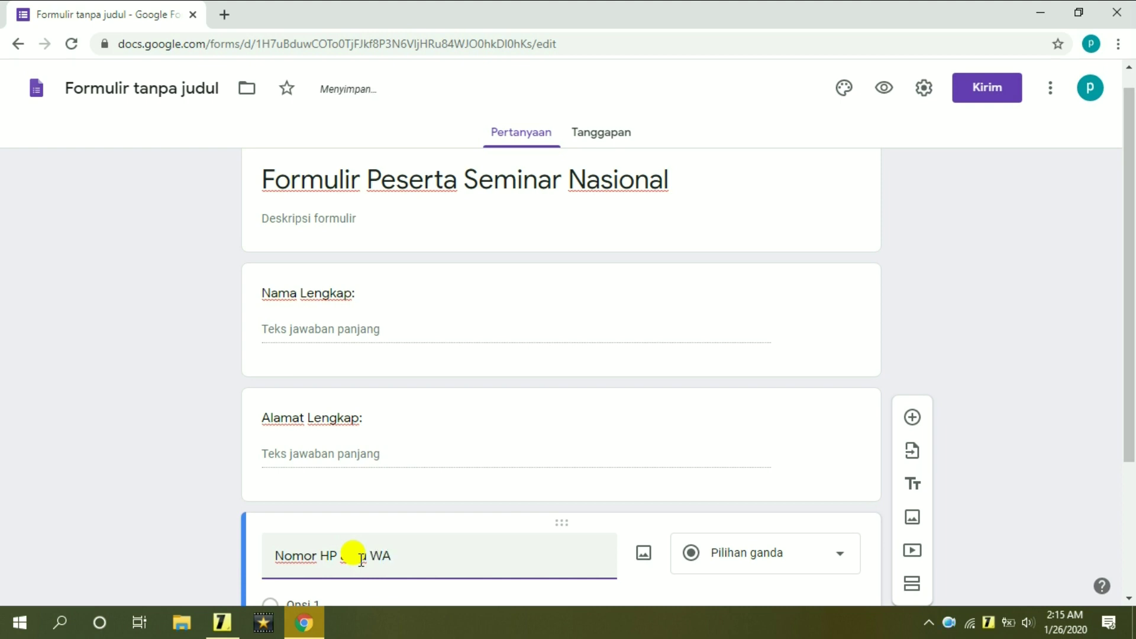
pyautogui.moveTo(1124, 394); pyautogui.dragTo(1077, 500)
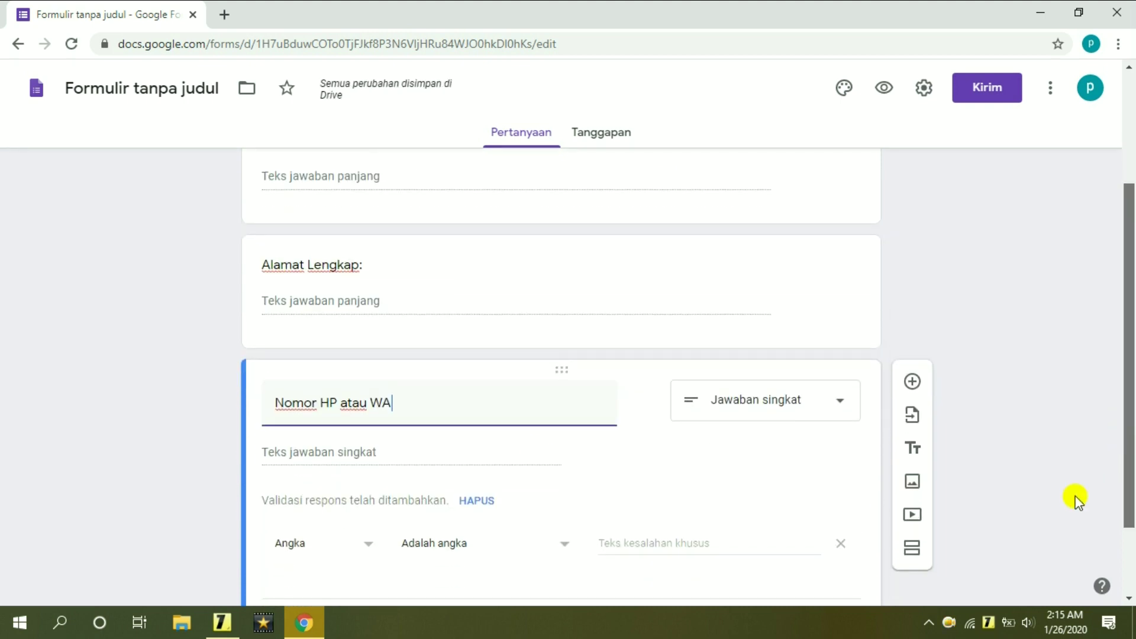
pyautogui.moveTo(439, 402)
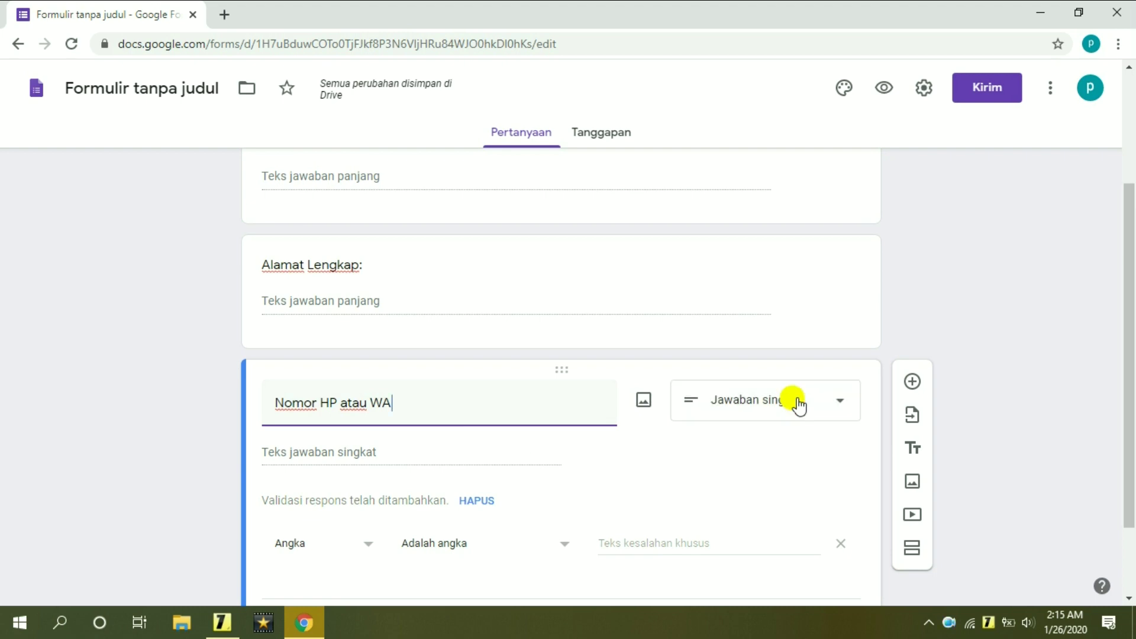
pyautogui.click(799, 407)
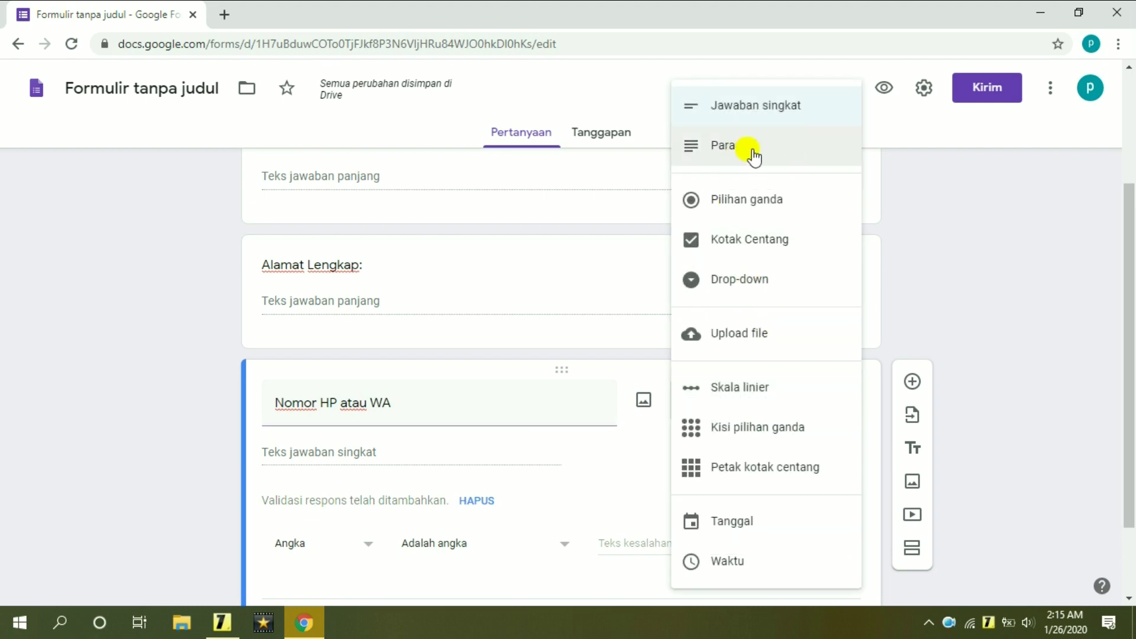
pyautogui.click(782, 148)
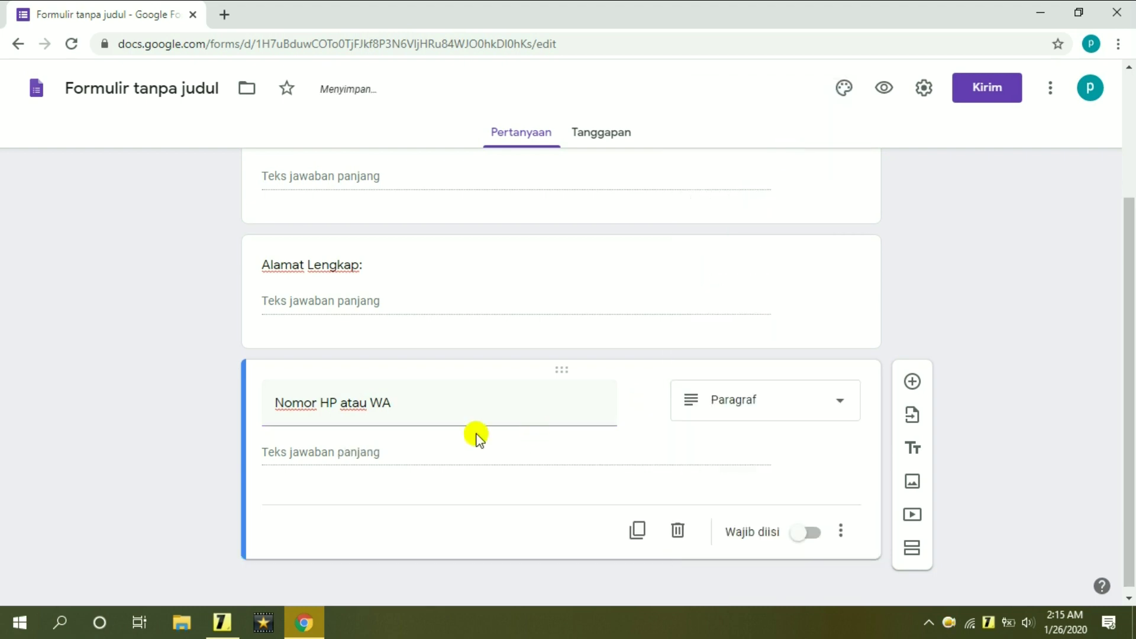
pyautogui.moveTo(1128, 418)
pyautogui.mouseDown()
pyautogui.moveTo(1129, 468)
pyautogui.moveTo(1129, 249)
pyautogui.mouseUp()
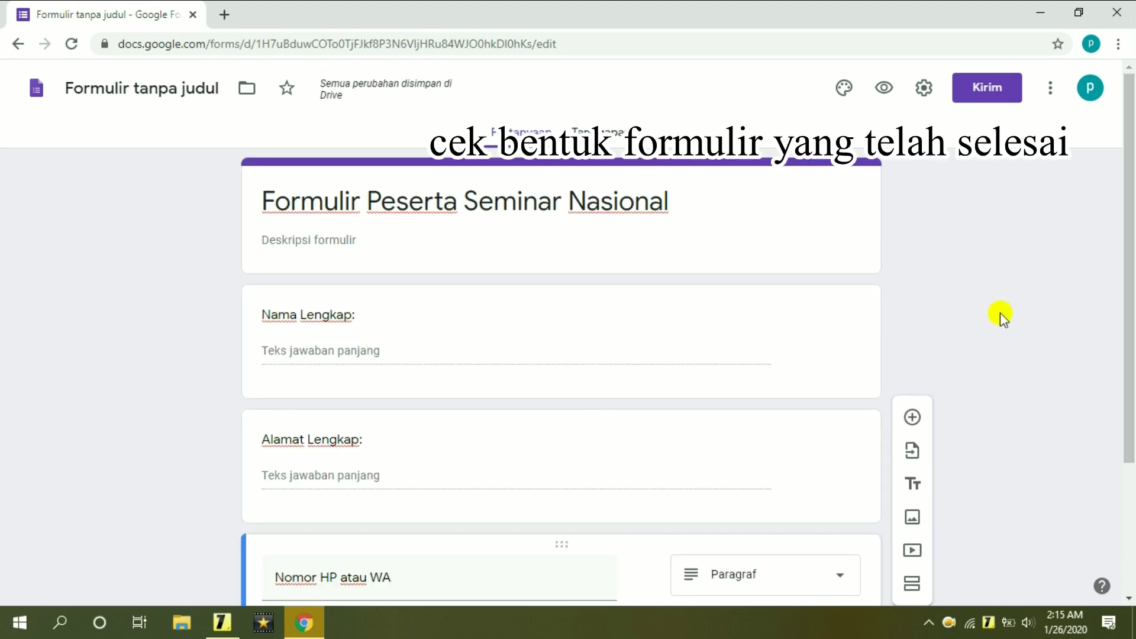
# Preview the form in a new tab and click into the Nama Lengkap answer field
pyautogui.click(886, 95)
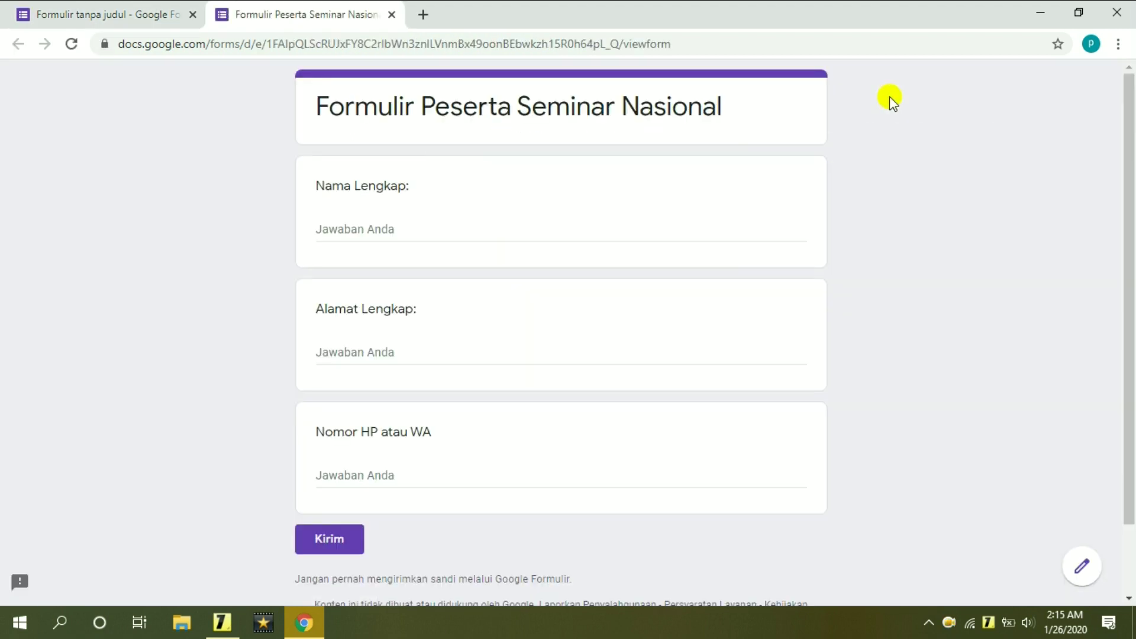
pyautogui.click(444, 233)
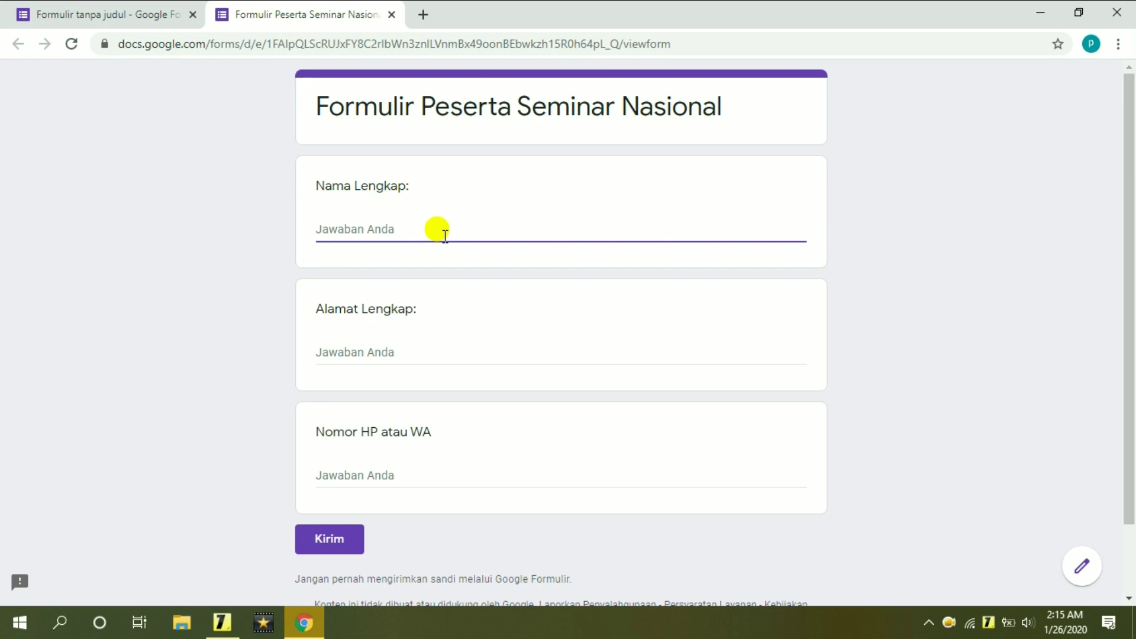
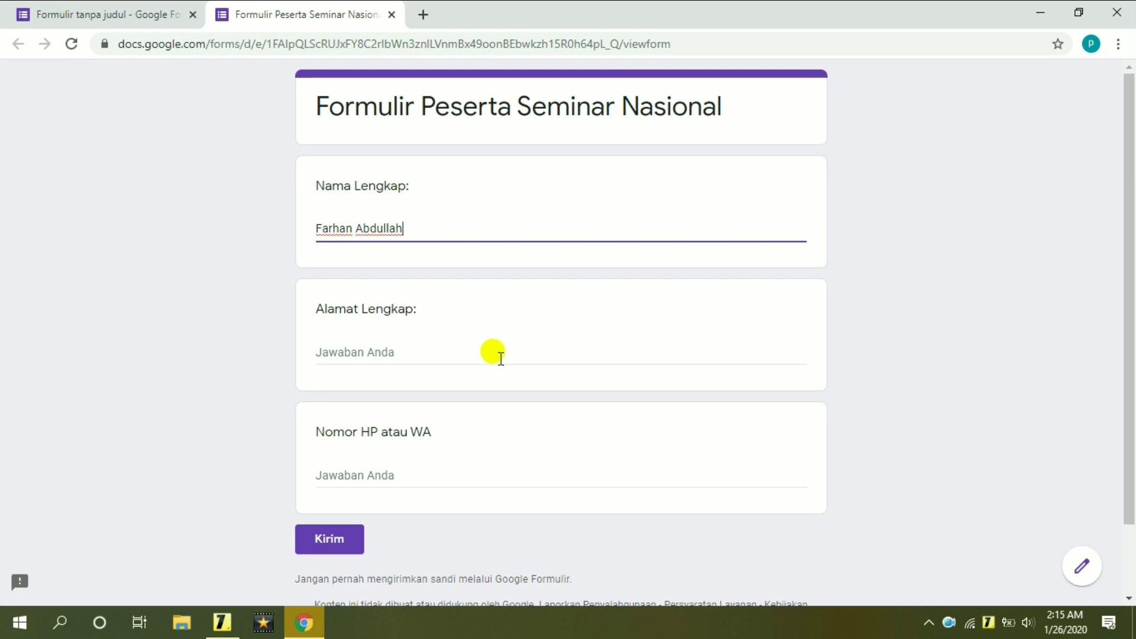
# Fill in a test participant's name, address and phone number, then submit with Kirim
pyautogui.click(498, 348)
pyautogui.write('L')
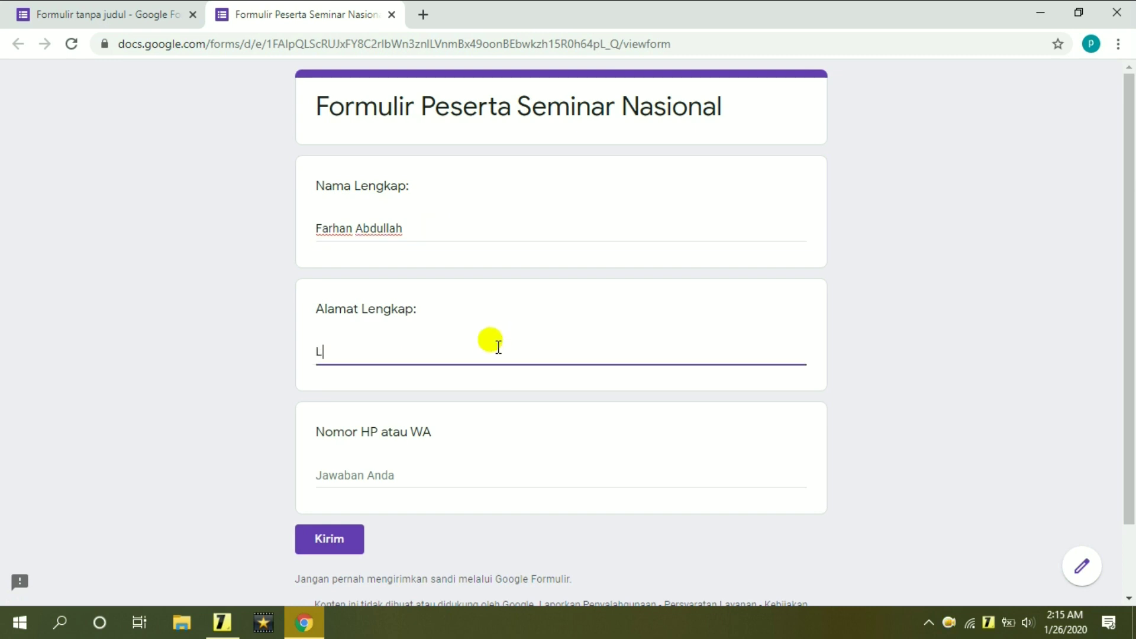
pyautogui.press('BackSpace')
pyautogui.write('J')
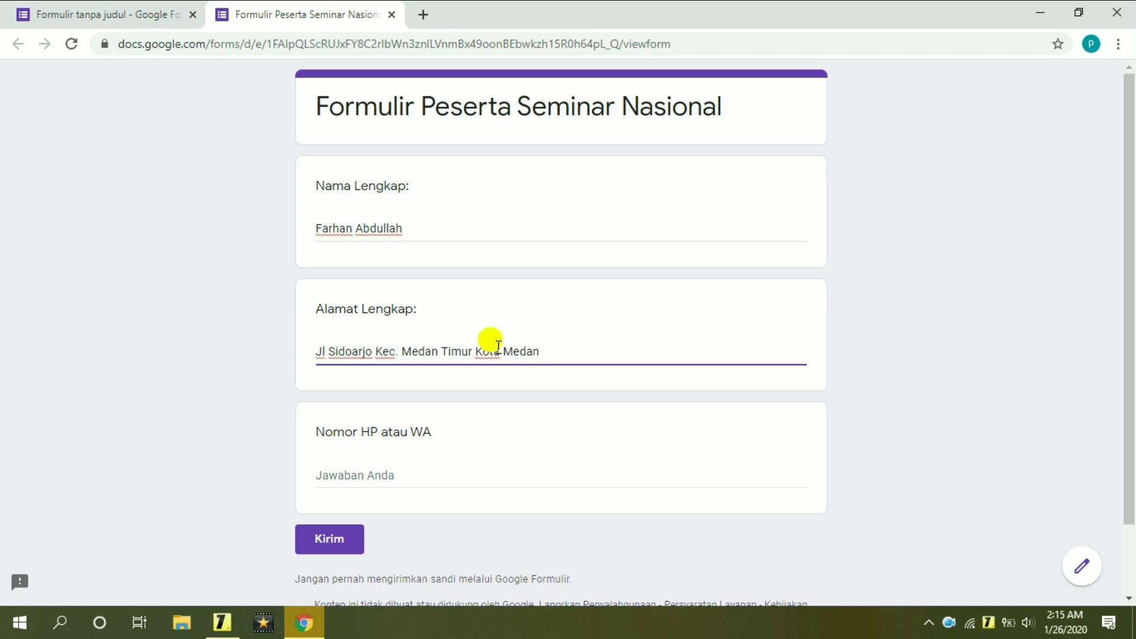
pyautogui.click(447, 468)
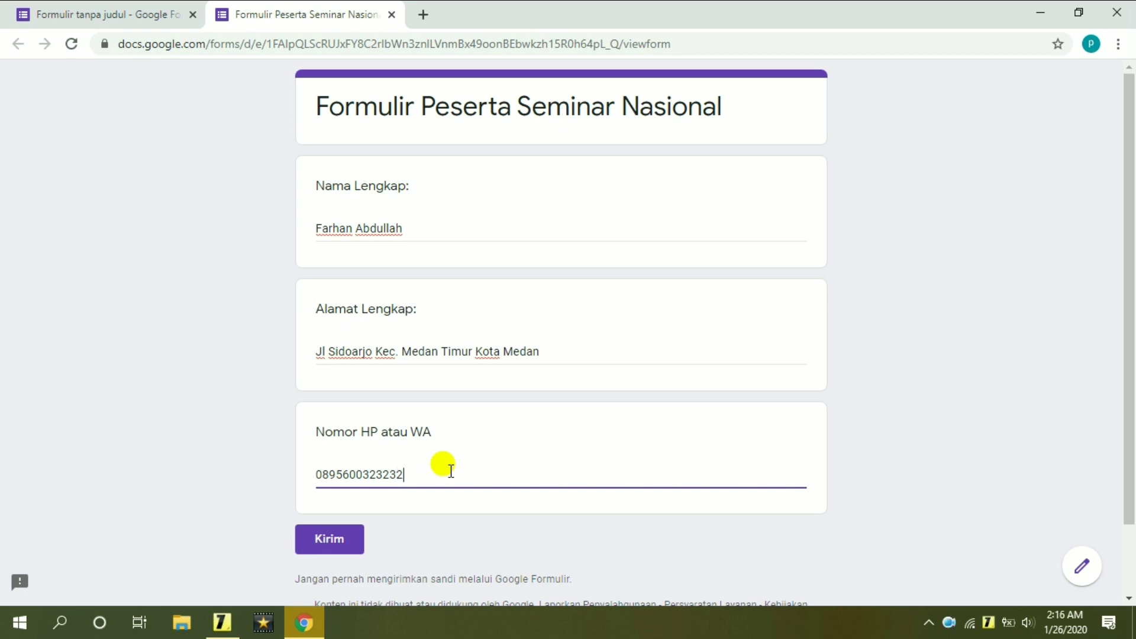
pyautogui.moveTo(1127, 432); pyautogui.dragTo(1127, 515)
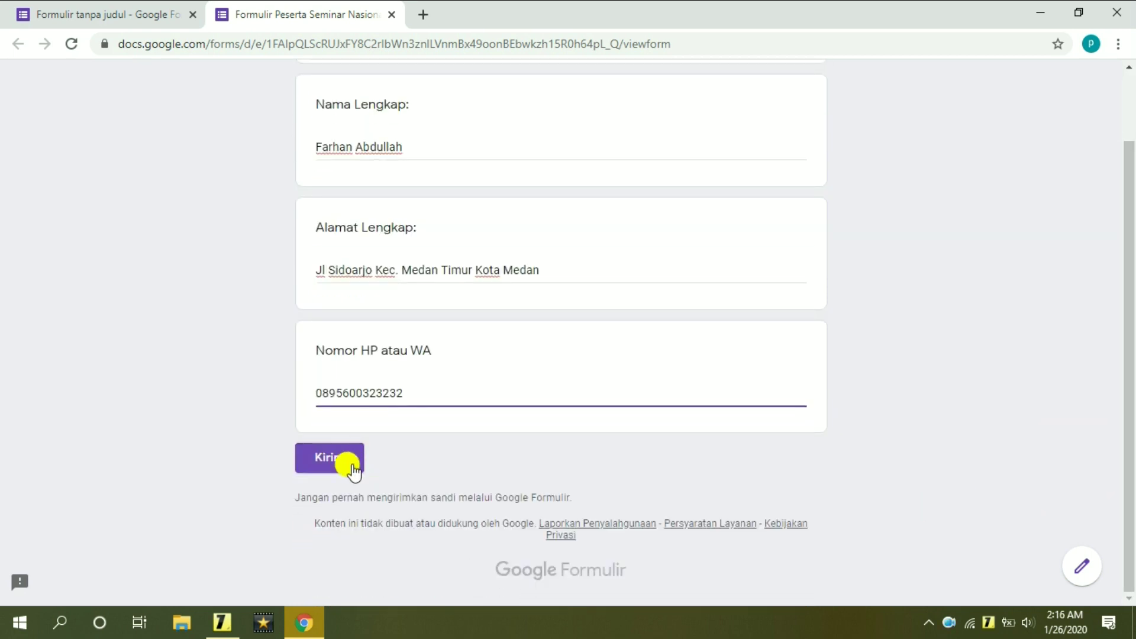
pyautogui.moveTo(1128, 464); pyautogui.dragTo(1129, 332)
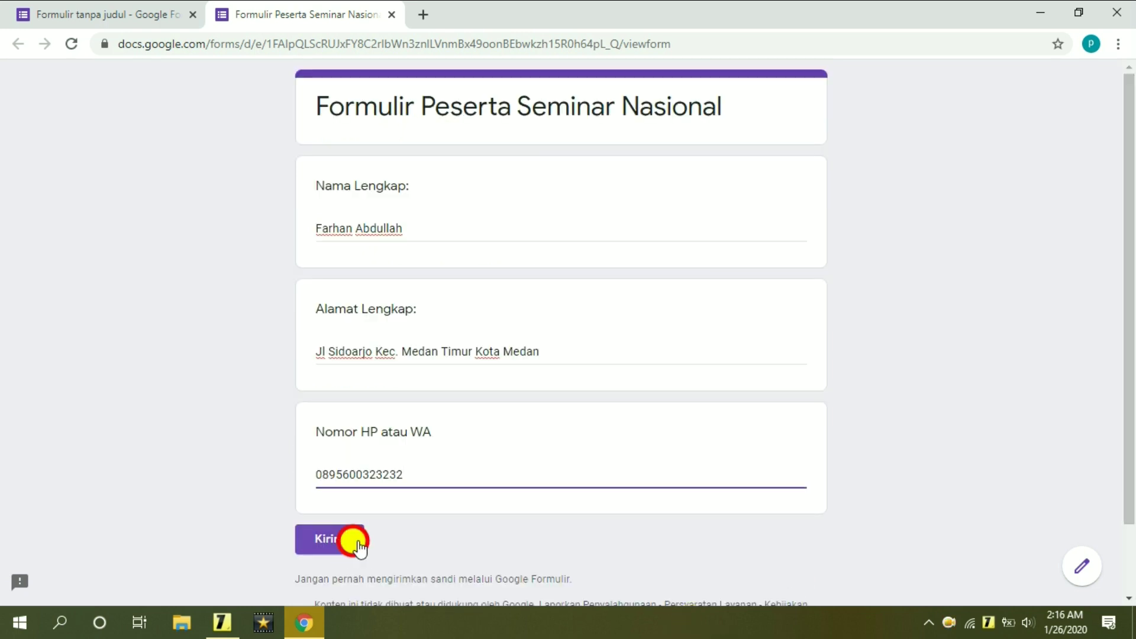
pyautogui.click(354, 539)
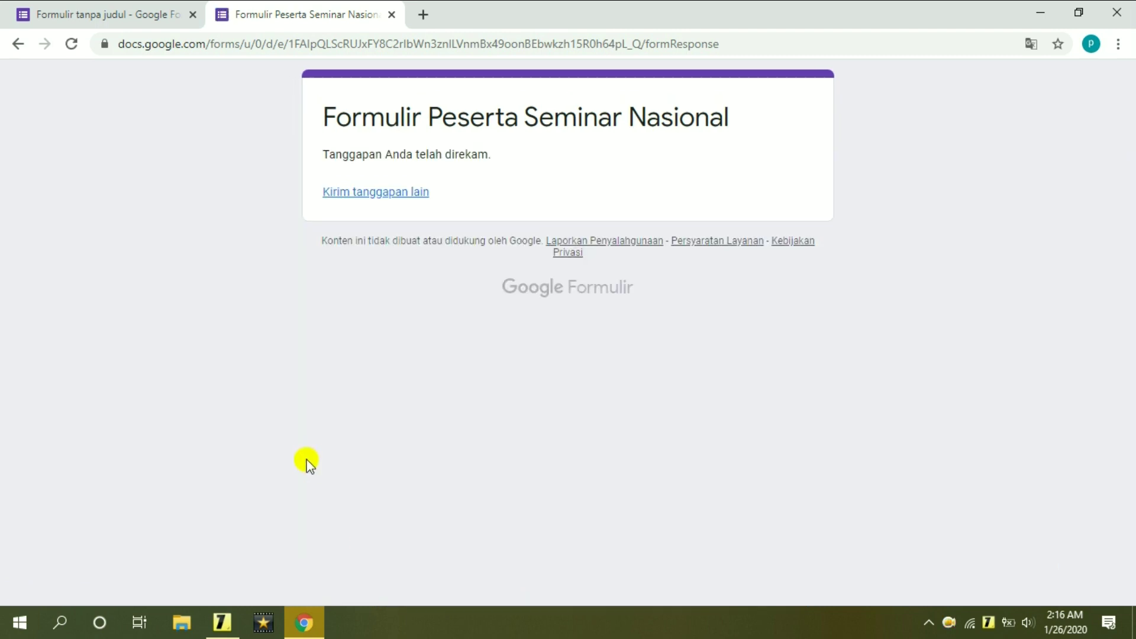
# Back in the editor, open the Tanggapan tab to see the 1-response summary
pyautogui.click(77, 12)
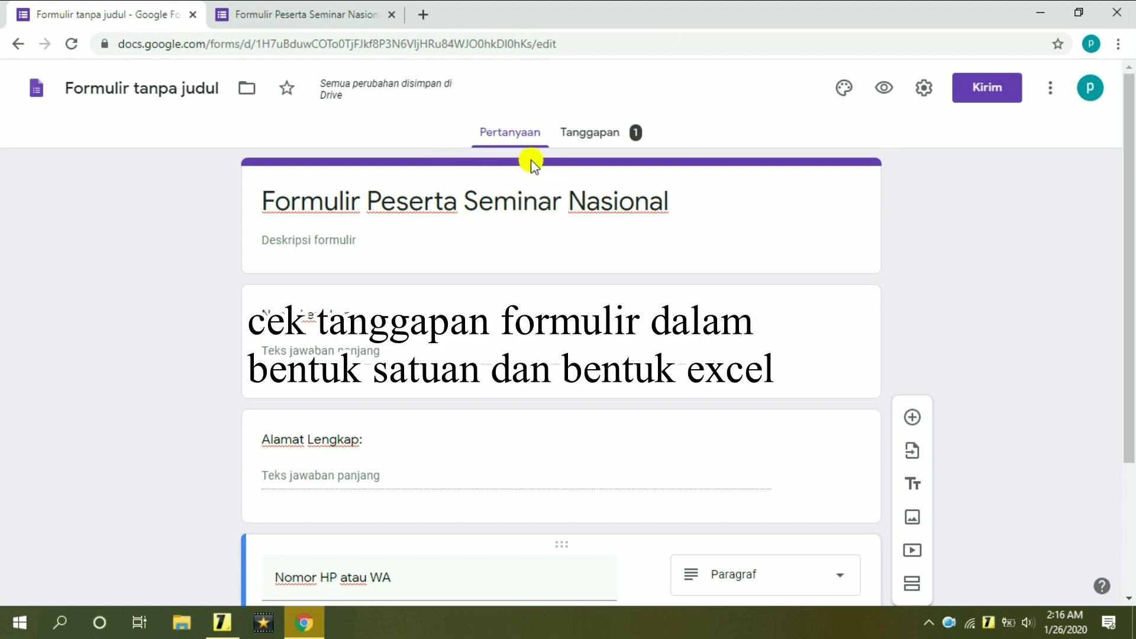
pyautogui.click(600, 141)
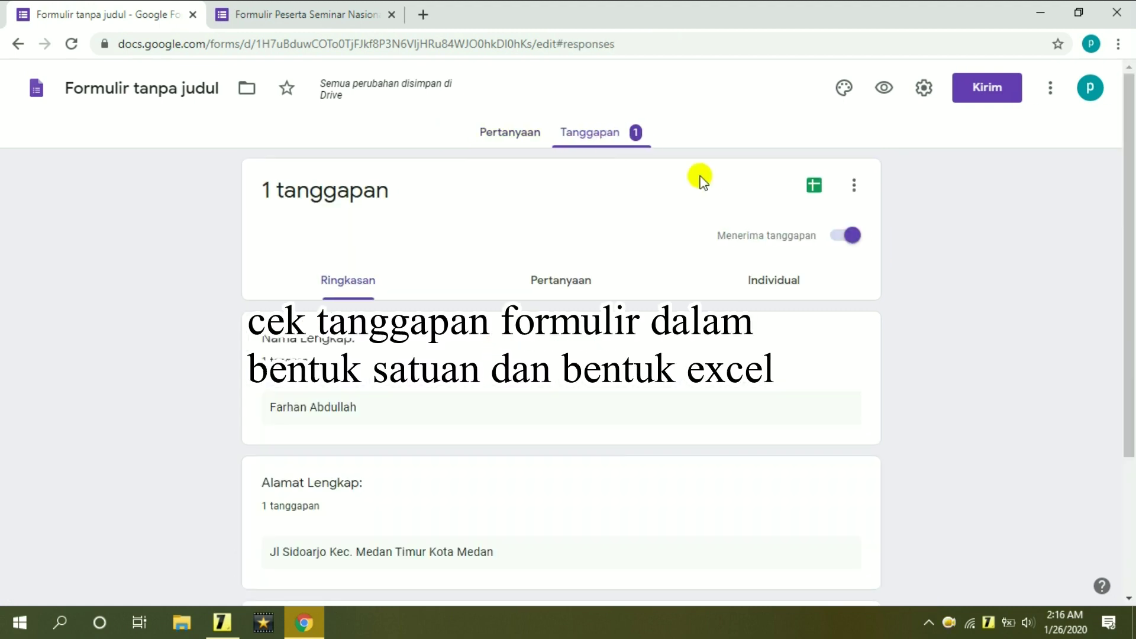
pyautogui.moveTo(1126, 299)
pyautogui.mouseDown()
pyautogui.moveTo(1121, 443)
pyautogui.moveTo(1124, 261)
pyautogui.mouseUp()
# Create a new linked response spreadsheet named 'Daftar Peserta (Tanggapan)'
pyautogui.click(817, 187)
pyautogui.click(699, 178)
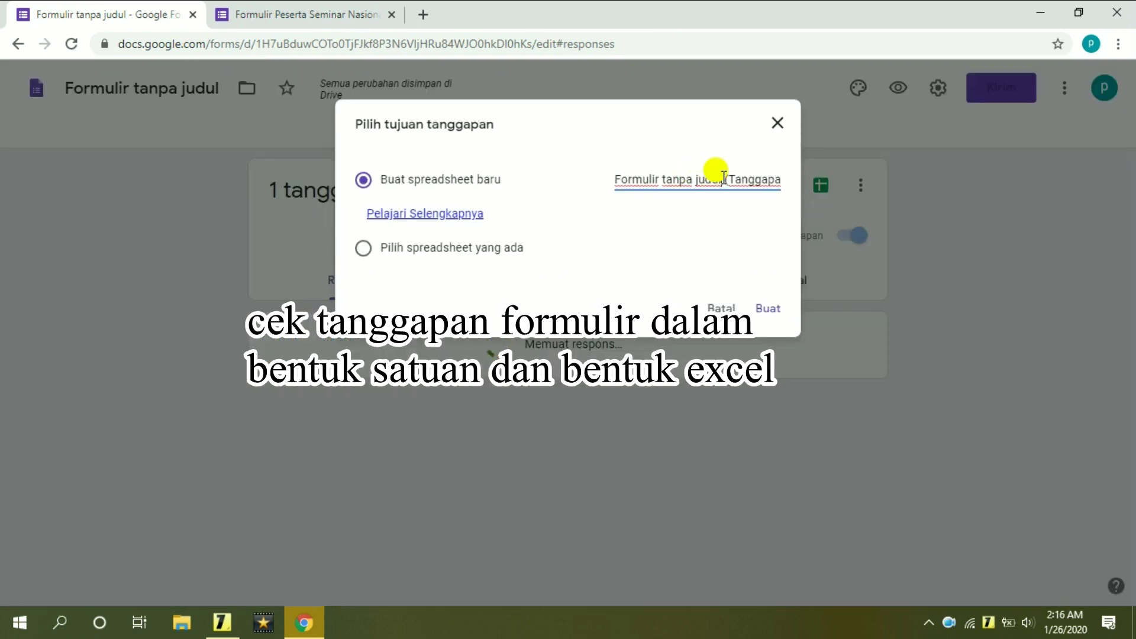
pyautogui.moveTo(724, 177); pyautogui.dragTo(597, 184)
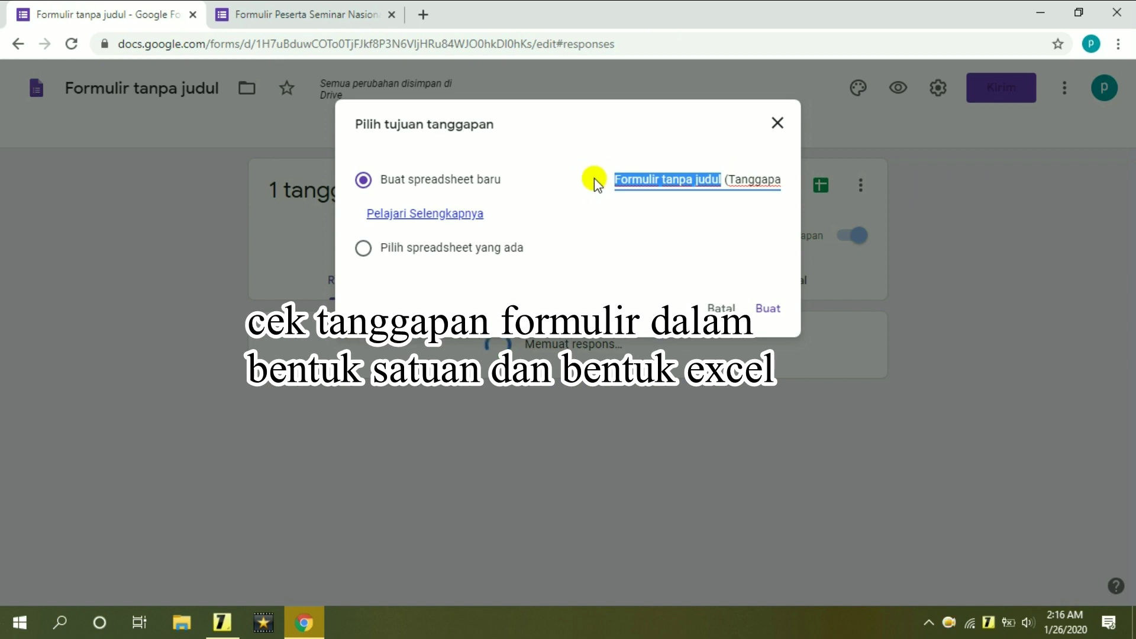
pyautogui.write('Daftar ')
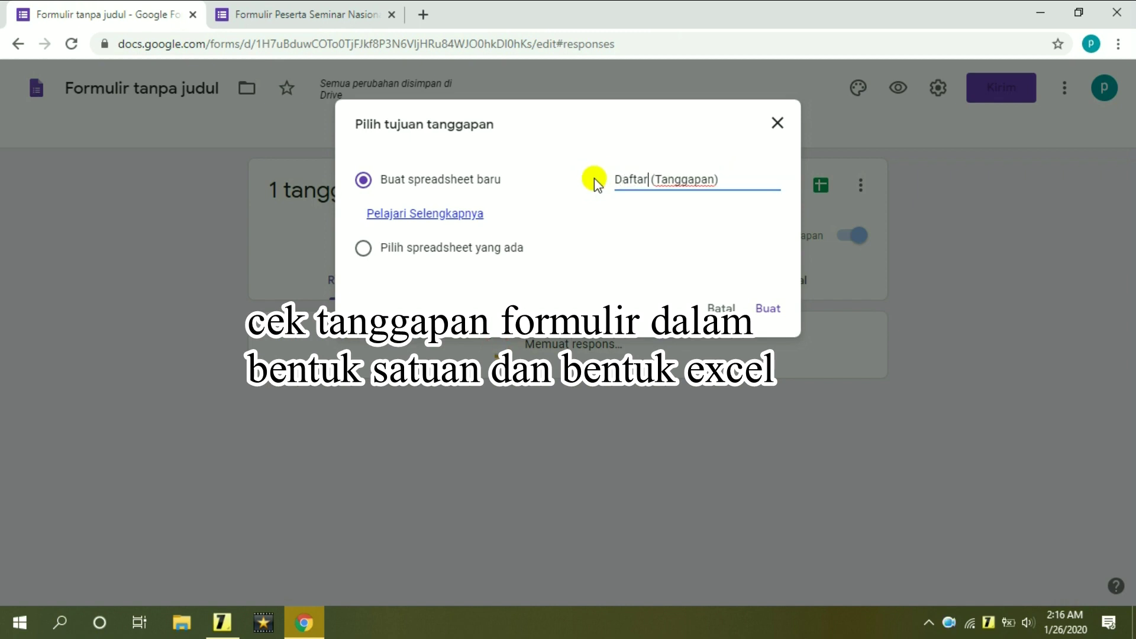
pyautogui.write('Pesert')
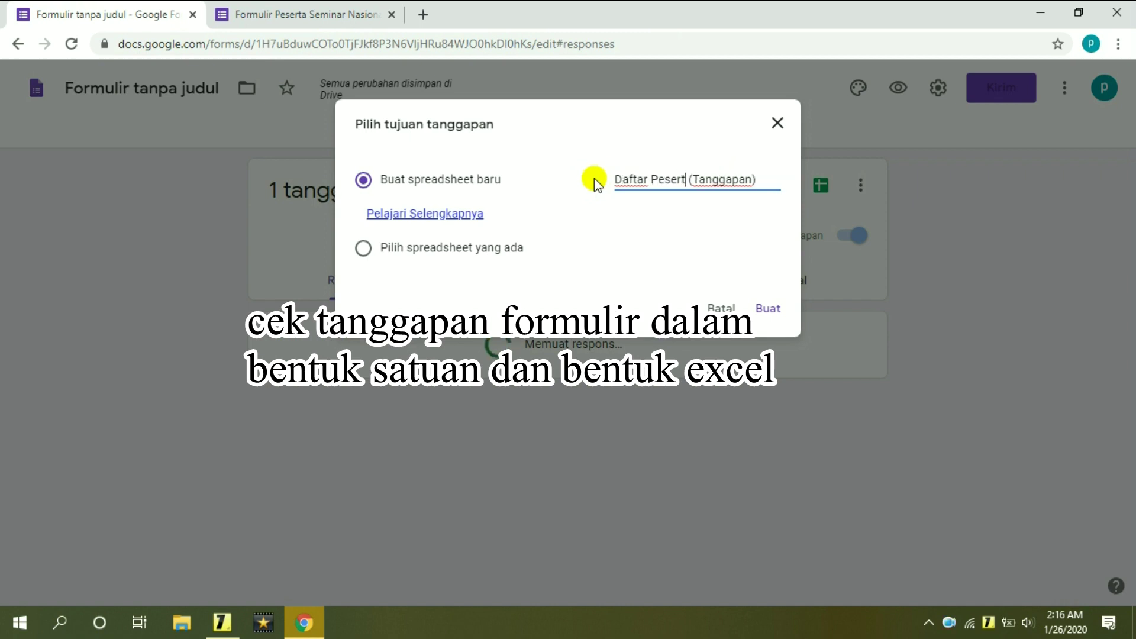
pyautogui.write('a')
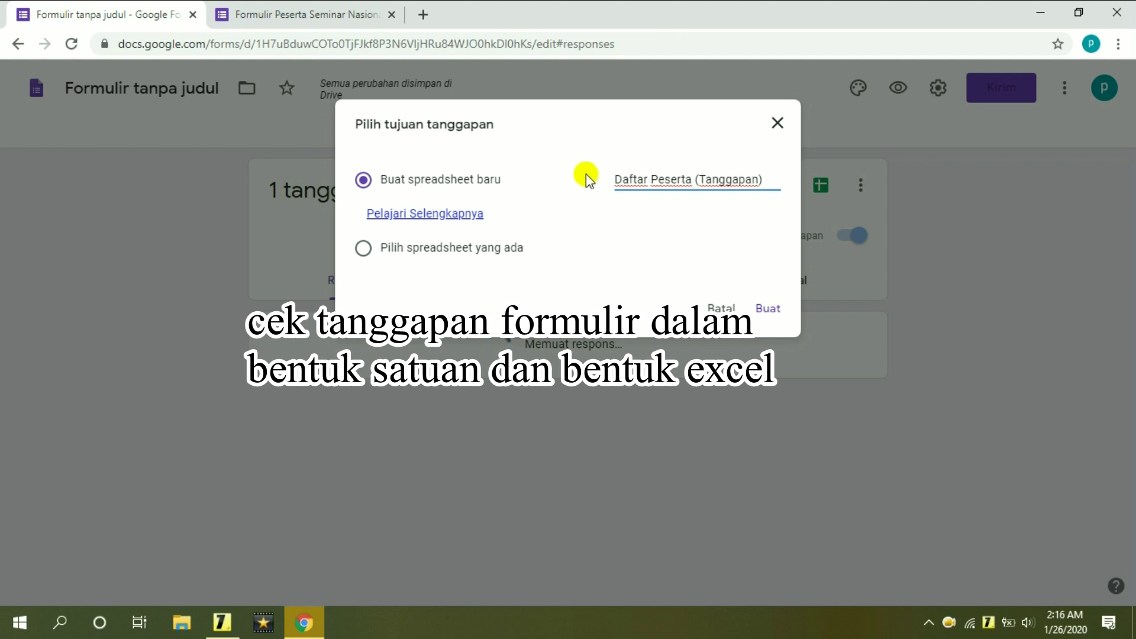
pyautogui.click(769, 312)
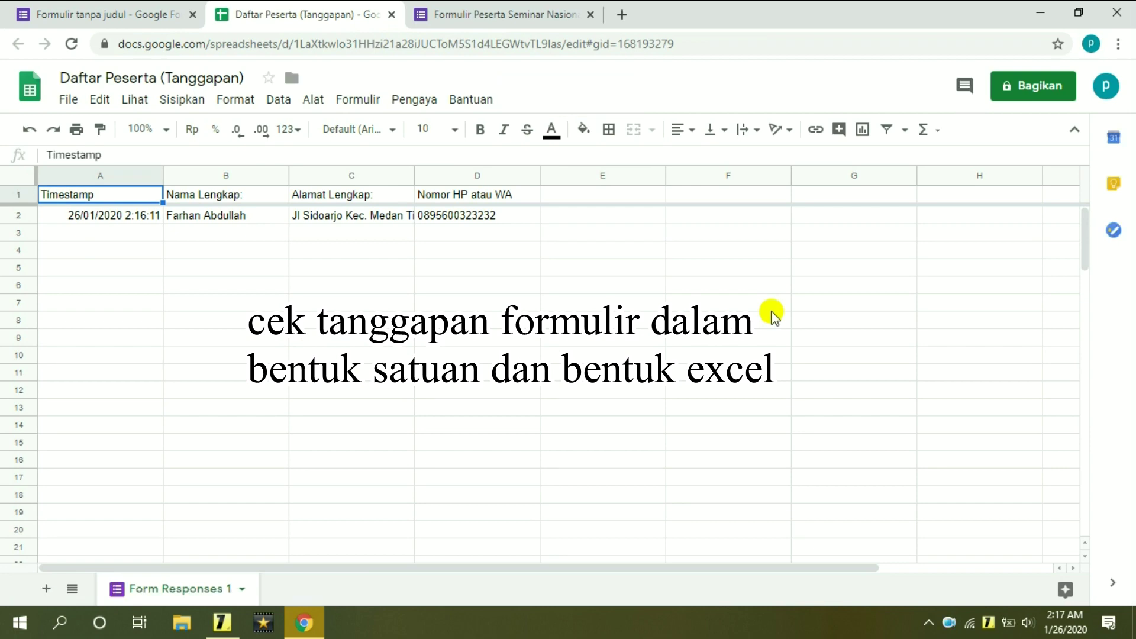
# Return to the editor's Pertanyaan view and open a fresh respondent preview of the form
pyautogui.click(542, 13)
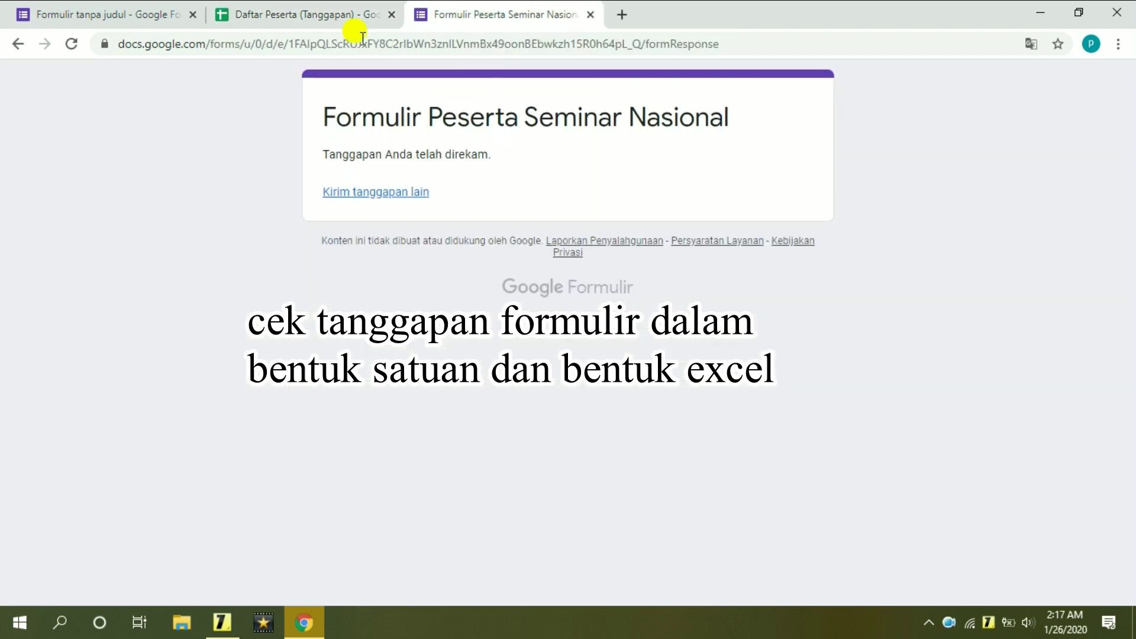
pyautogui.click(293, 13)
pyautogui.click(125, 9)
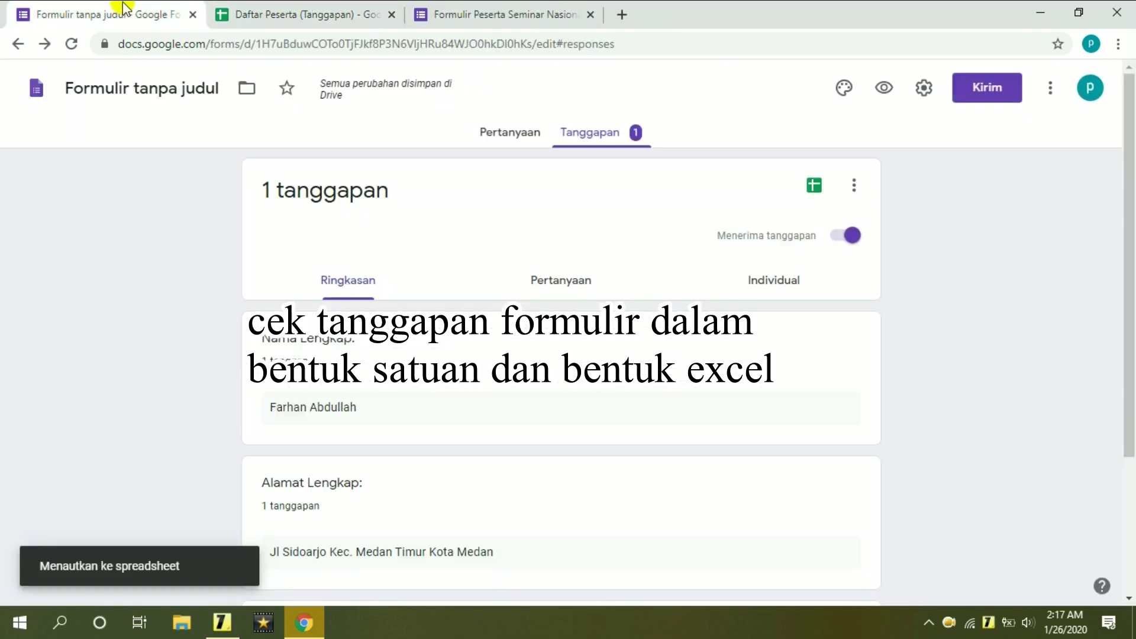
pyautogui.click(508, 137)
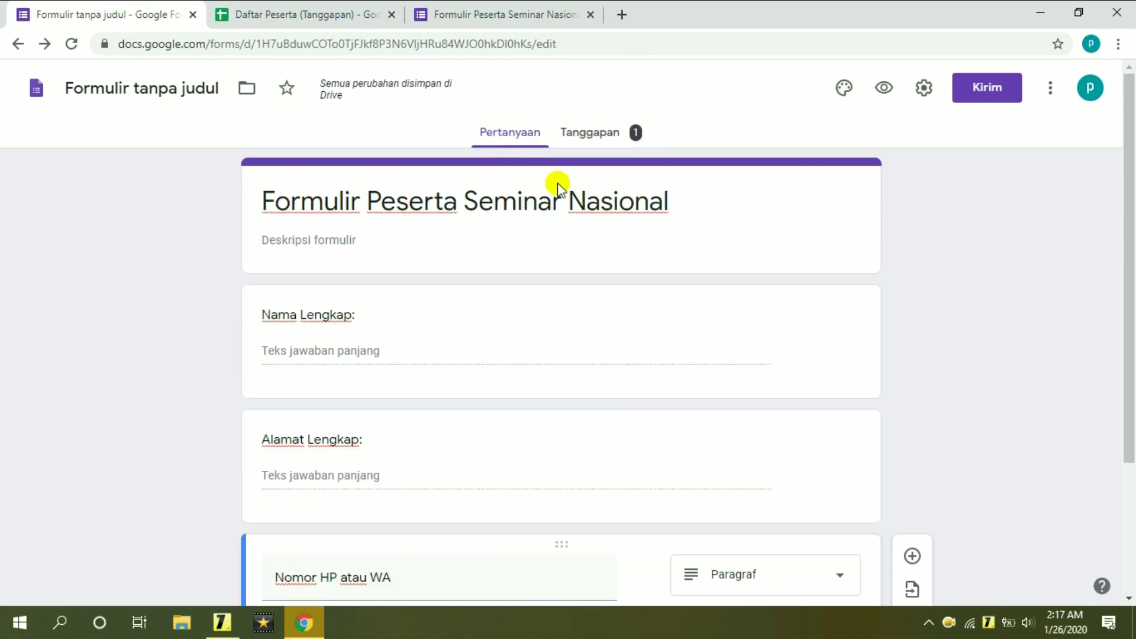
pyautogui.click(884, 93)
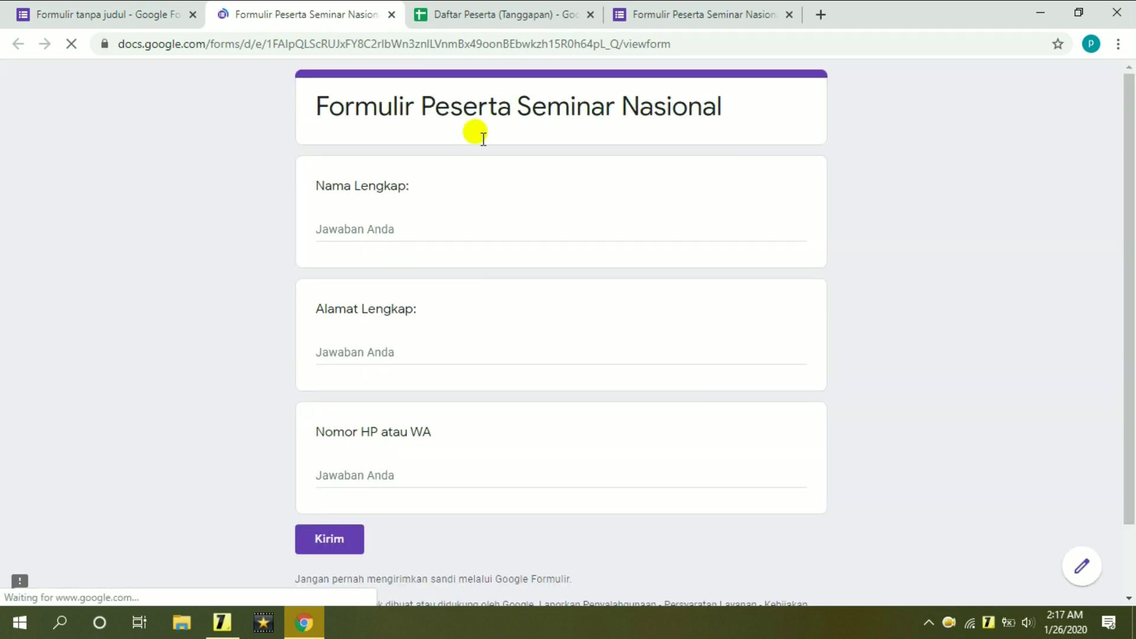
# Submit a second registration with another participant's name, address and phone number
pyautogui.click(466, 231)
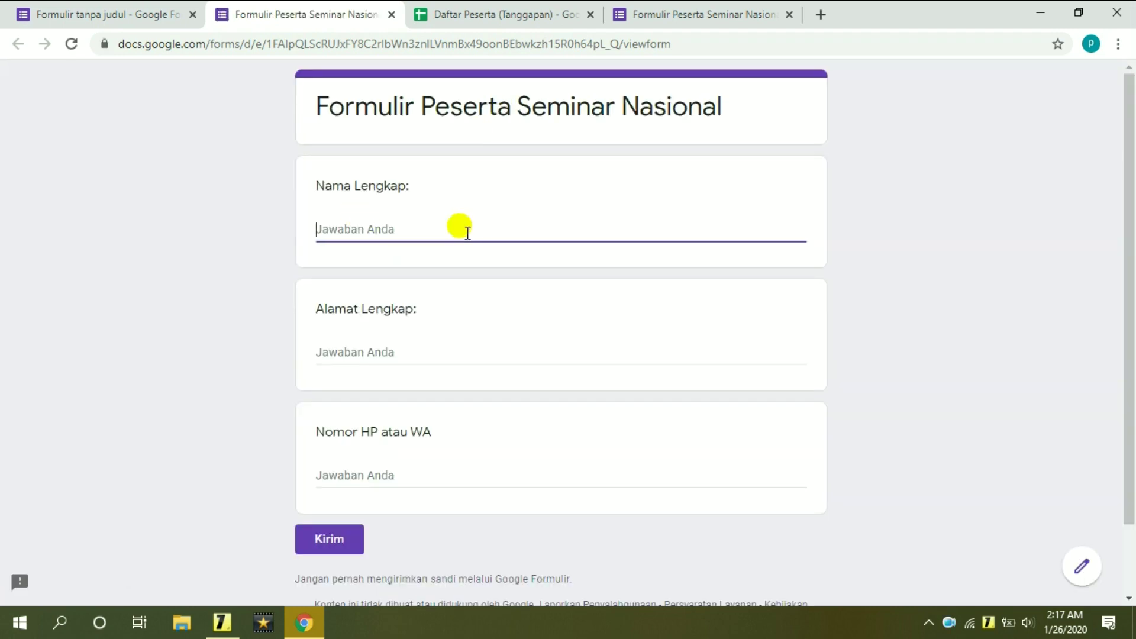
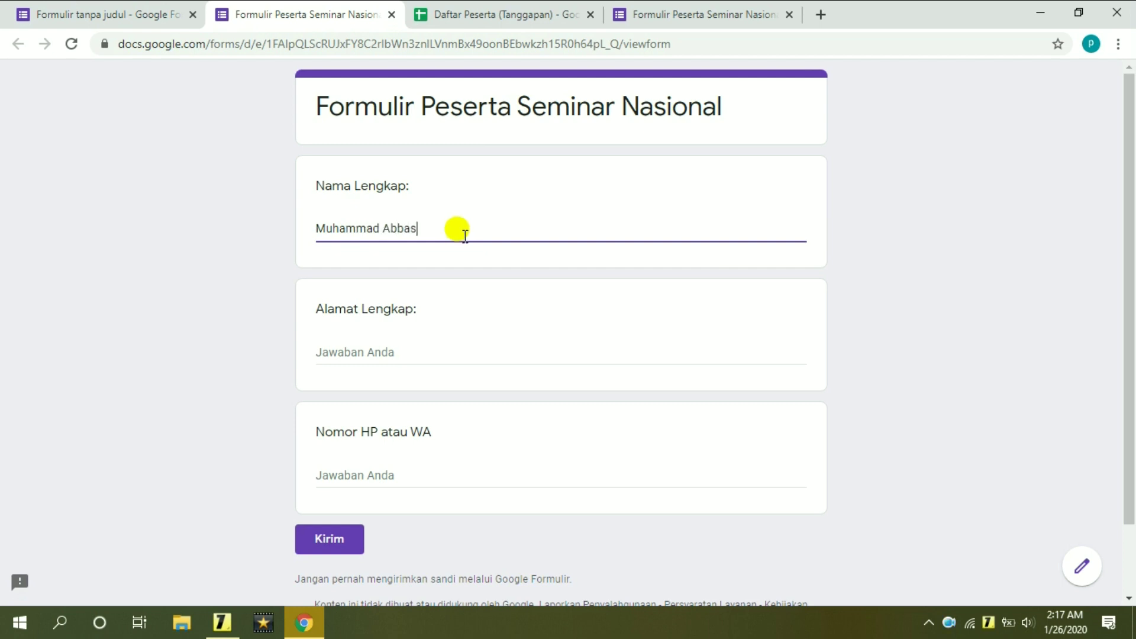
pyautogui.click(371, 348)
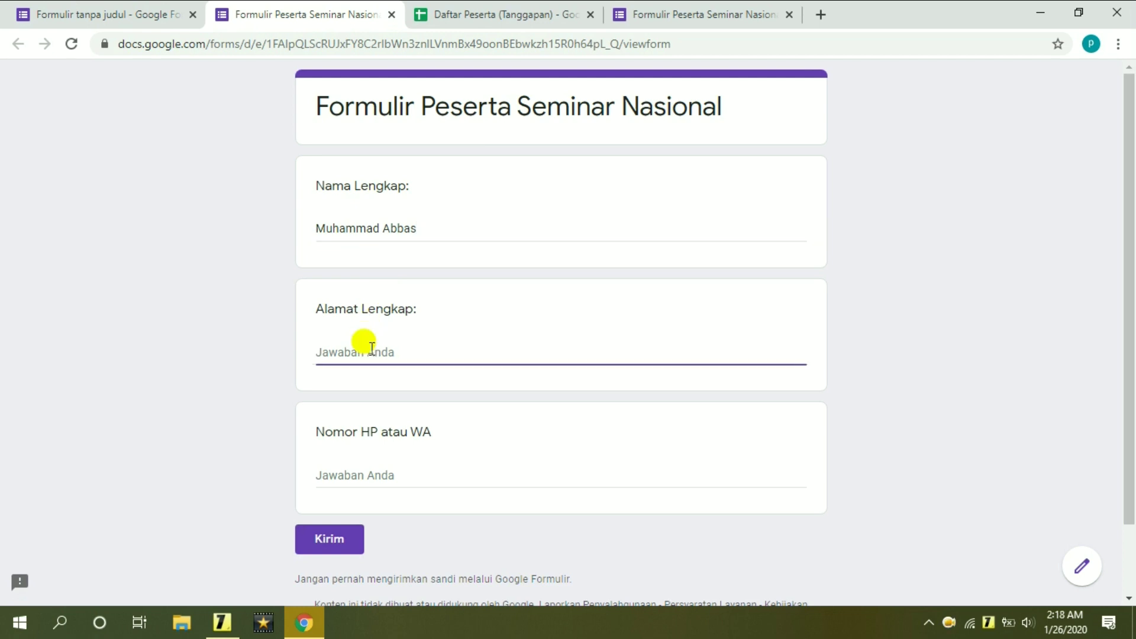
pyautogui.write('Kec. Kuala Jati K')
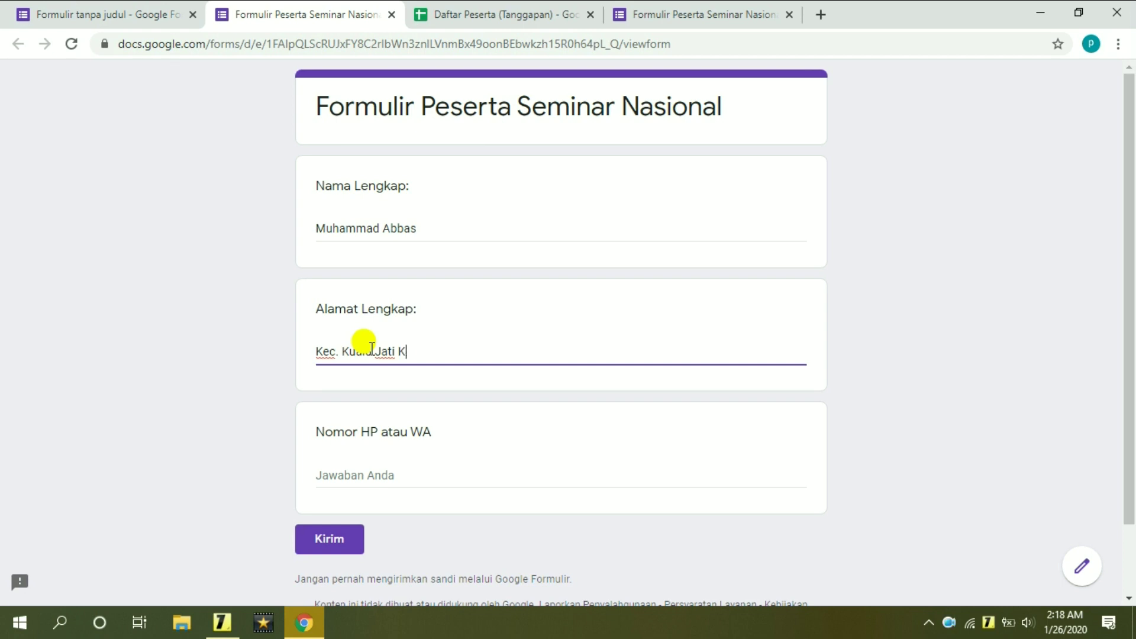
pyautogui.write(' Bangka')
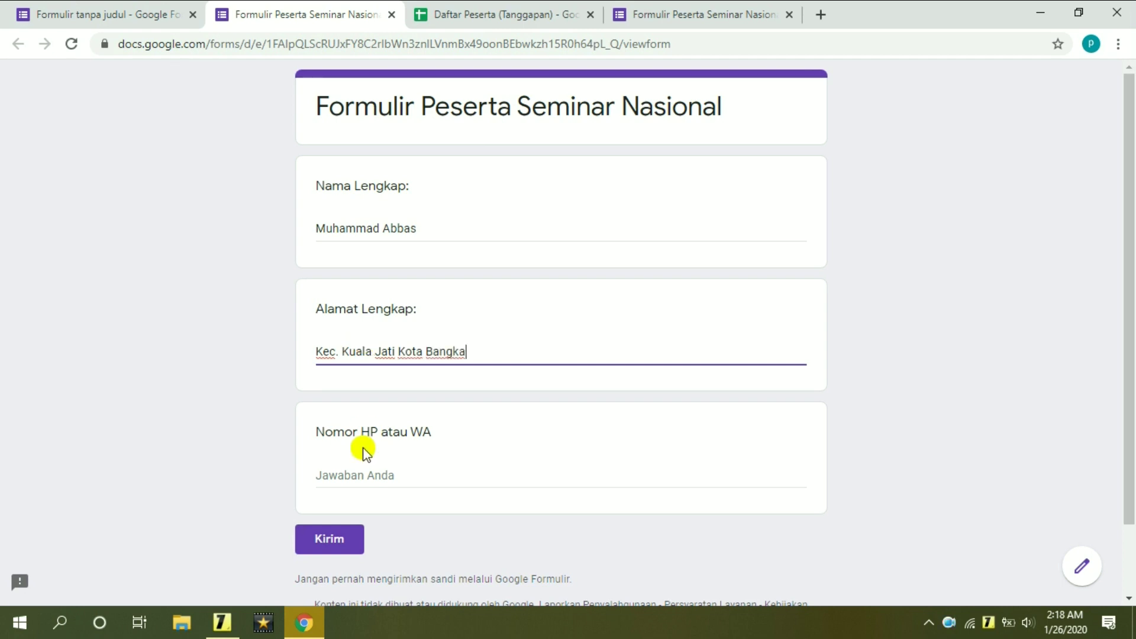
pyautogui.click(372, 471)
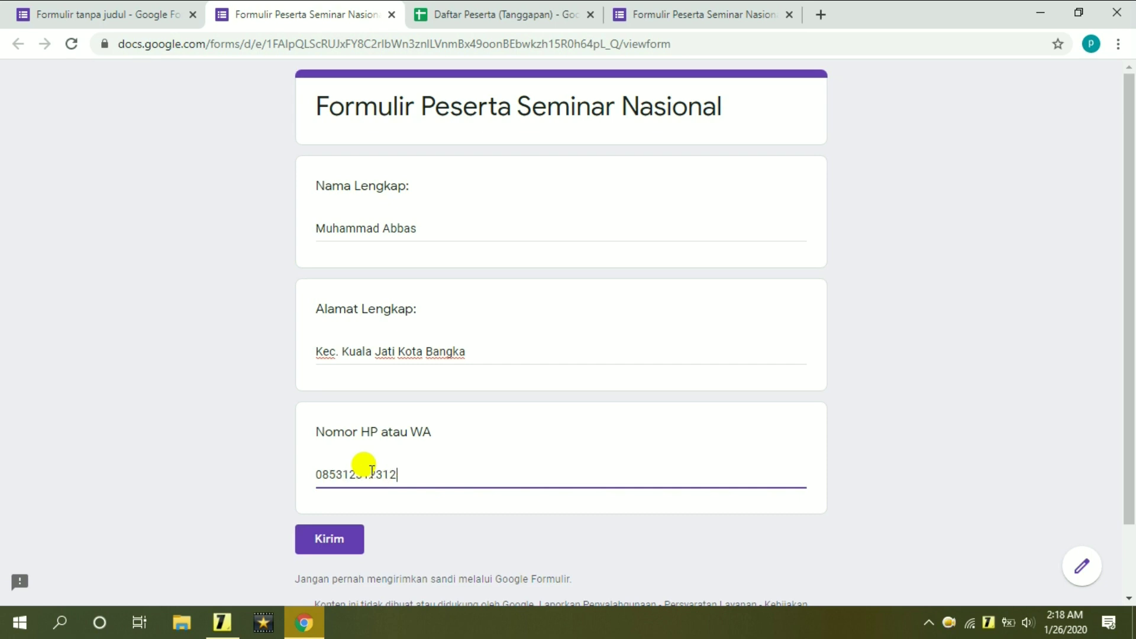
pyautogui.moveTo(1126, 152); pyautogui.dragTo(1119, 303)
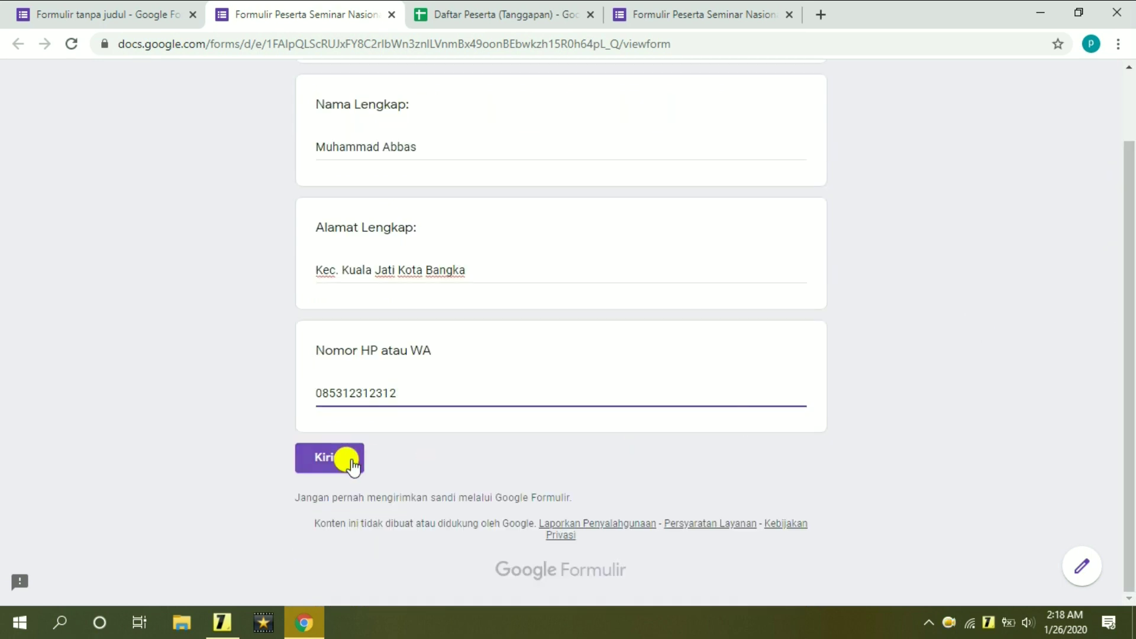
pyautogui.click(351, 465)
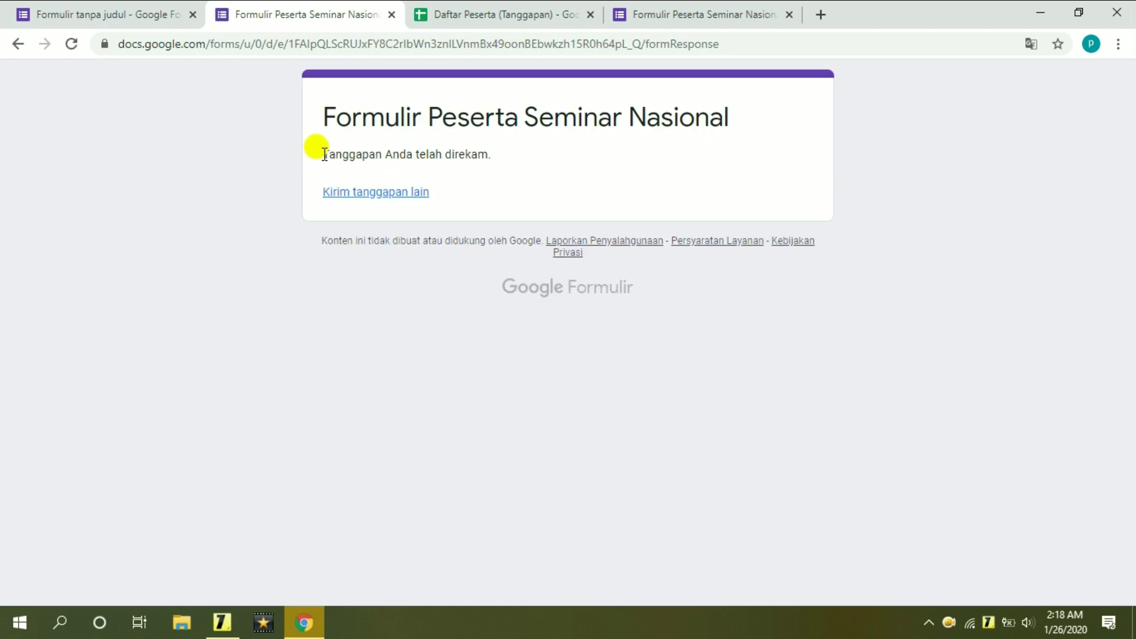
# Check the second response in row 3 of the Daftar Peserta sheet, then minimize Chrome
pyautogui.moveTo(323, 154); pyautogui.dragTo(486, 155)
pyautogui.click(486, 155)
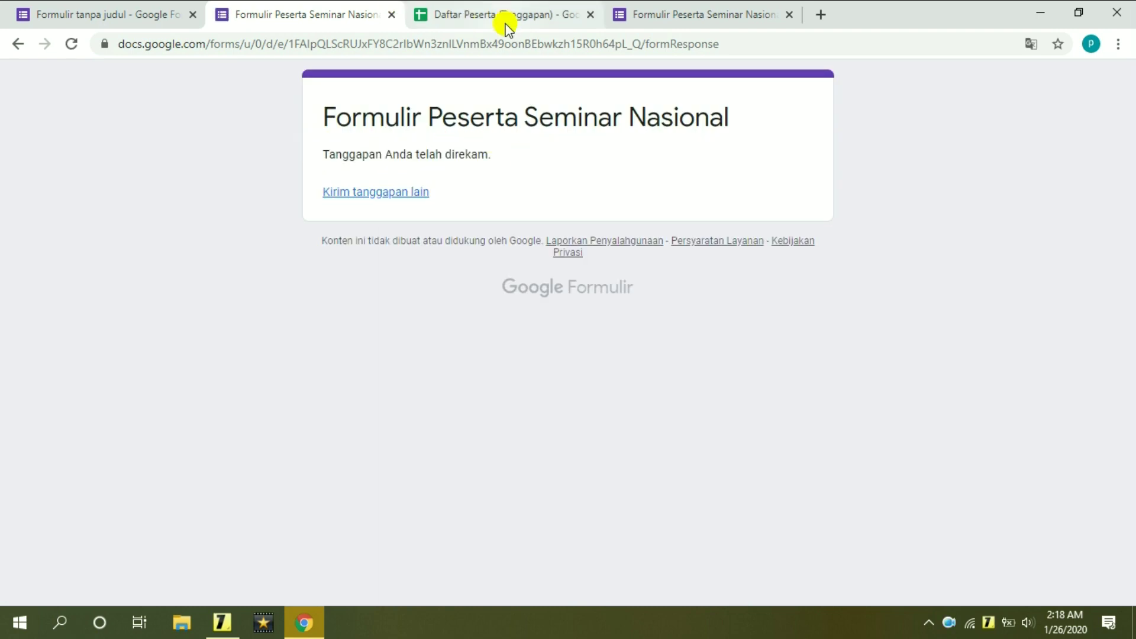
pyautogui.click(536, 21)
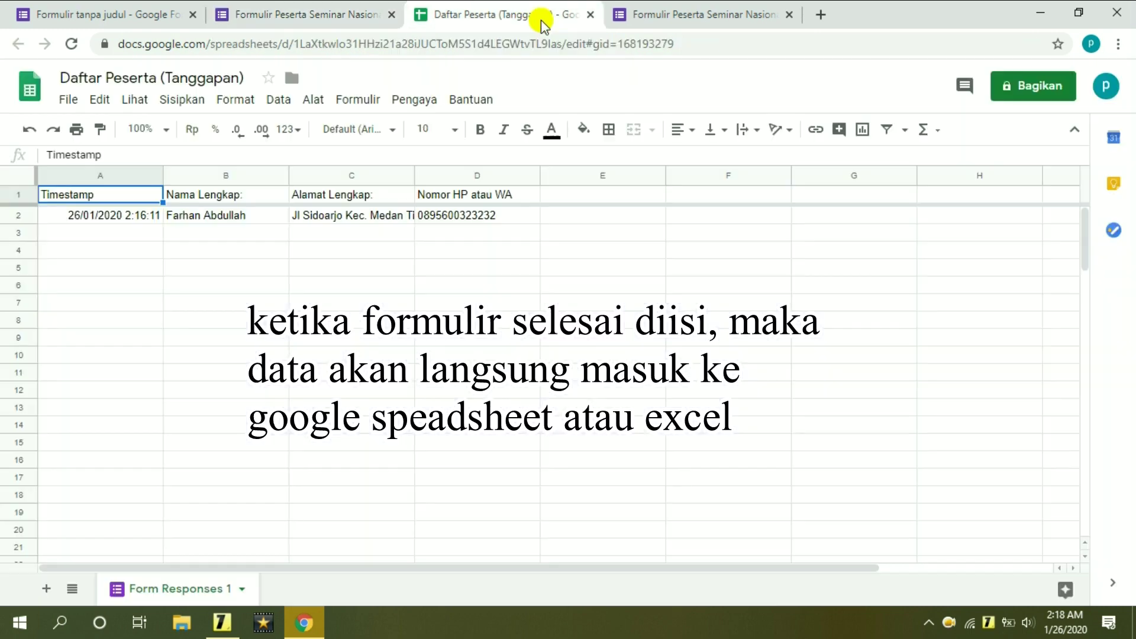
pyautogui.click(223, 288)
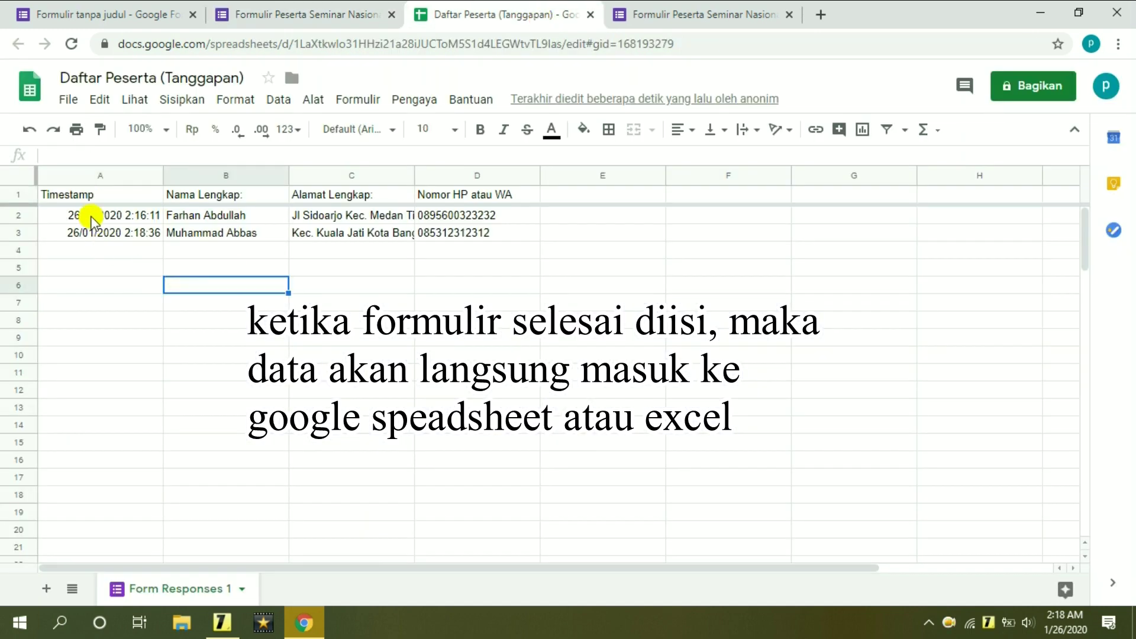
pyautogui.moveTo(131, 215); pyautogui.dragTo(511, 264)
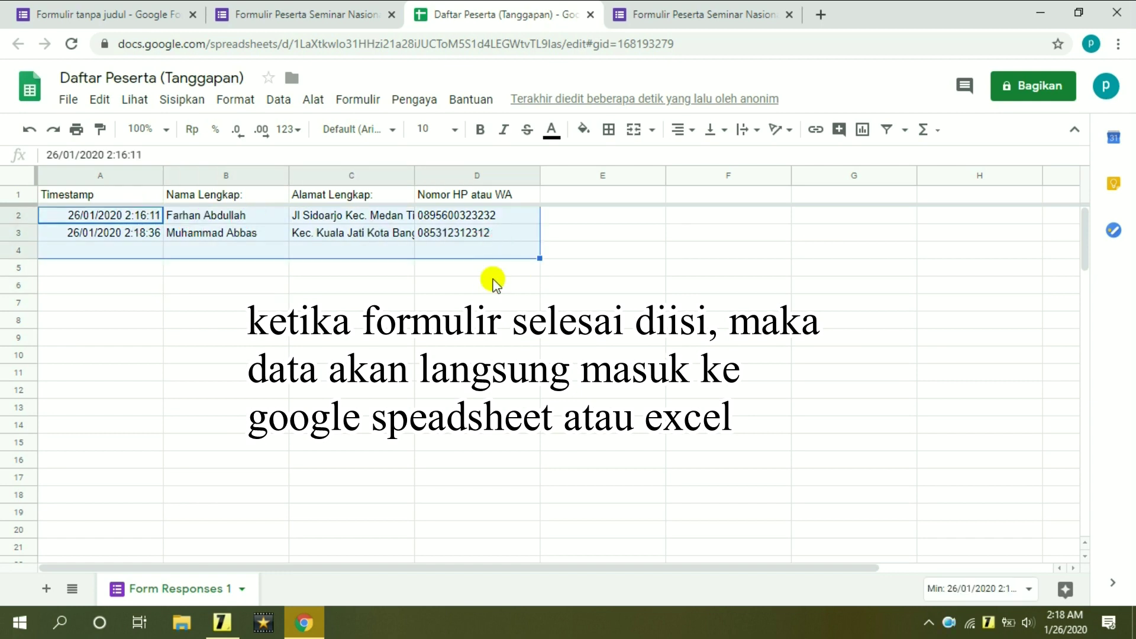
pyautogui.click(491, 276)
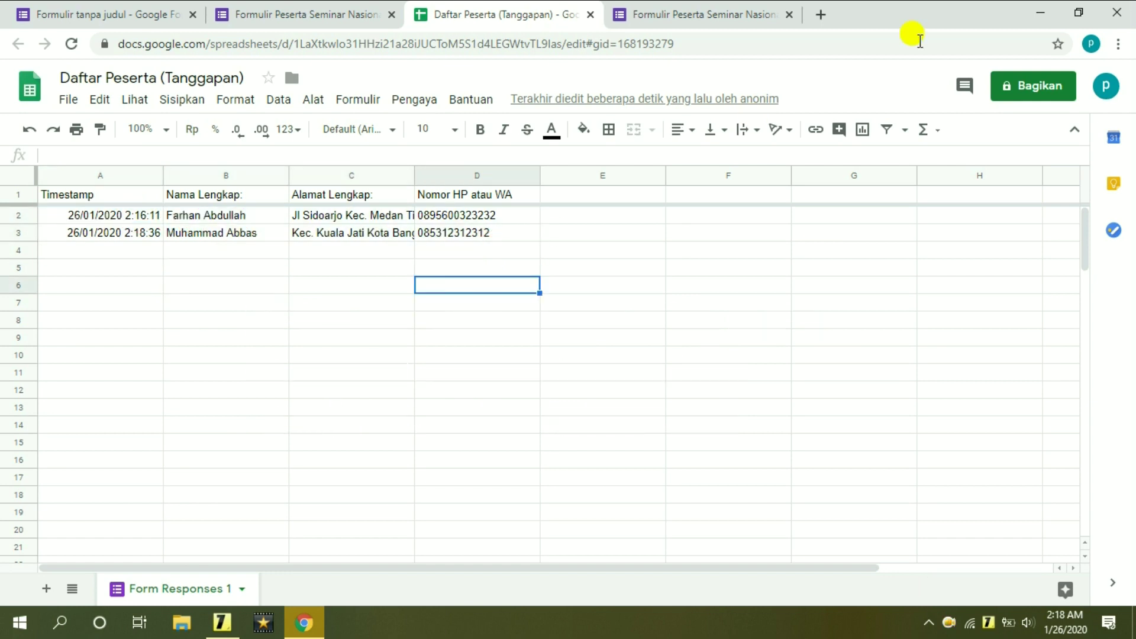
pyautogui.click(1041, 12)
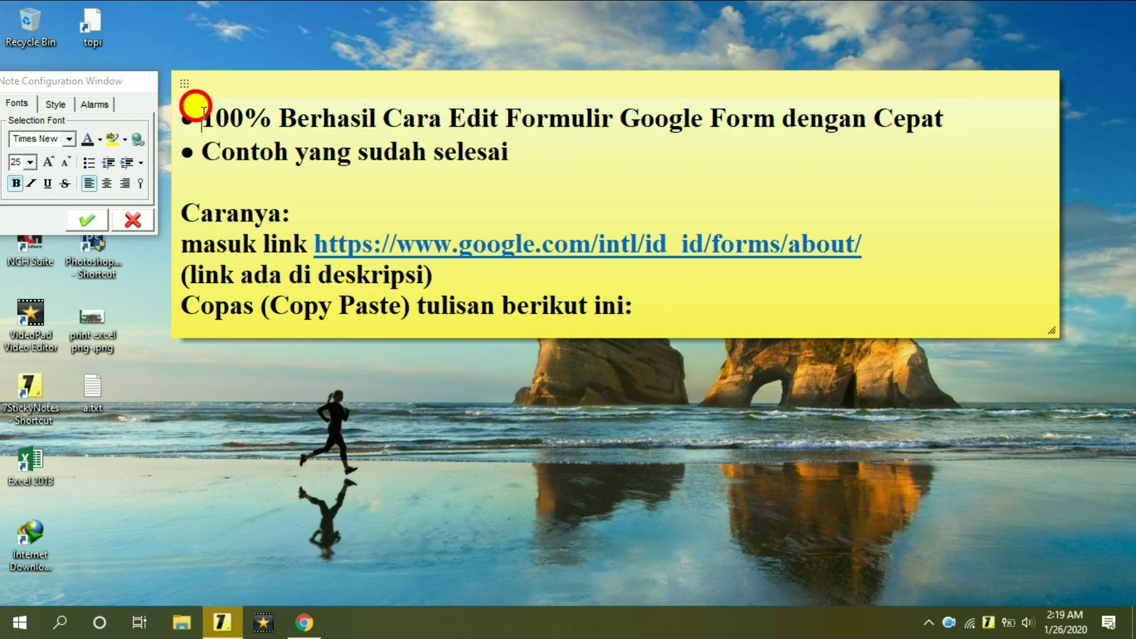
# Close both Formulir Peserta response-recorded tabs and return to the Formulir tanpa judul form editor
pyautogui.moveTo(198, 115); pyautogui.dragTo(944, 119)
pyautogui.click(944, 119)
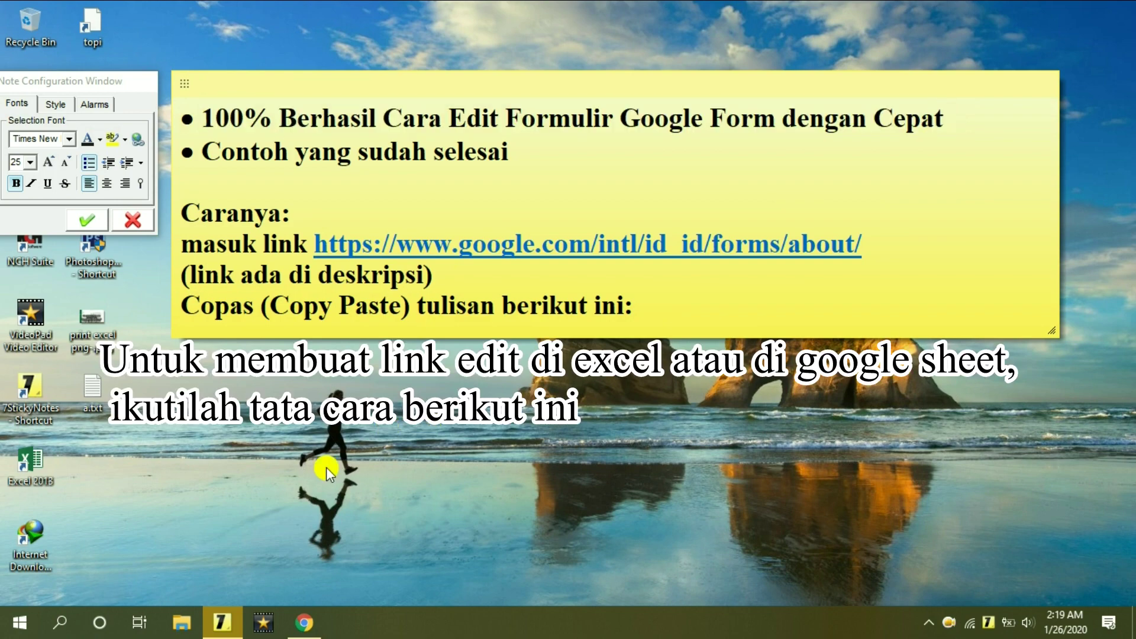
pyautogui.click(305, 620)
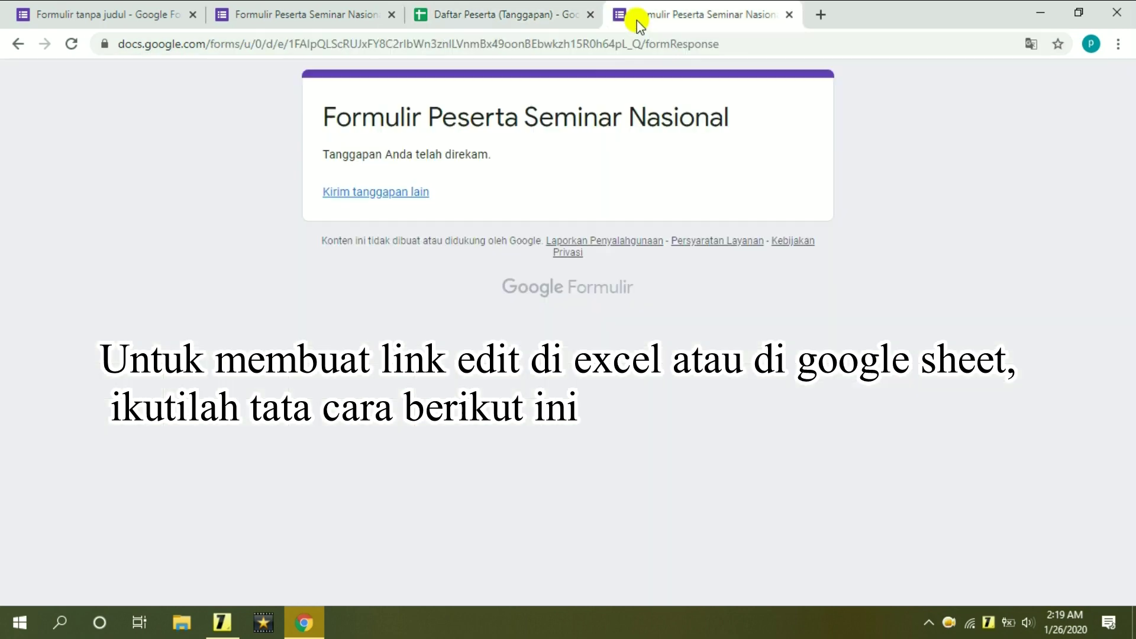
pyautogui.click(653, 21)
pyautogui.click(790, 15)
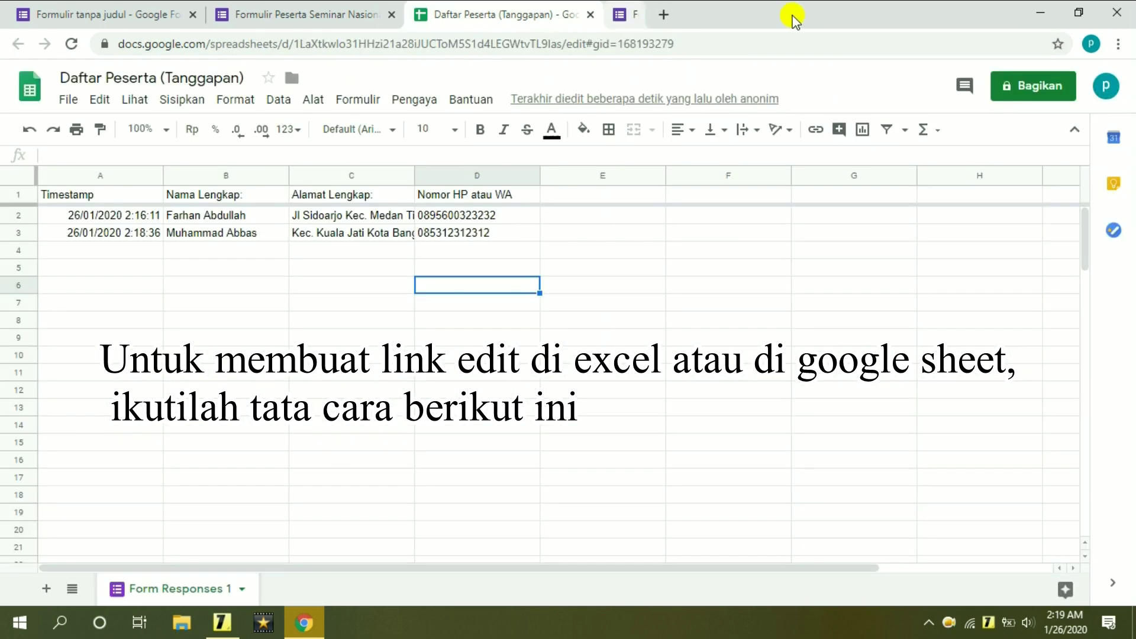
pyautogui.click(331, 16)
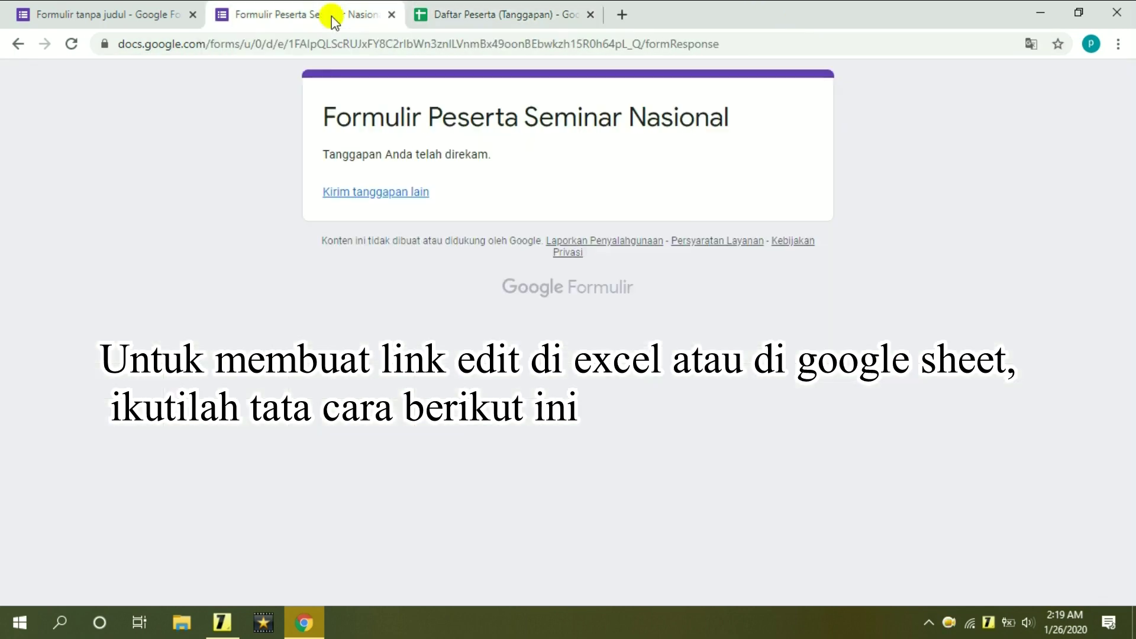
pyautogui.click(390, 15)
pyautogui.click(81, 16)
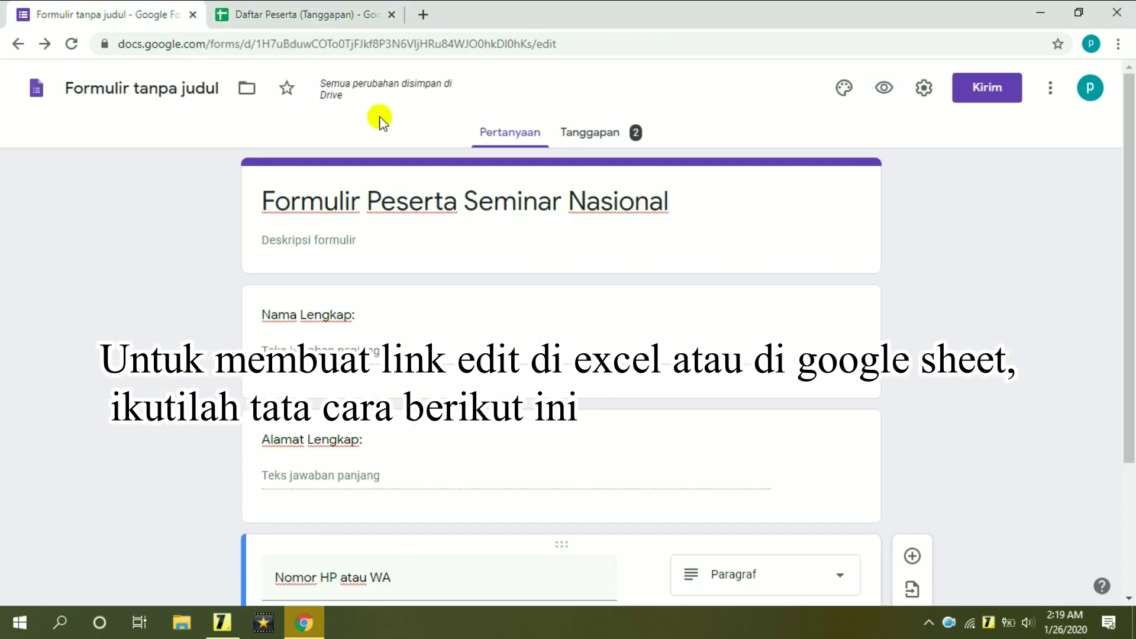
# Turn on 'Edit setelah mengirimkan' in the form's Umum settings and save with Simpan
pyautogui.click(923, 90)
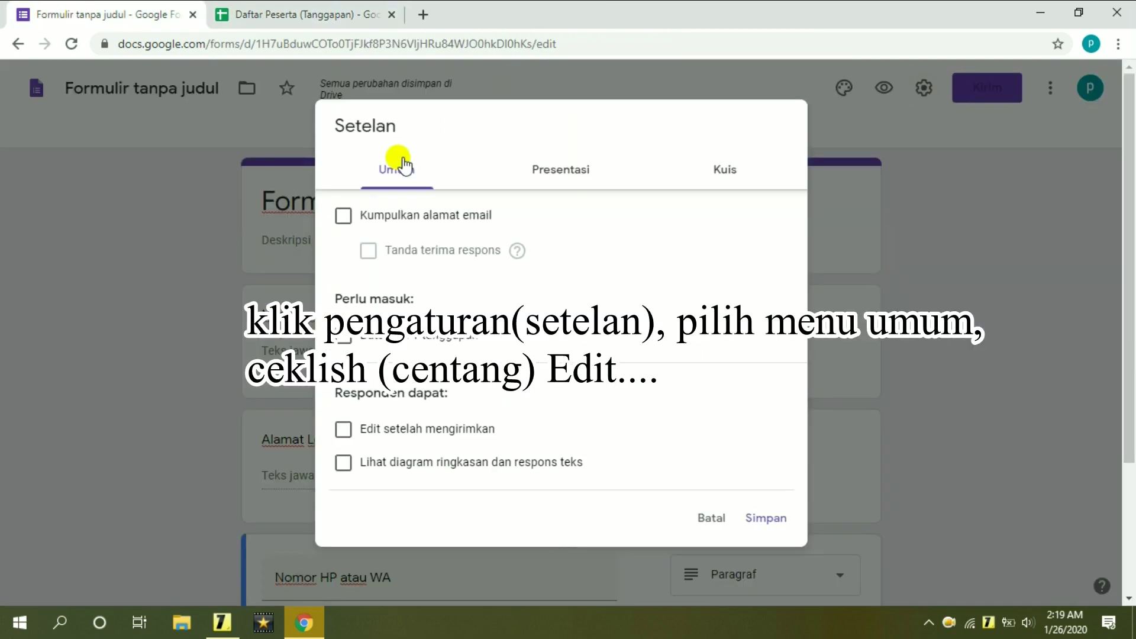
pyautogui.click(381, 168)
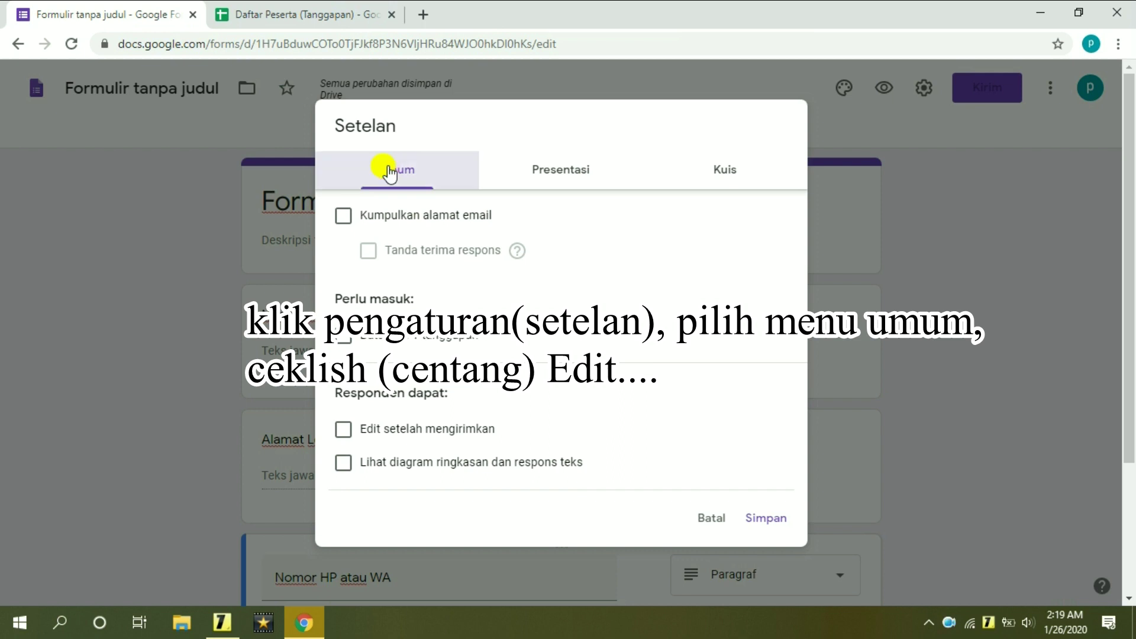
pyautogui.click(343, 430)
pyautogui.click(344, 430)
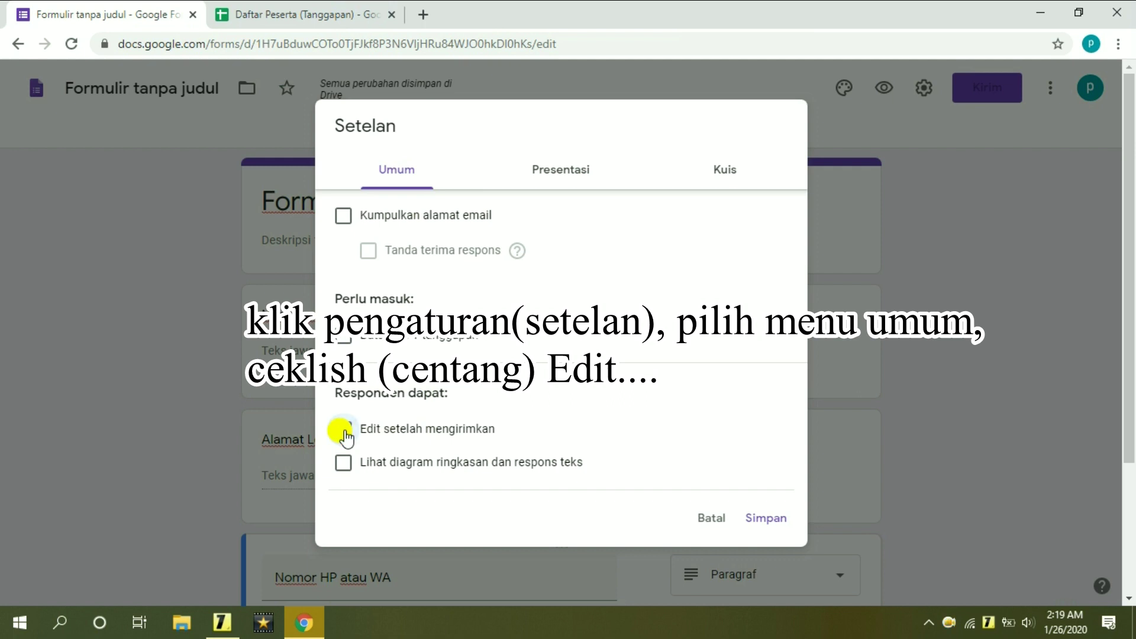
pyautogui.click(348, 432)
pyautogui.click(345, 435)
pyautogui.click(766, 517)
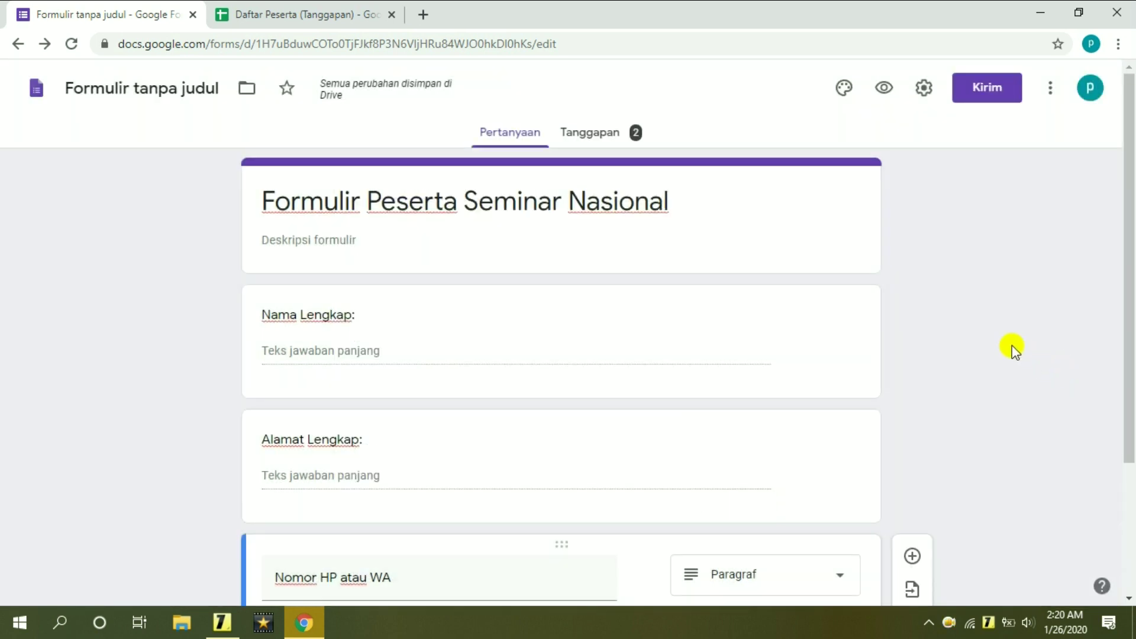
# Minimize Chrome and highlight the note's 'Copas (Copy Paste) tulisan berikut ini:' line
pyautogui.click(1051, 16)
pyautogui.click(827, 300)
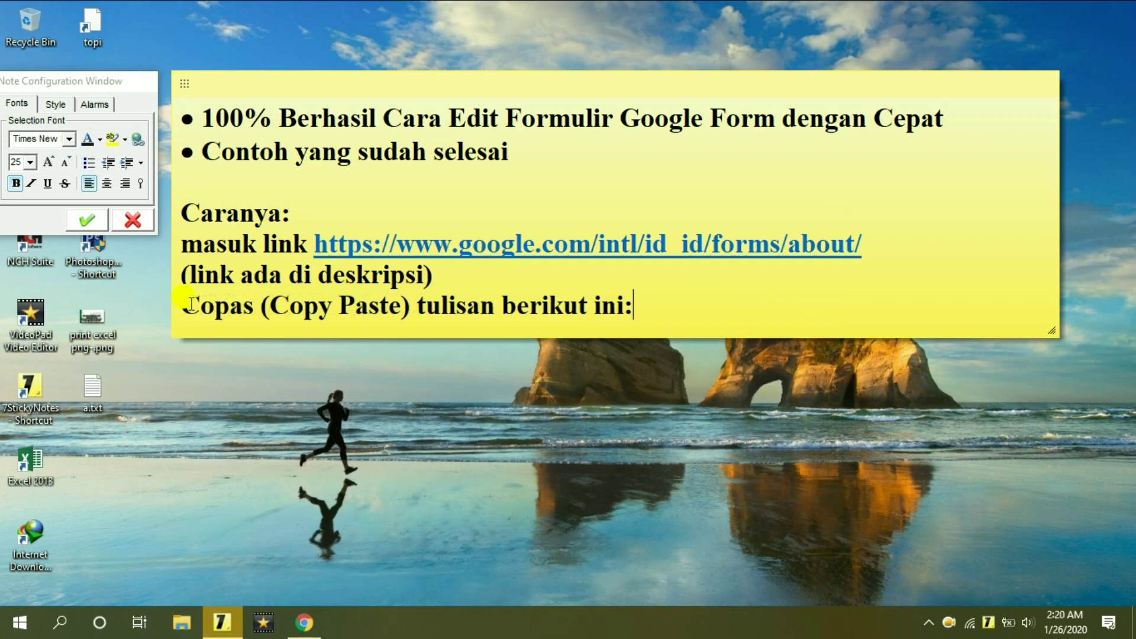
pyautogui.moveTo(183, 307); pyautogui.dragTo(633, 306)
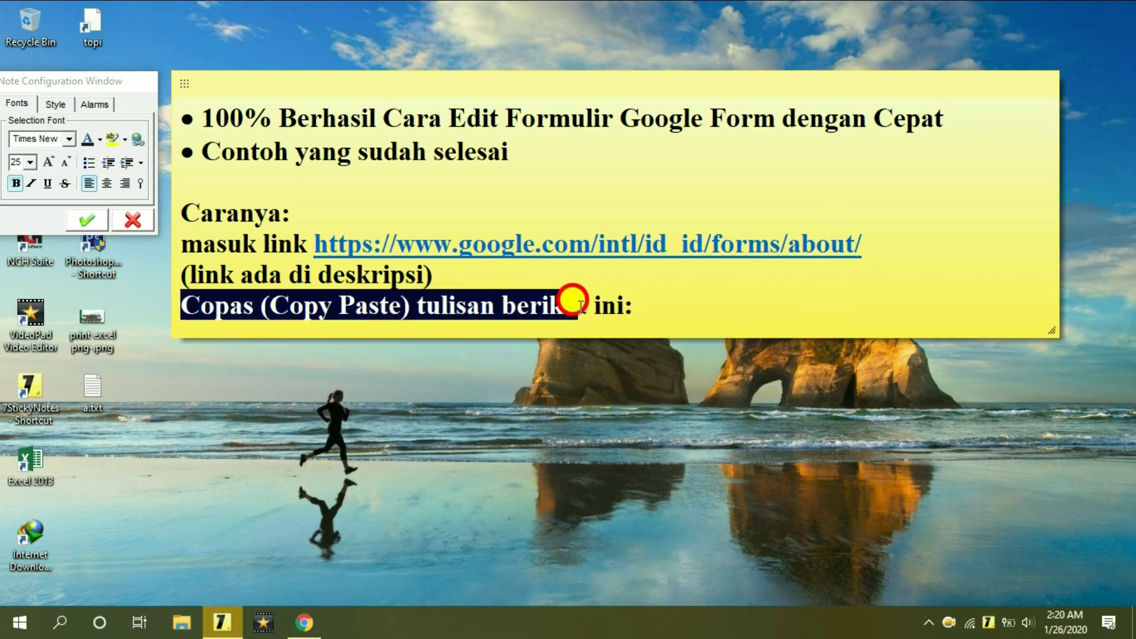
pyautogui.click(651, 306)
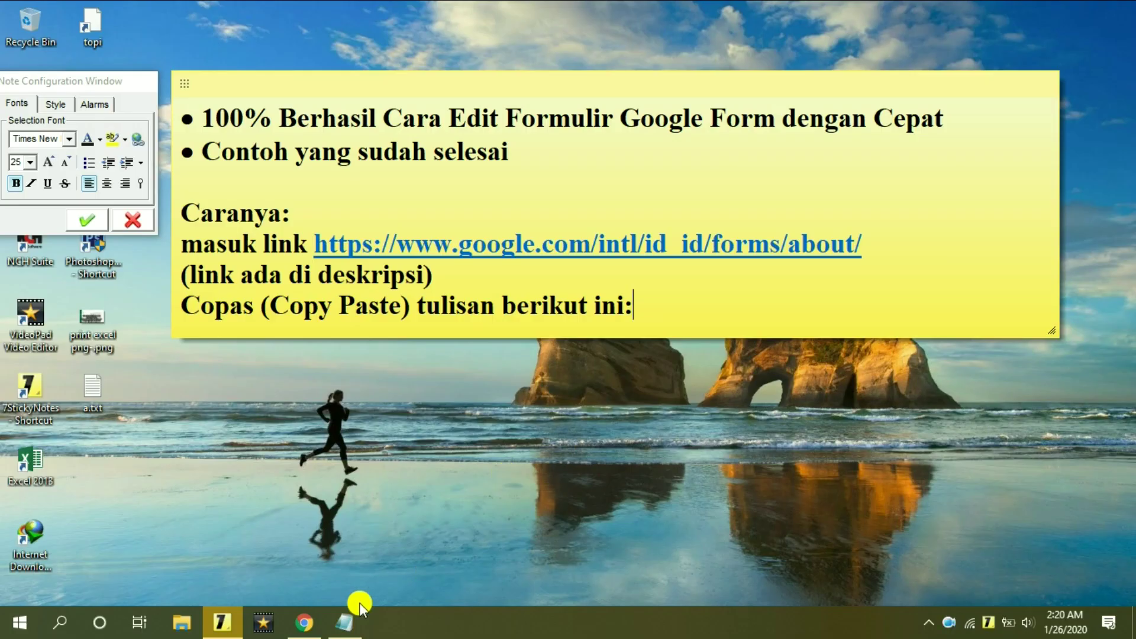
# Copy the entire edit-response-URL script from a.txt in Notepad, then minimize Notepad
pyautogui.click(343, 622)
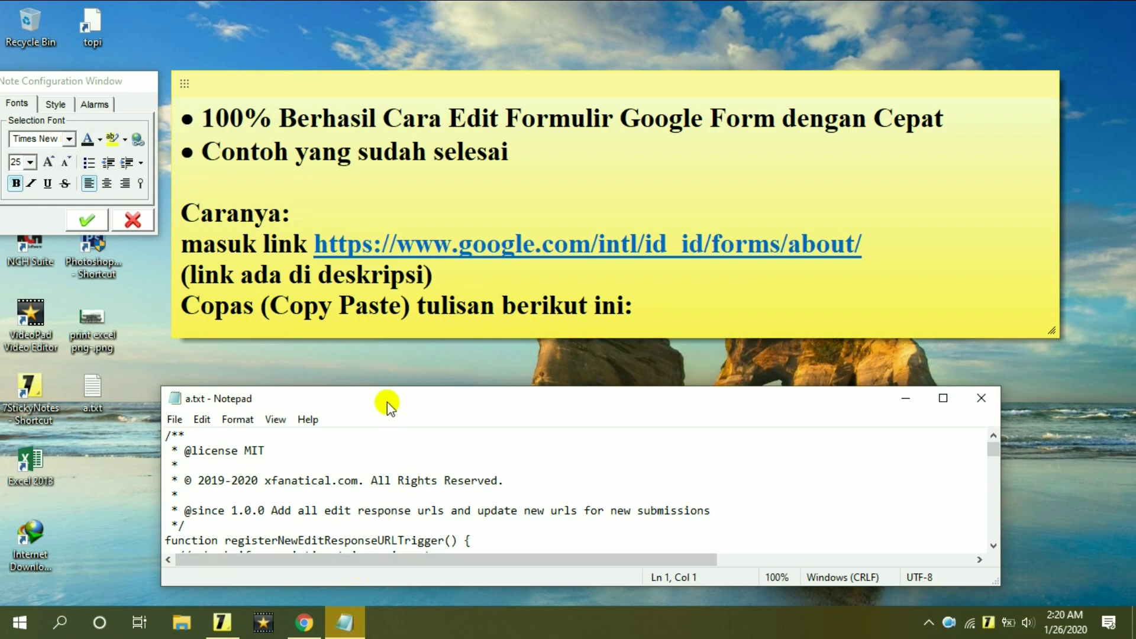
pyautogui.click(943, 397)
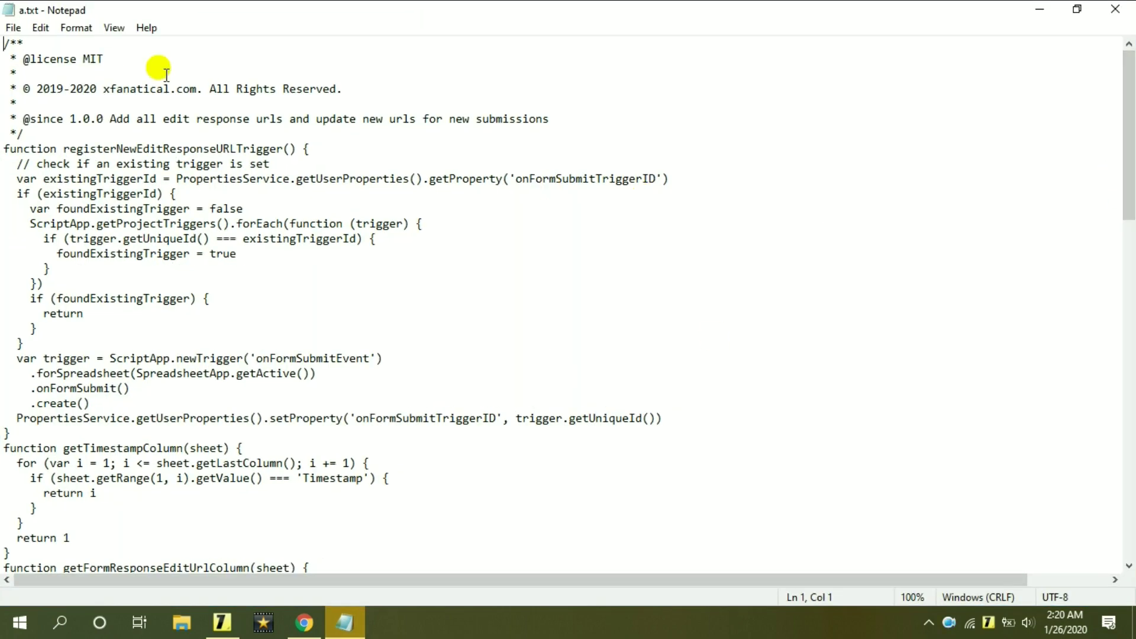
pyautogui.moveTo(5, 43); pyautogui.dragTo(277, 632)
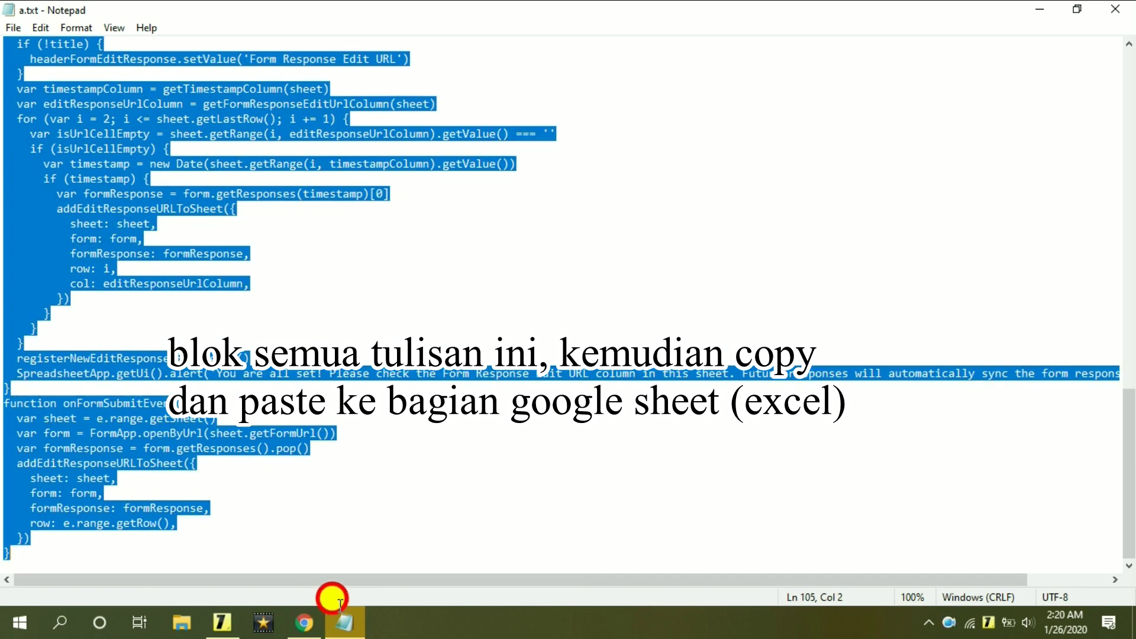
pyautogui.moveTo(269, 626); pyautogui.dragTo(329, 602)
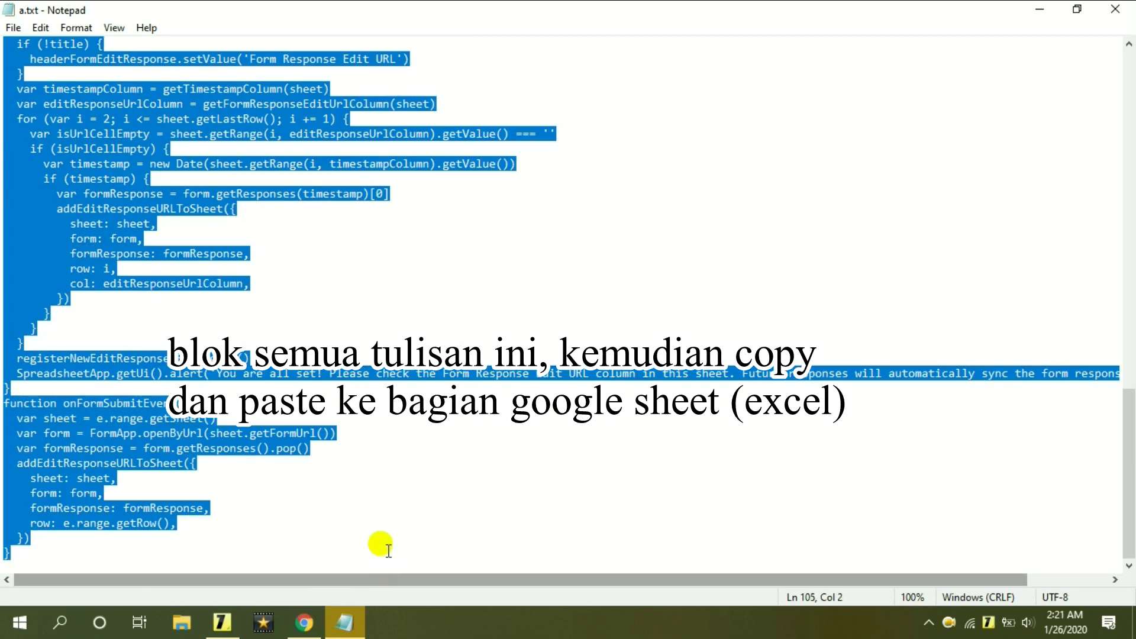
pyautogui.rightClick(107, 419)
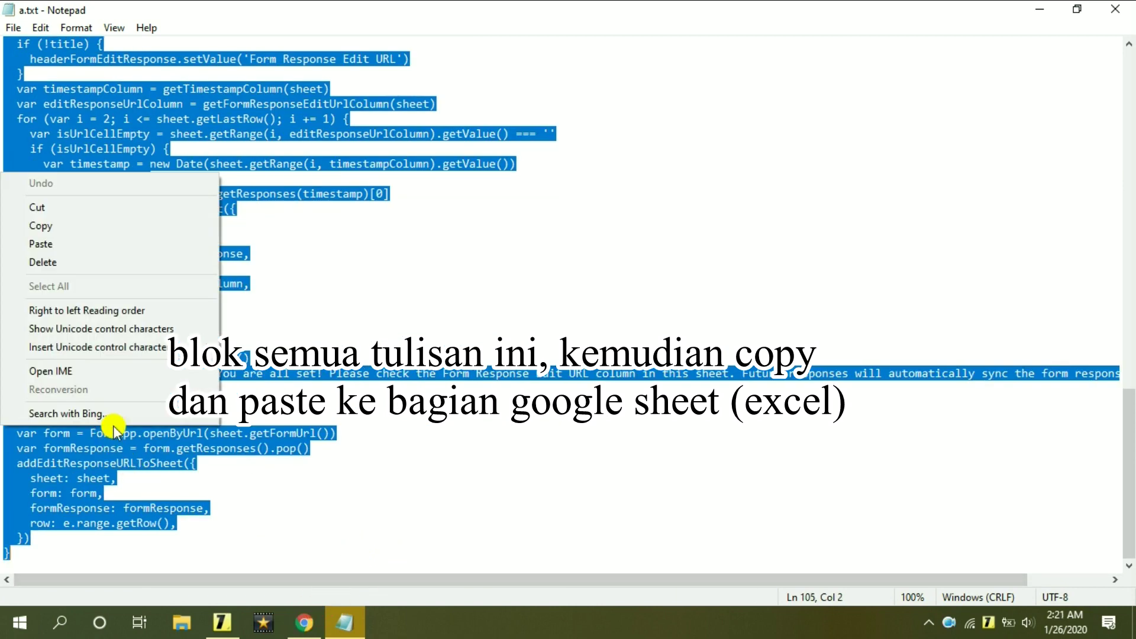
pyautogui.click(79, 227)
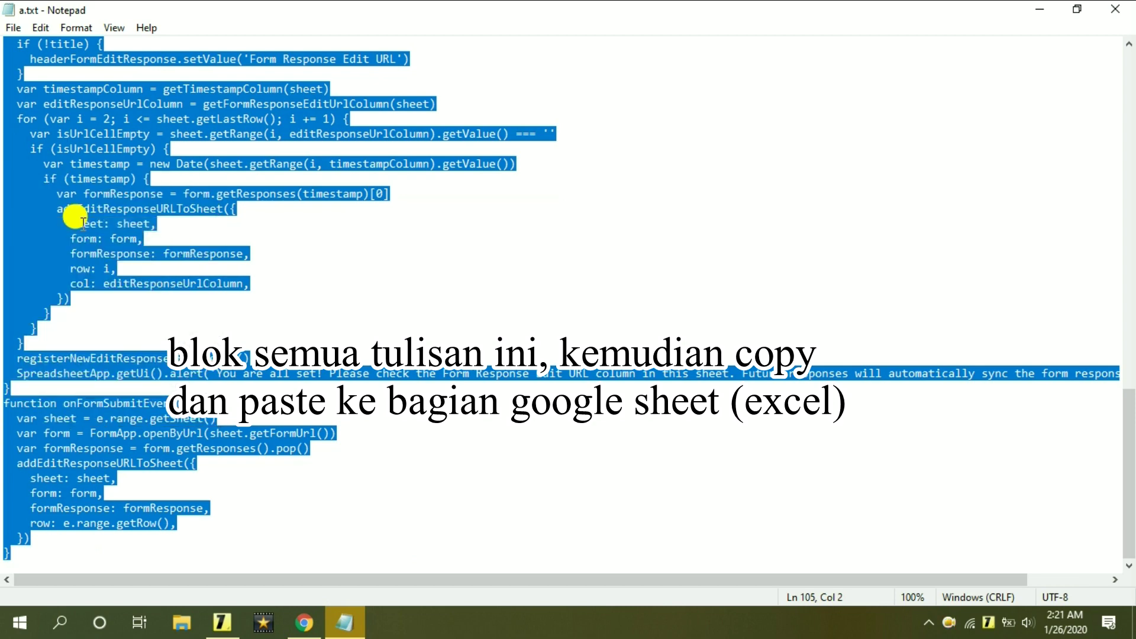
pyautogui.click(1049, 10)
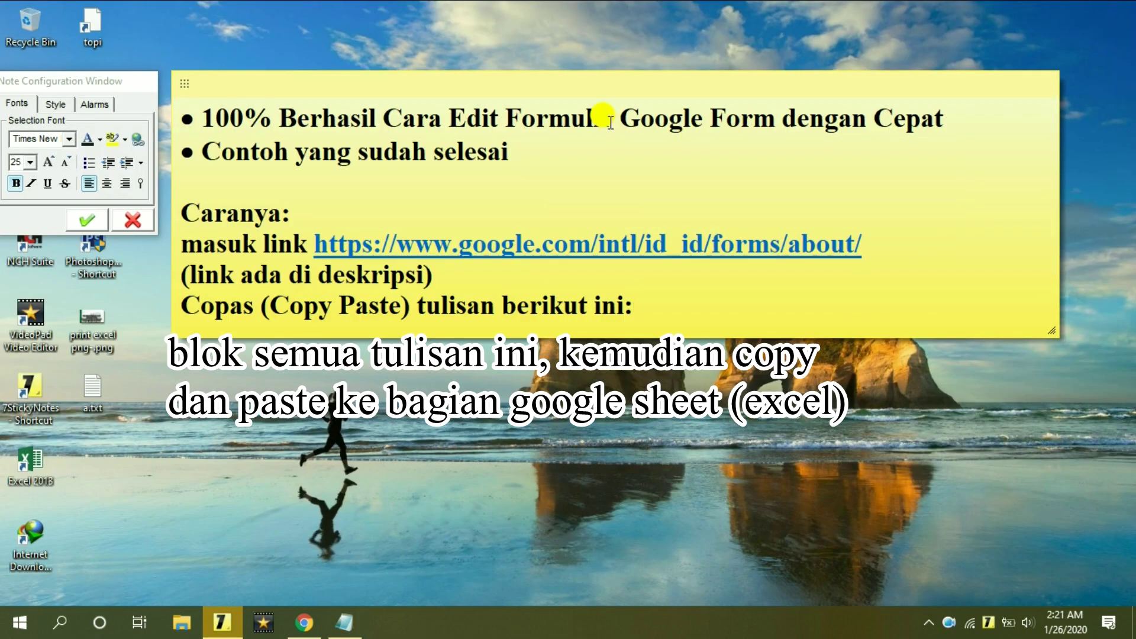
# From the Daftar Peserta spreadsheet, open Alat > Editor skrip to create a new Apps Script project
pyautogui.click(296, 625)
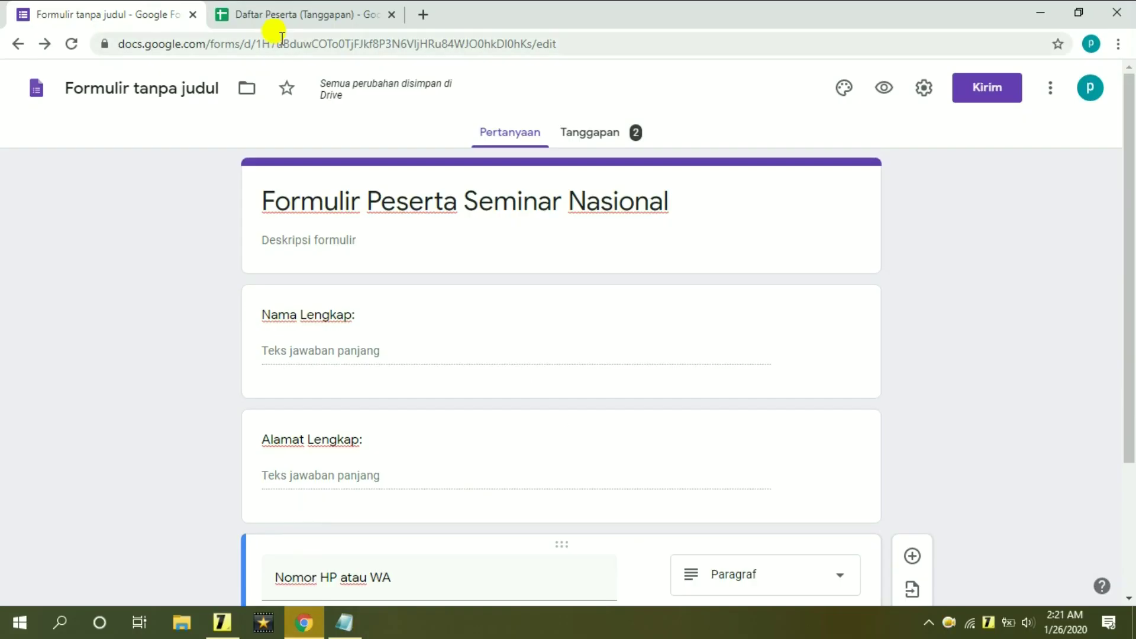
pyautogui.click(288, 8)
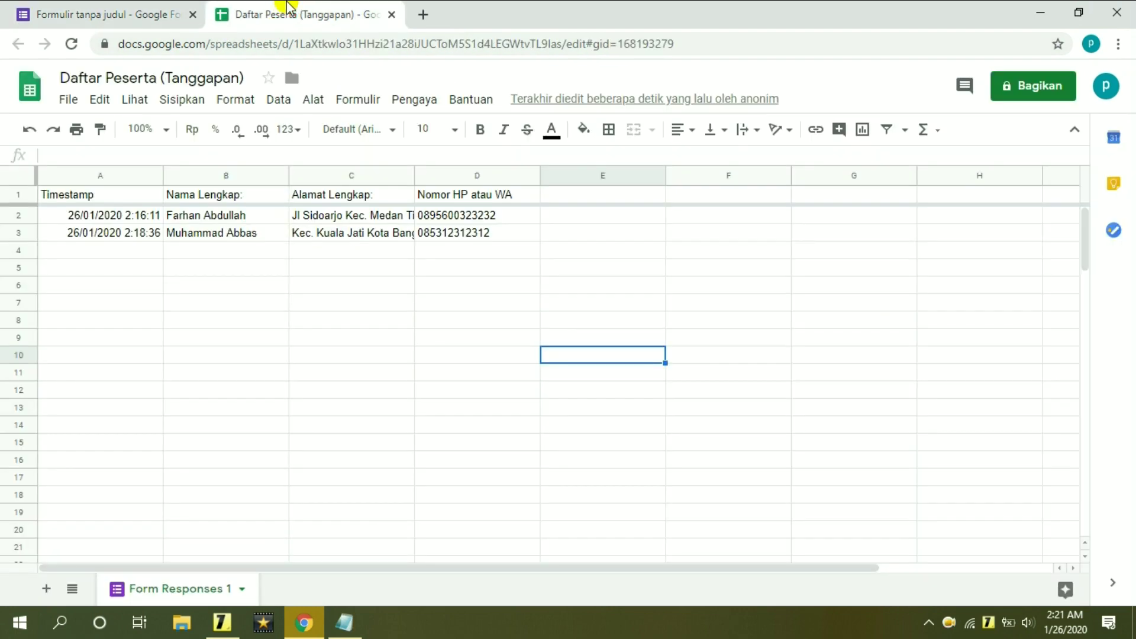
pyautogui.click(86, 12)
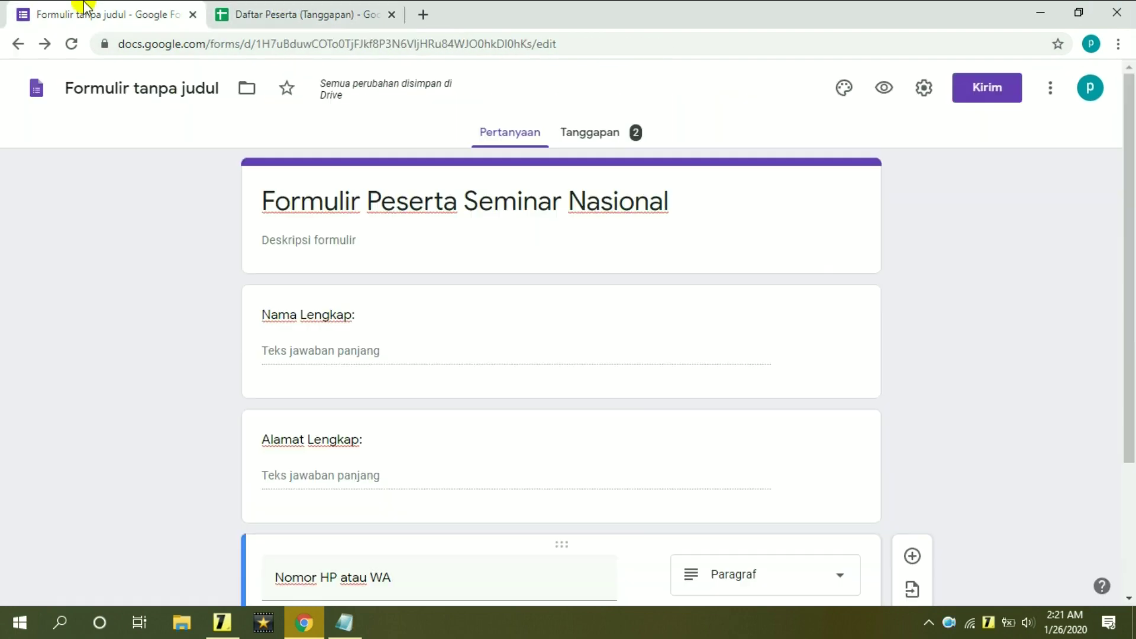
pyautogui.click(328, 11)
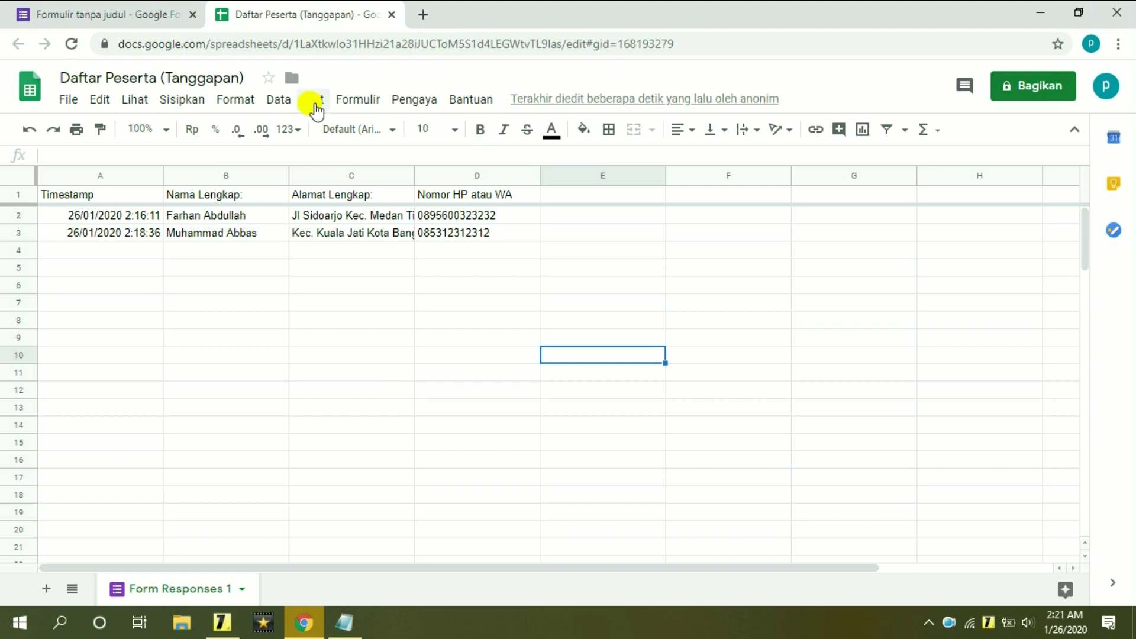
pyautogui.click(314, 102)
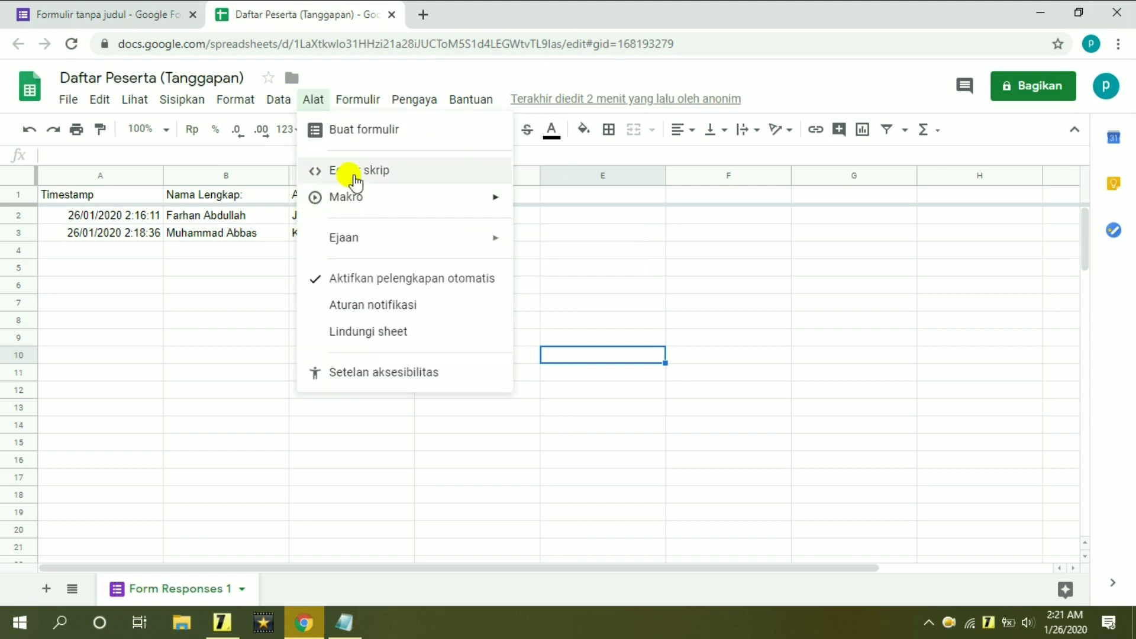
pyautogui.click(437, 174)
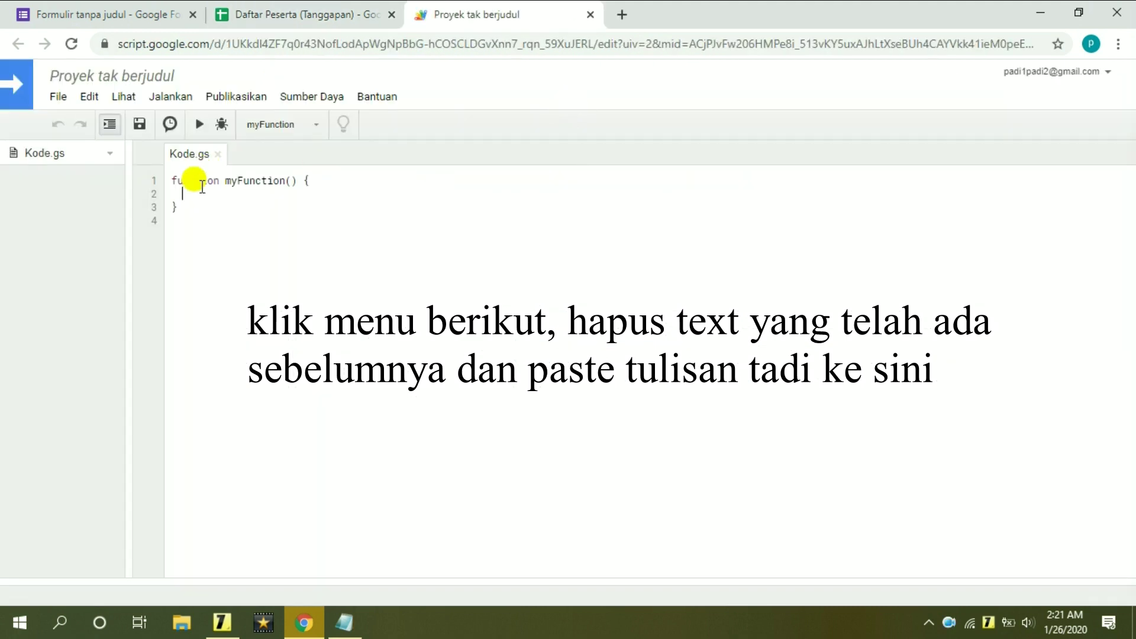
# Delete the default myFunction code in Kode.gs
pyautogui.click(235, 203)
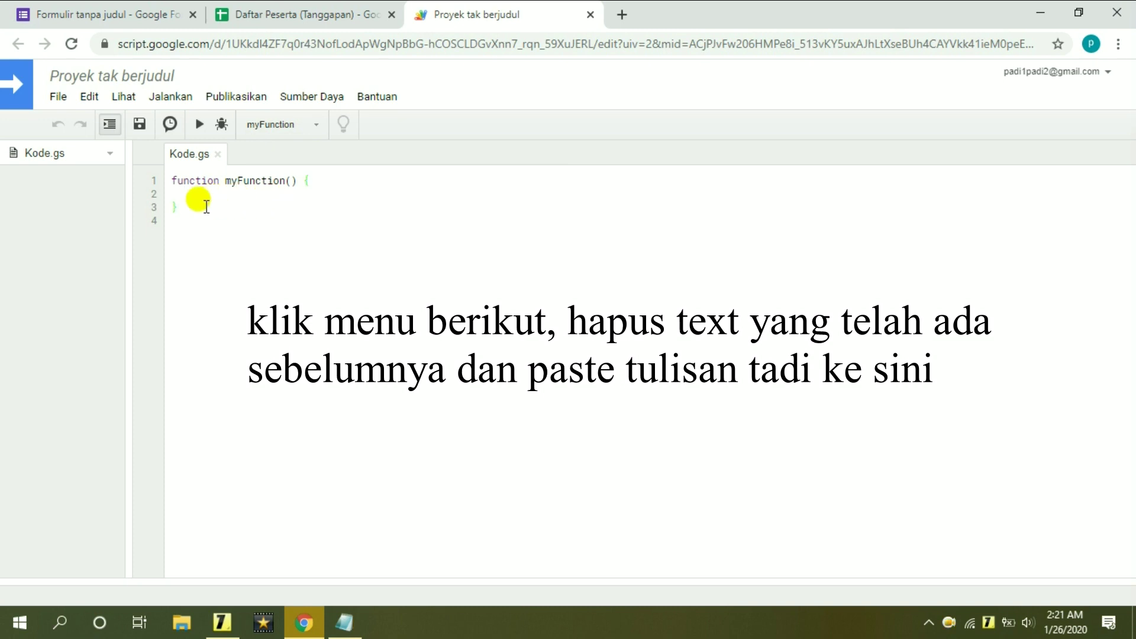
pyautogui.moveTo(212, 199); pyautogui.dragTo(153, 172)
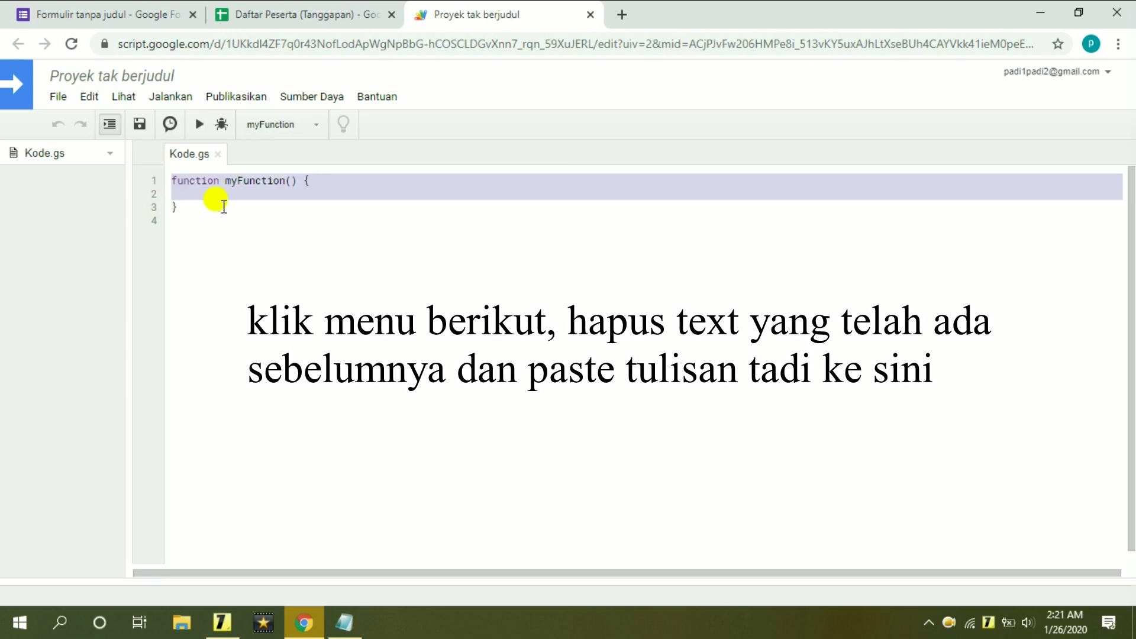
pyautogui.press('Delete')
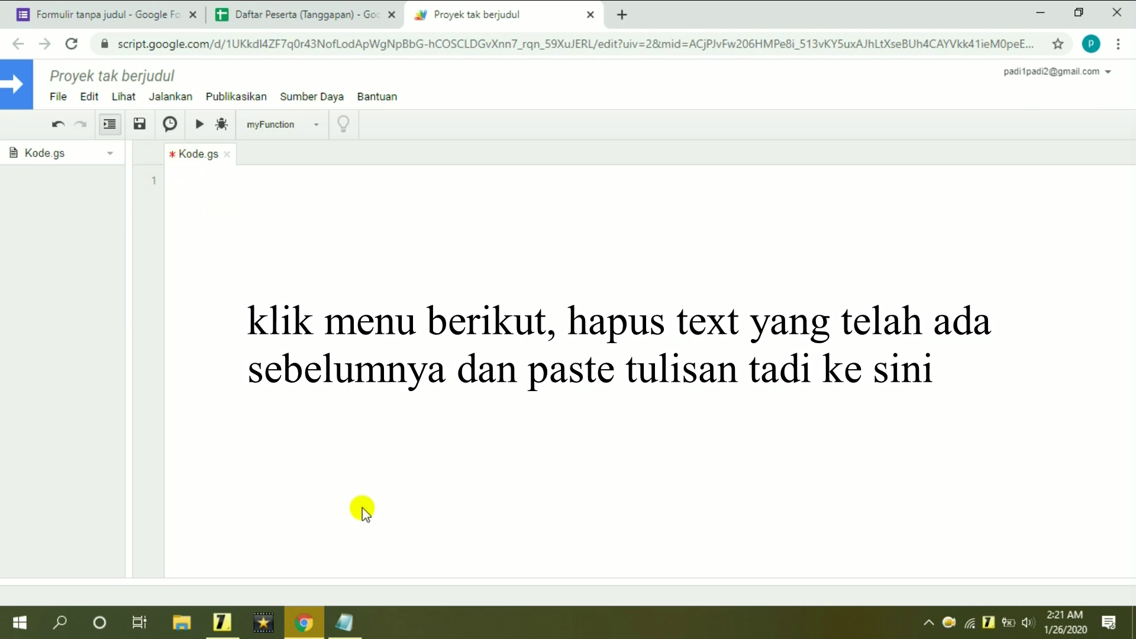
# Copy the script from the Notepad file and paste it into the empty Kode.gs editor
pyautogui.click(348, 628)
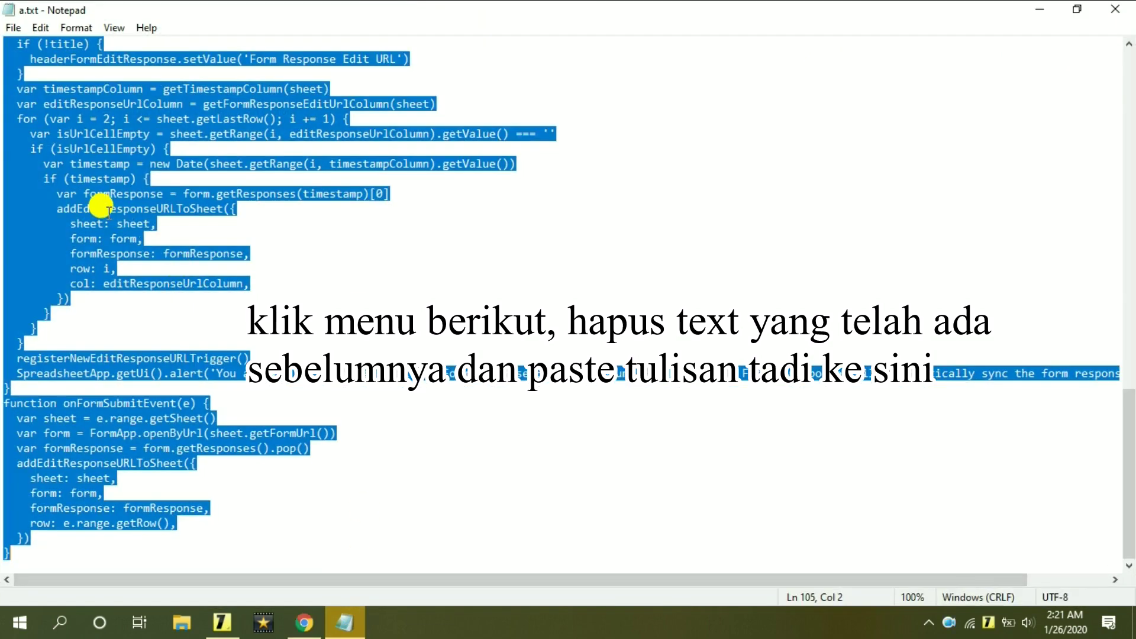
pyautogui.rightClick(109, 214)
pyautogui.click(53, 266)
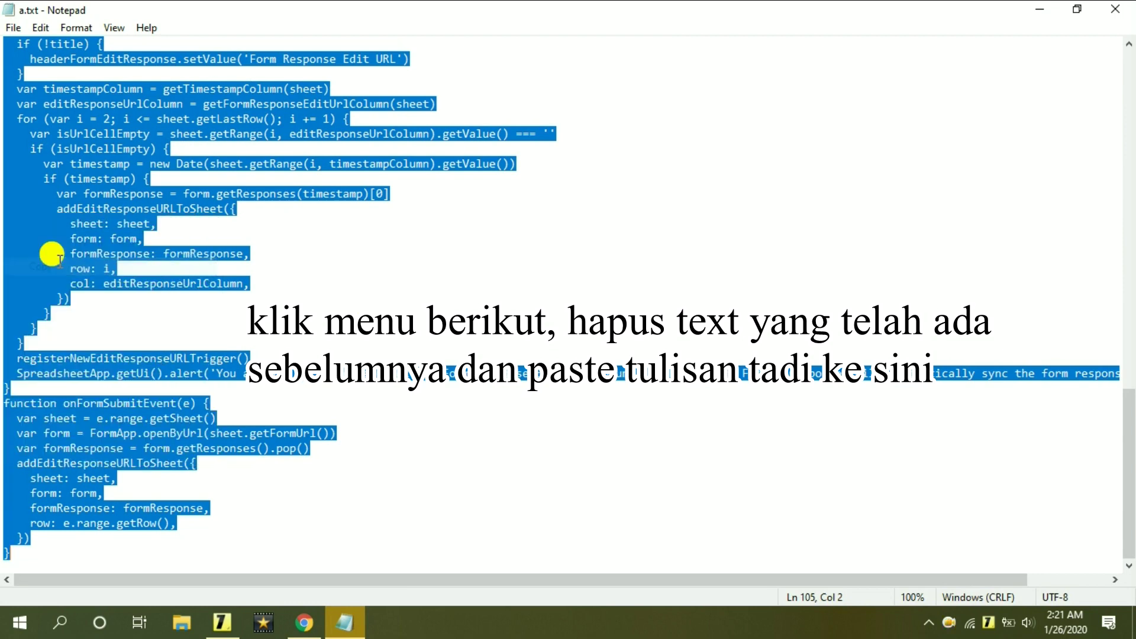
pyautogui.click(1037, 11)
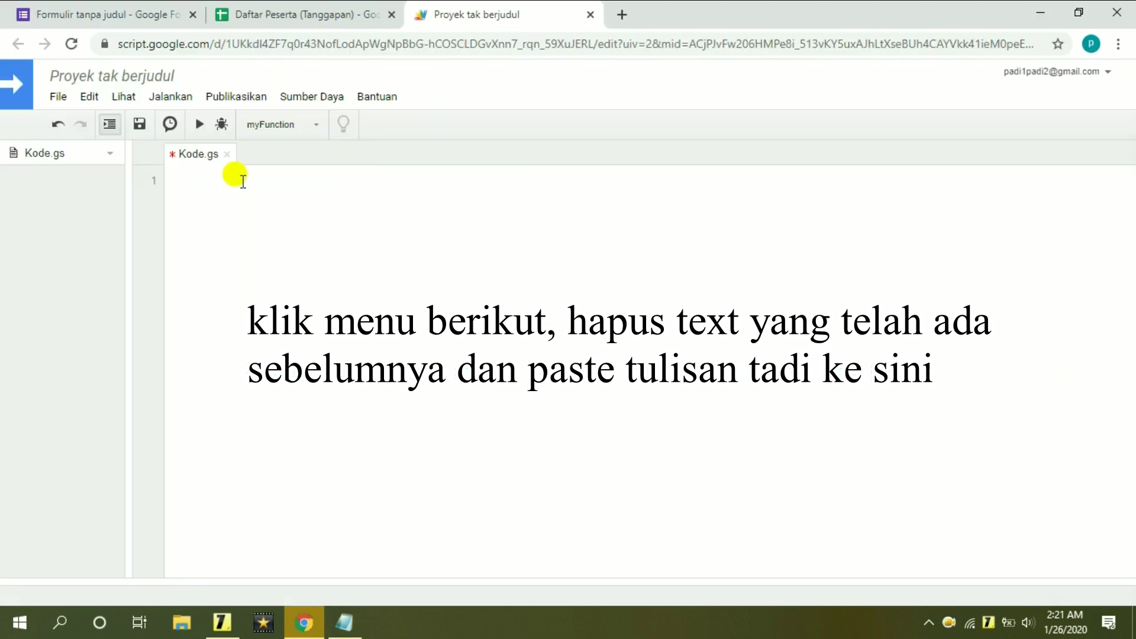
pyautogui.rightClick(235, 180)
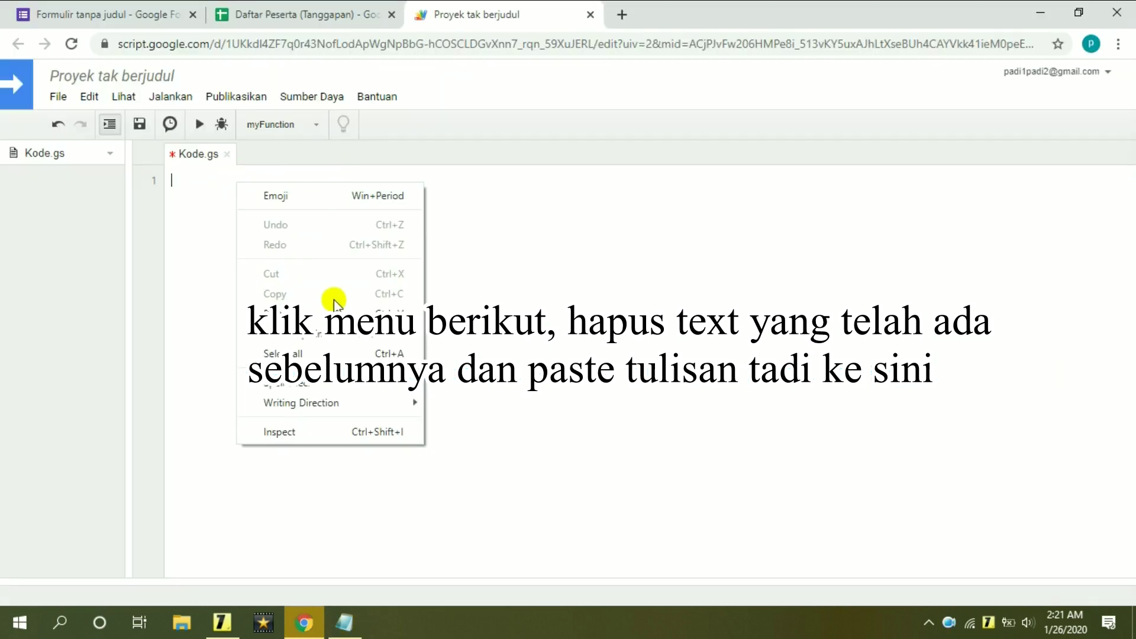
pyautogui.click(287, 311)
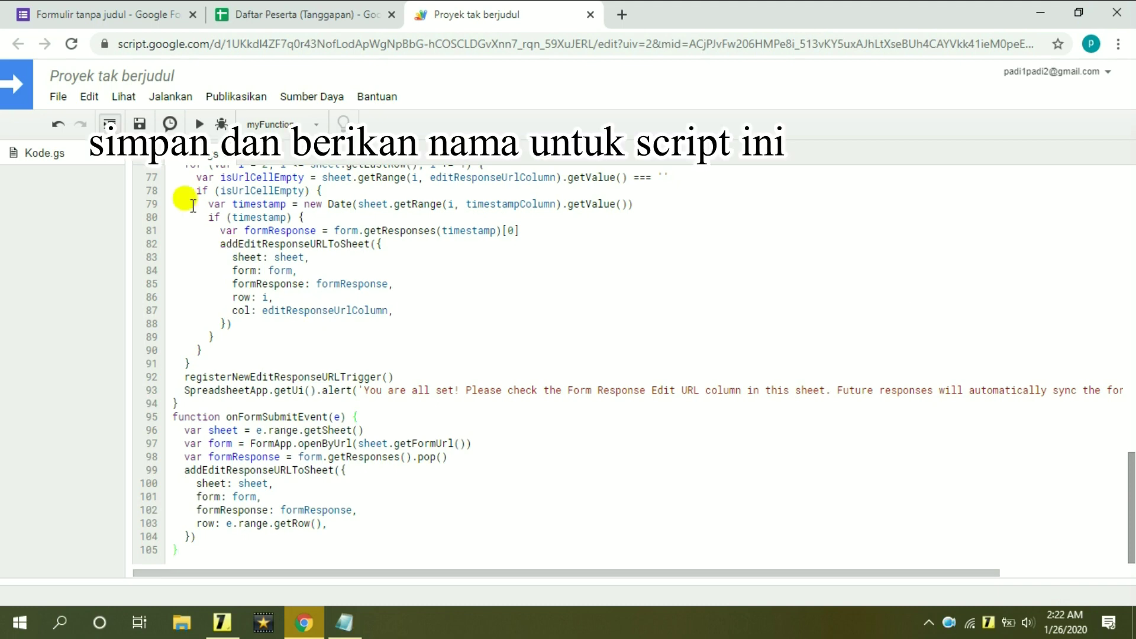
# Save the script project as Coding_Edit_Form and go back to the Daftar Peserta spreadsheet
pyautogui.click(142, 125)
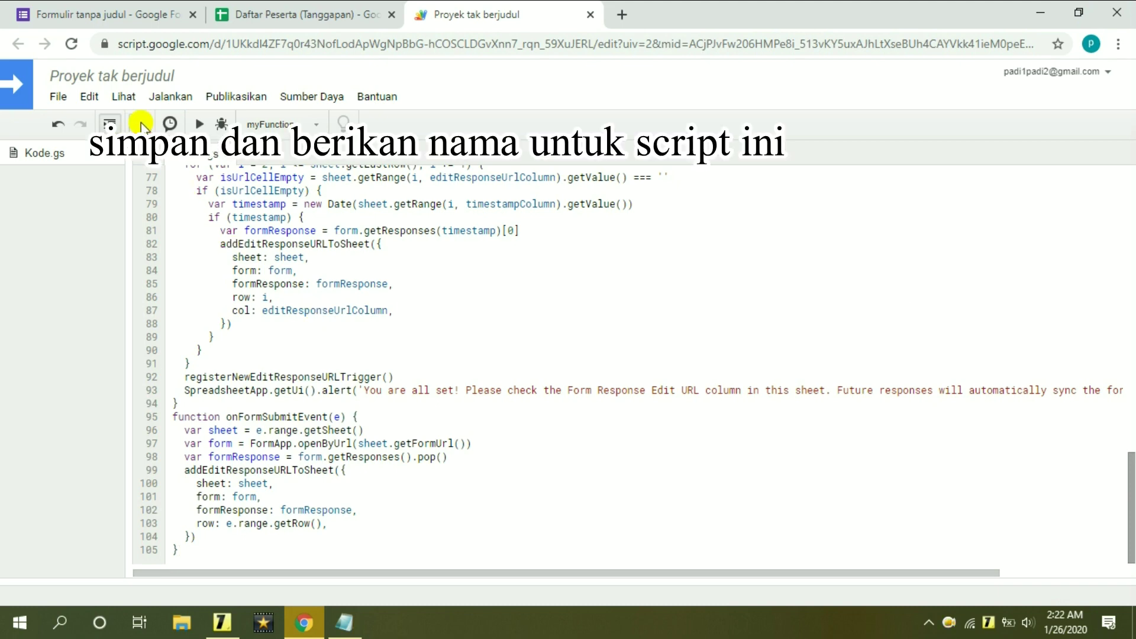
pyautogui.click(672, 329)
pyautogui.moveTo(672, 329); pyautogui.dragTo(541, 330)
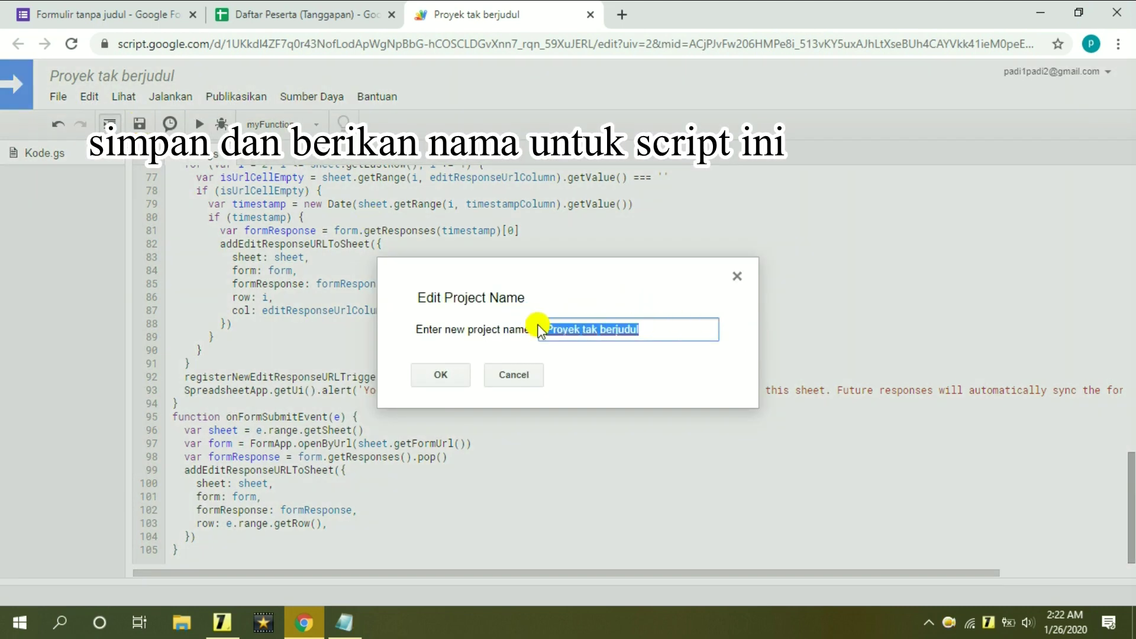
pyautogui.write('Coding_Edit_For')
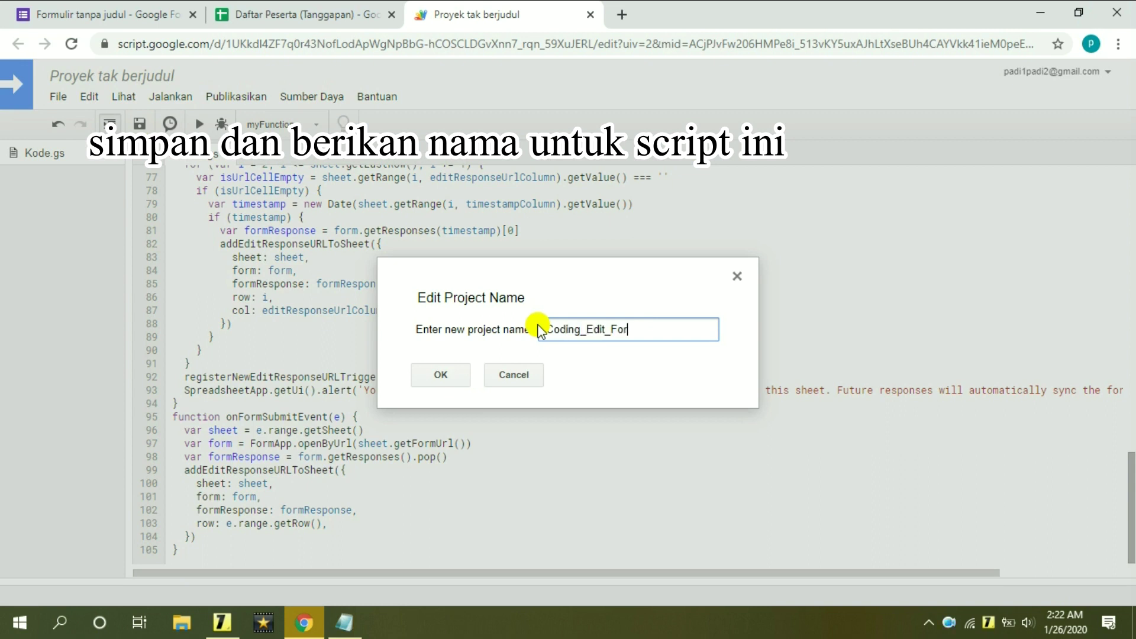
pyautogui.write('m')
pyautogui.moveTo(643, 325); pyautogui.dragTo(533, 327)
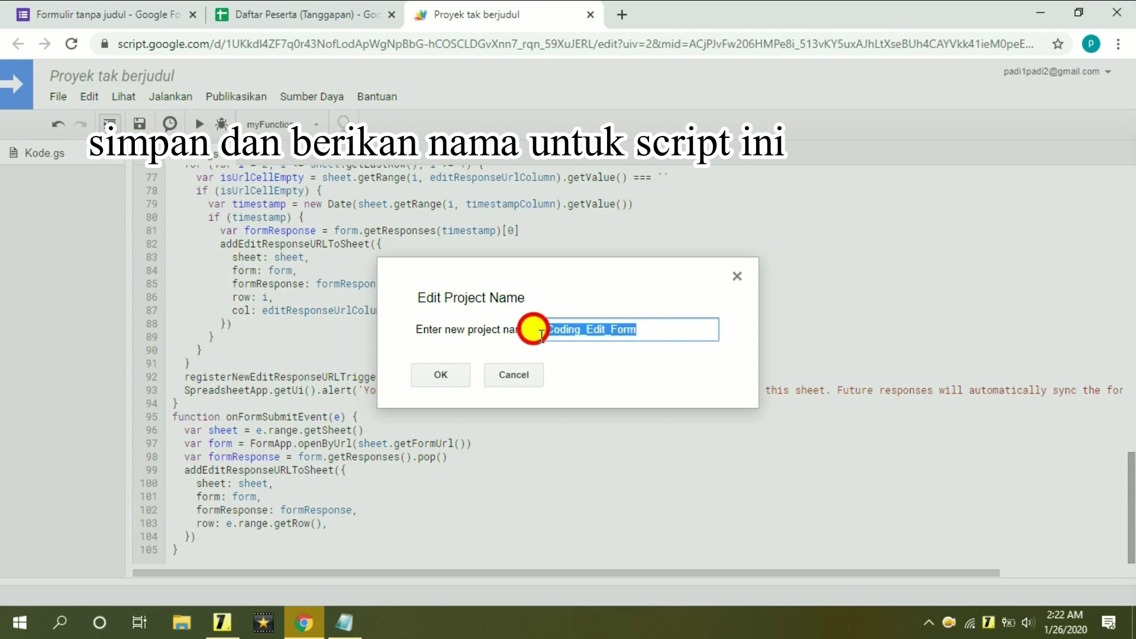
pyautogui.click(665, 326)
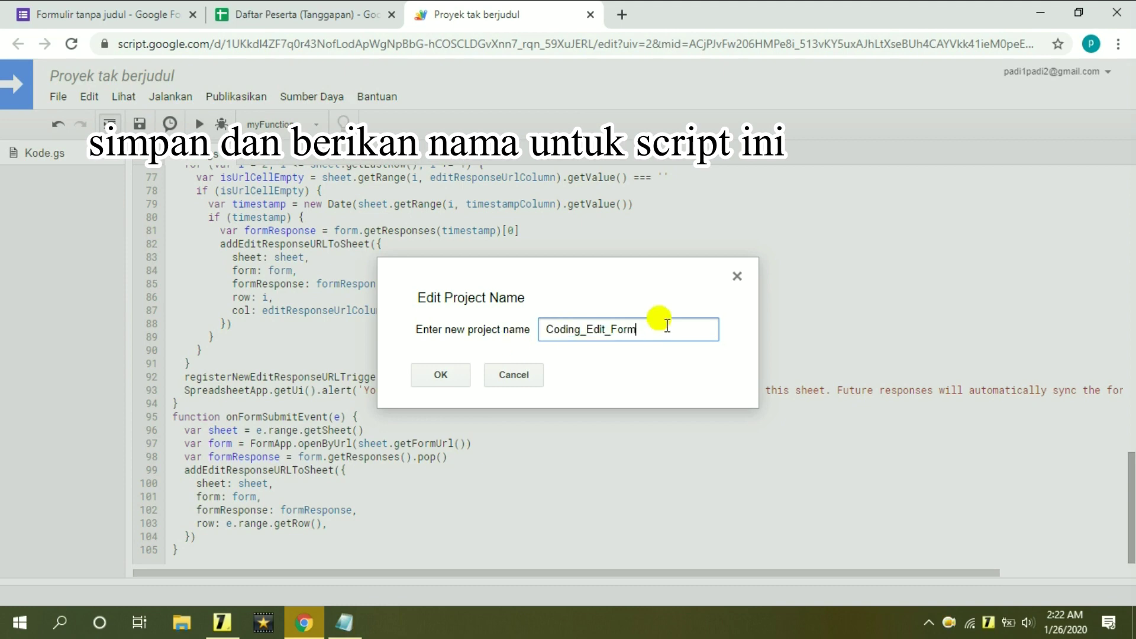
pyautogui.click(466, 379)
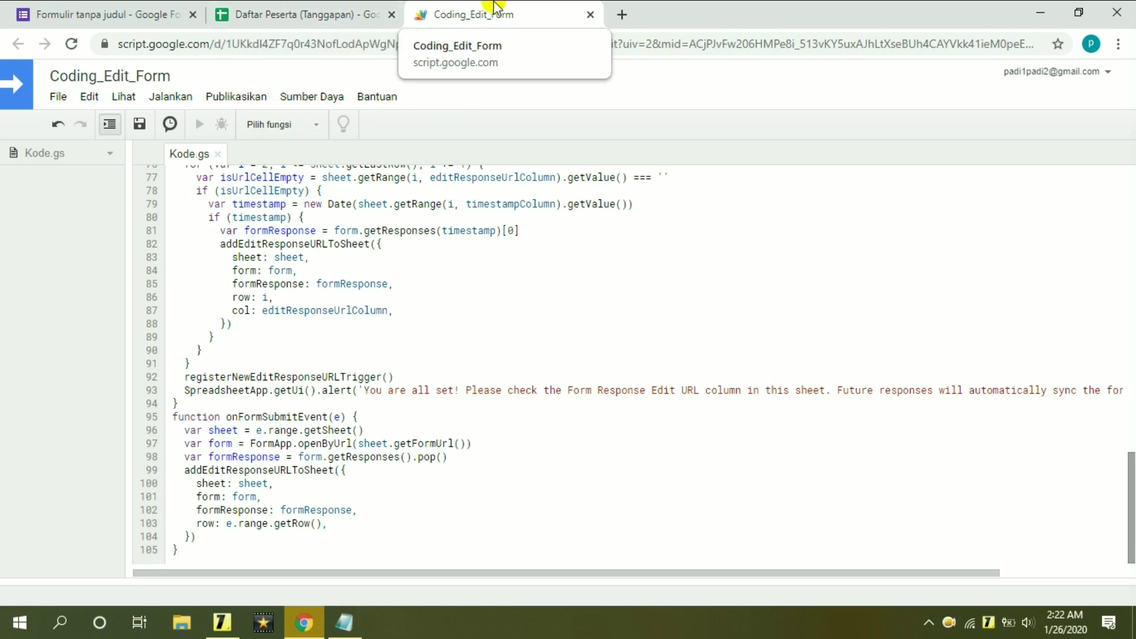
pyautogui.click(335, 7)
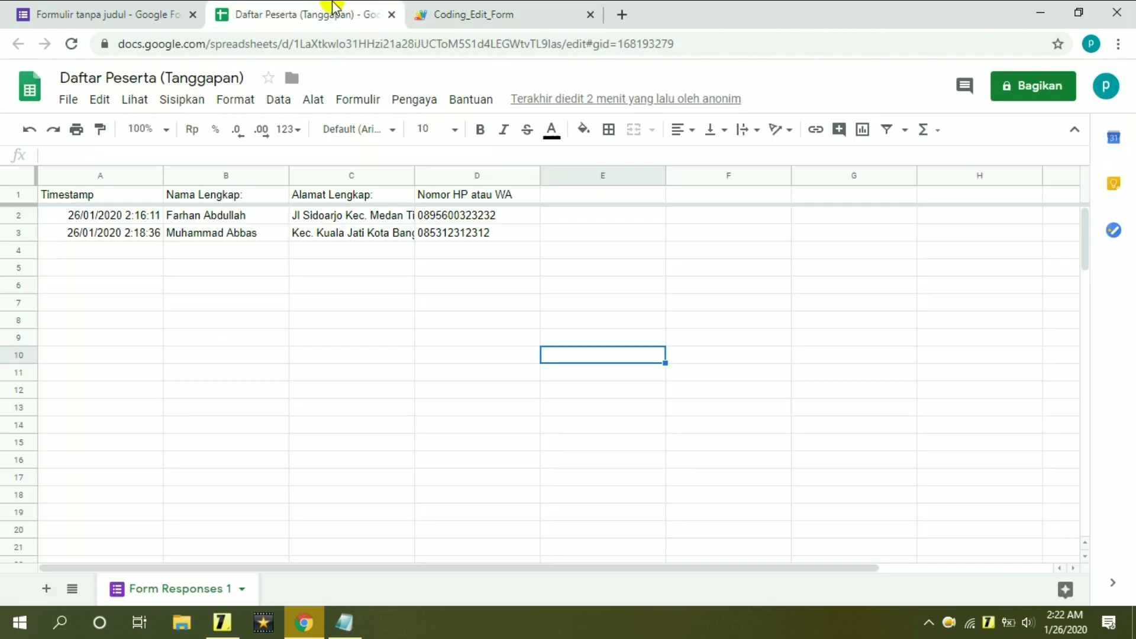
# Reload the Daftar Peserta spreadsheet so the script's custom Forms menu appears
pyautogui.click(489, 269)
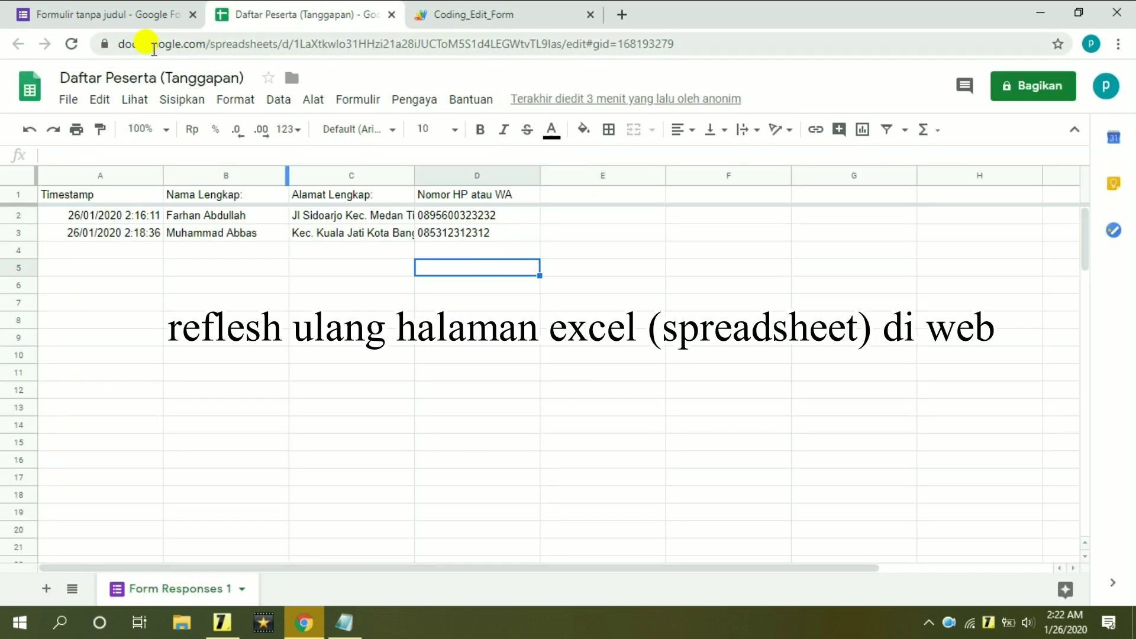
pyautogui.click(78, 47)
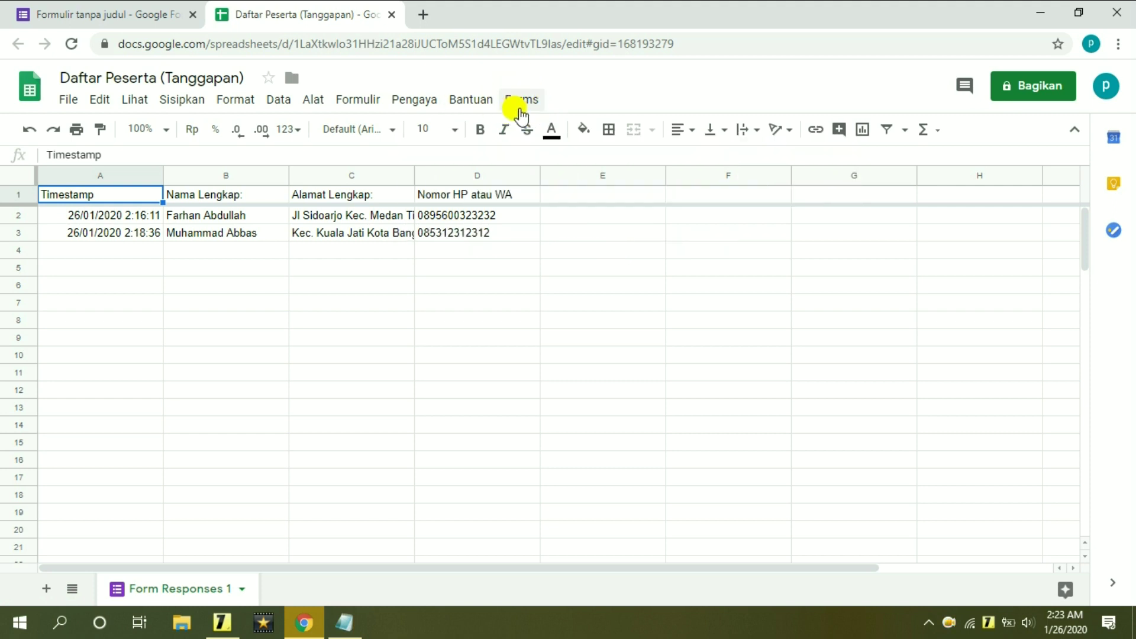
# Run Forms > Add Form Edit Response URL, continue, and choose the Google account to authorize
pyautogui.click(527, 101)
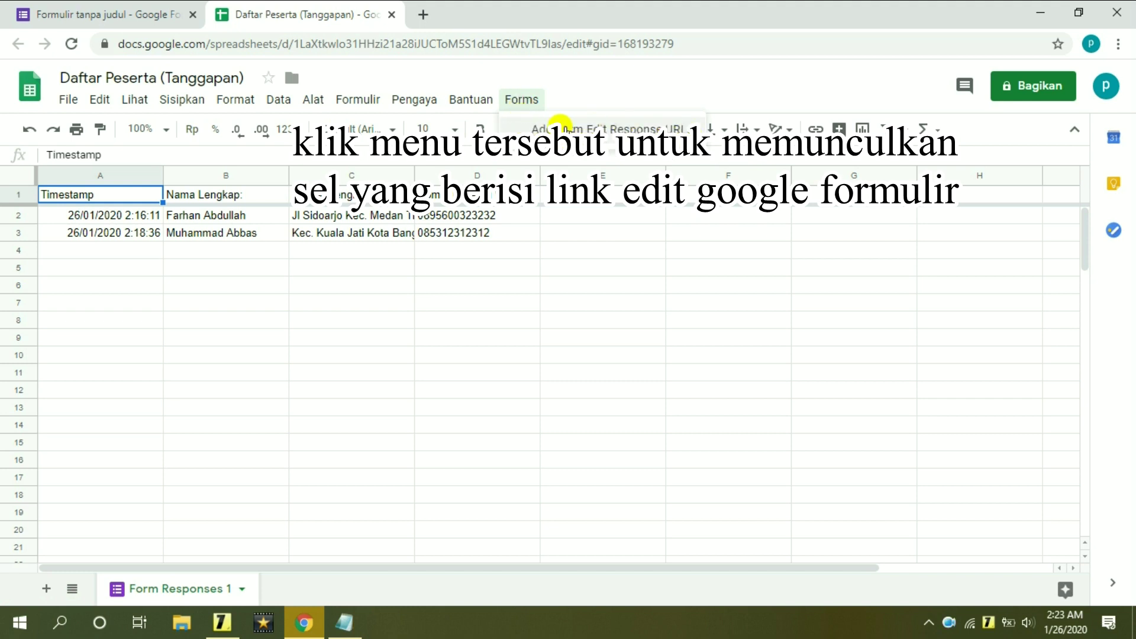
pyautogui.click(555, 126)
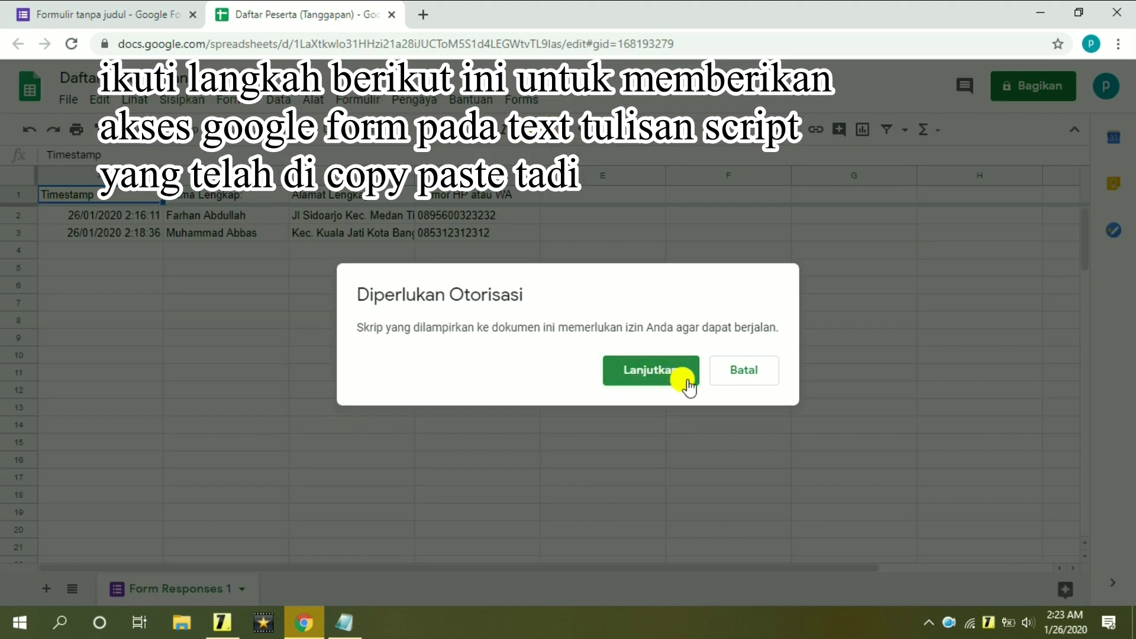
pyautogui.click(687, 384)
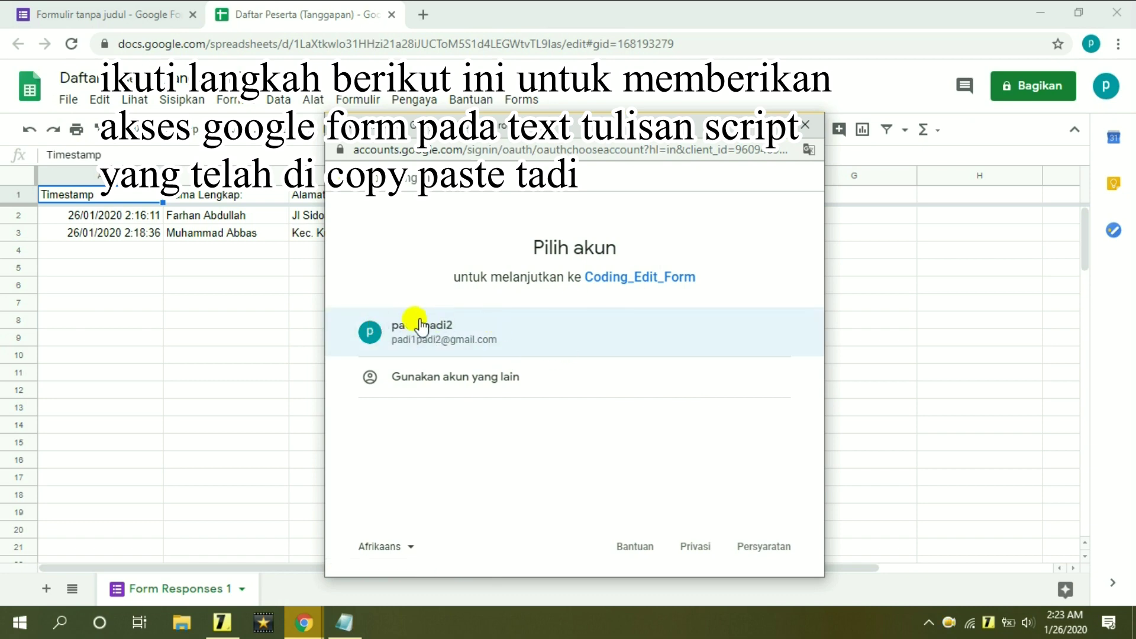
pyautogui.click(335, 334)
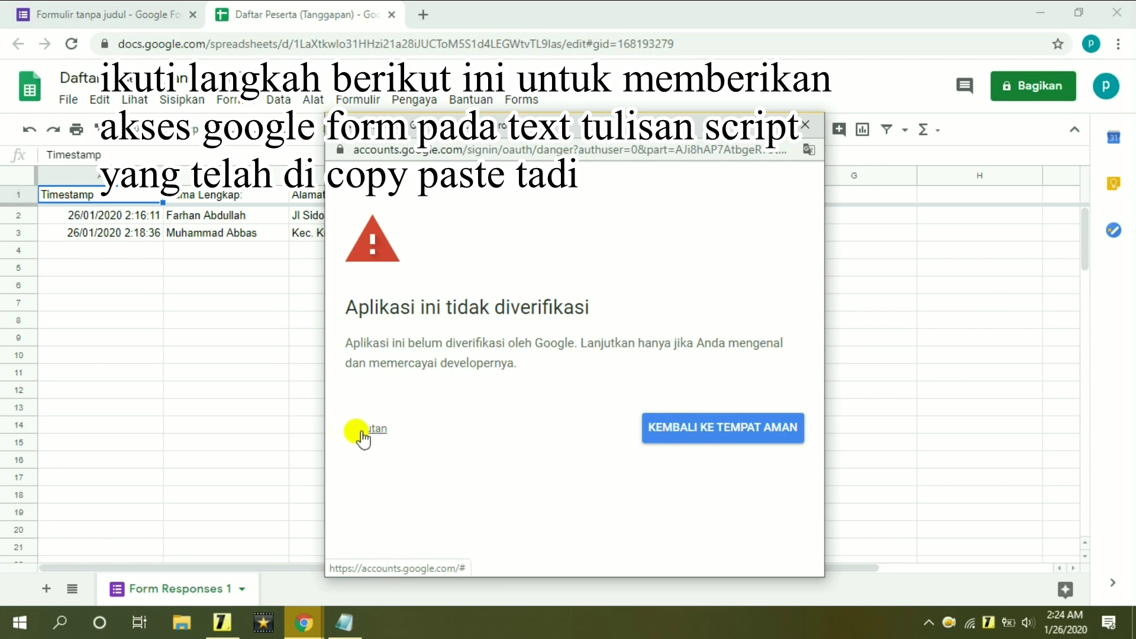
# Proceed past the unverified-app warning to Coding_Edit_Form and grant it access with Izinkan
pyautogui.click(362, 435)
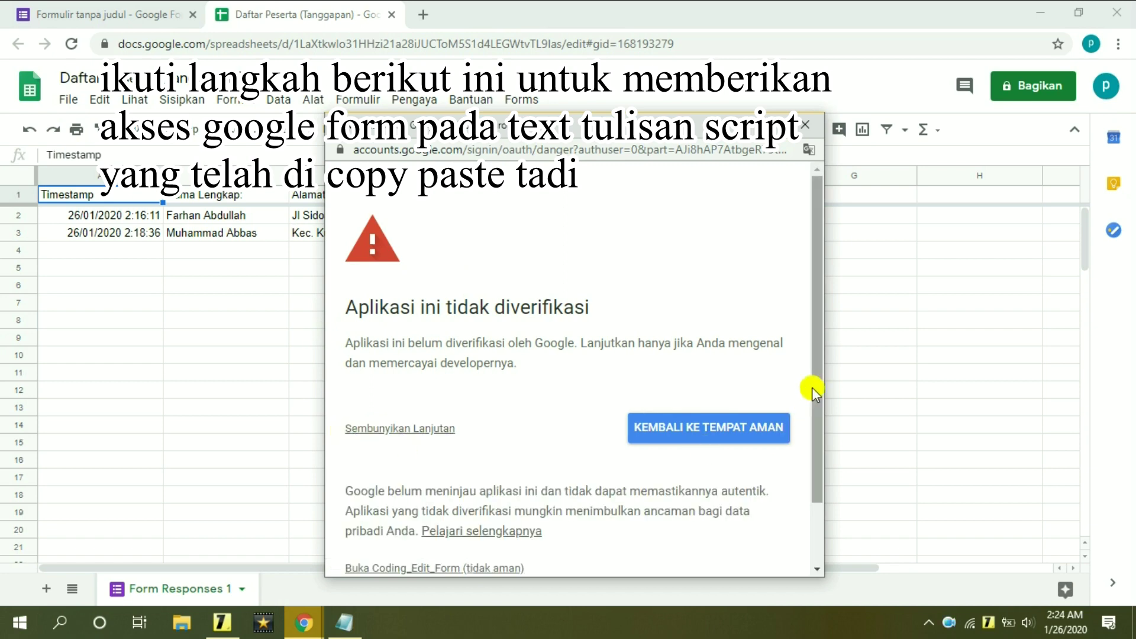
pyautogui.moveTo(815, 391); pyautogui.dragTo(807, 464)
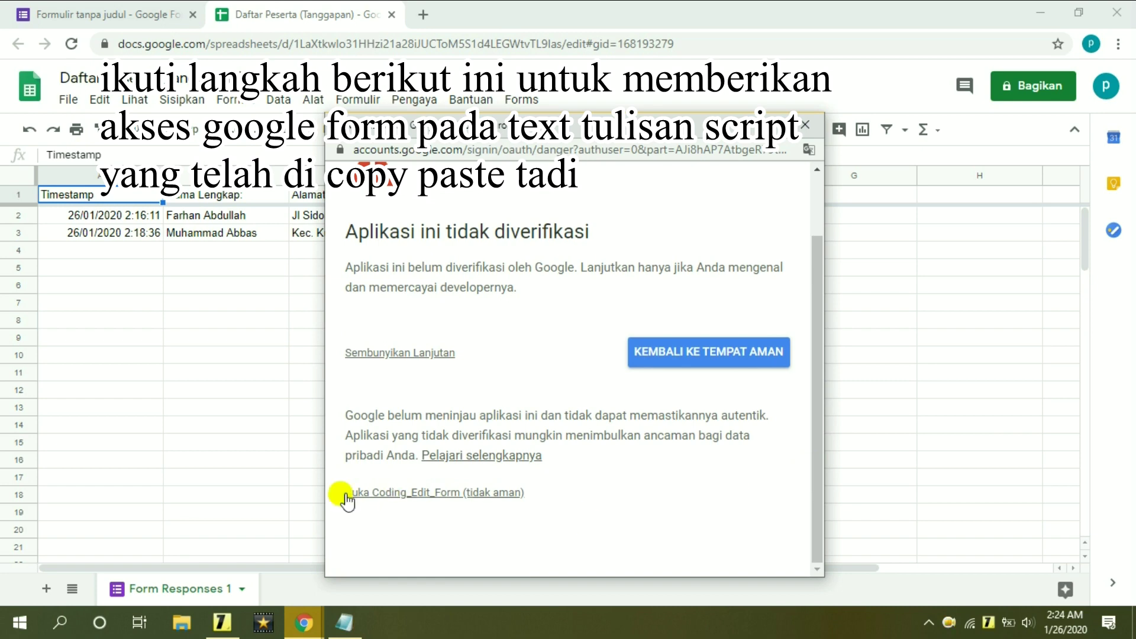
pyautogui.click(533, 496)
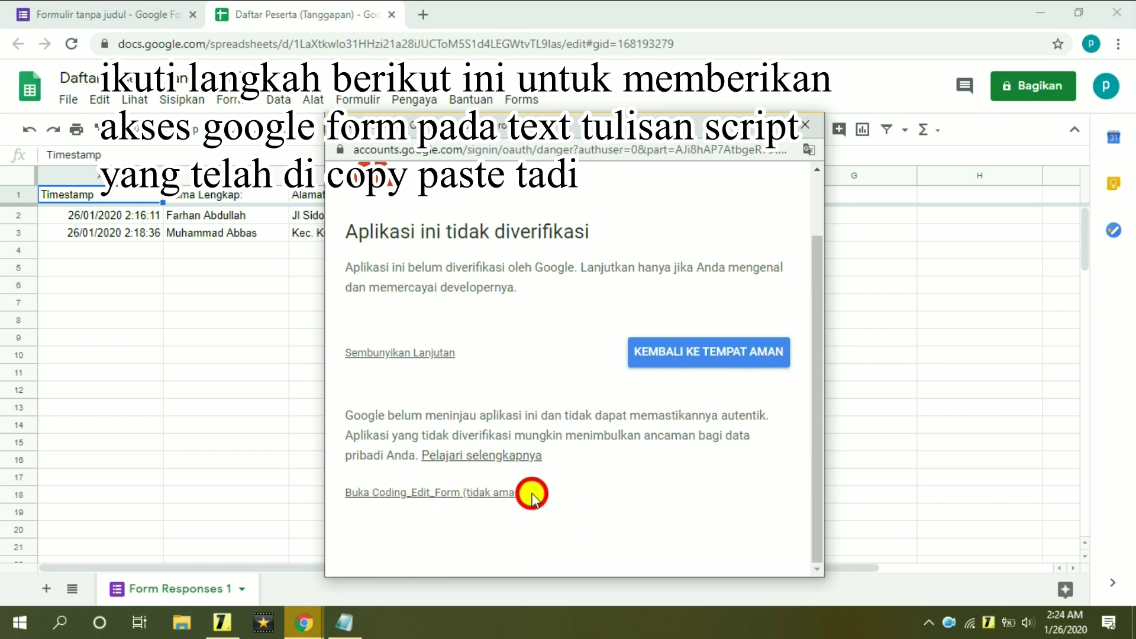
pyautogui.moveTo(532, 496); pyautogui.dragTo(331, 492)
pyautogui.click(385, 510)
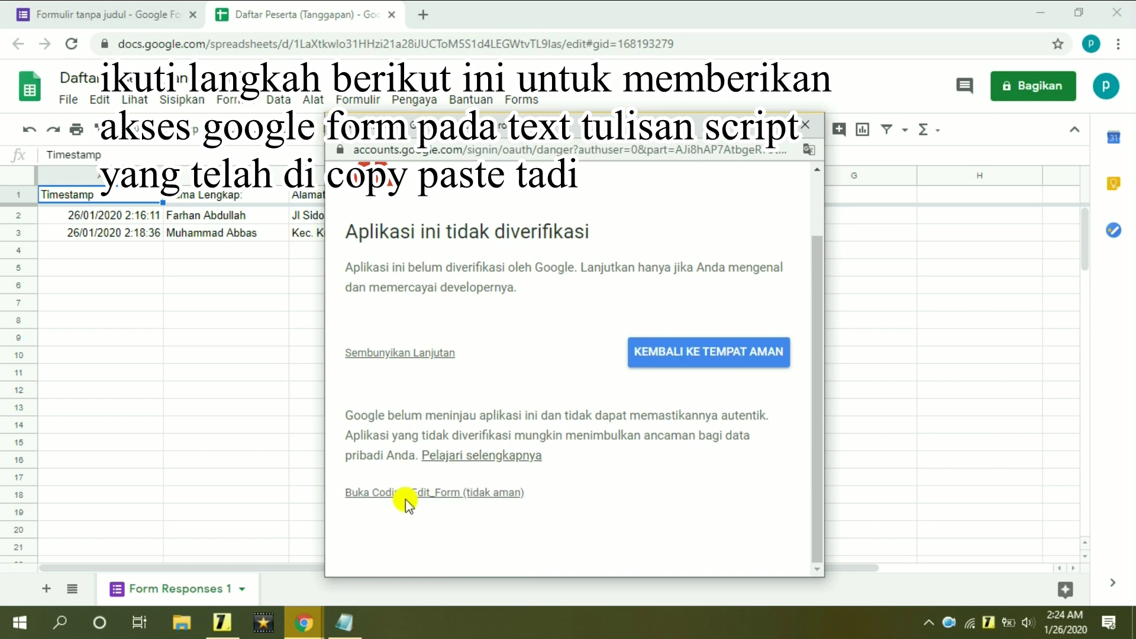
pyautogui.click(427, 505)
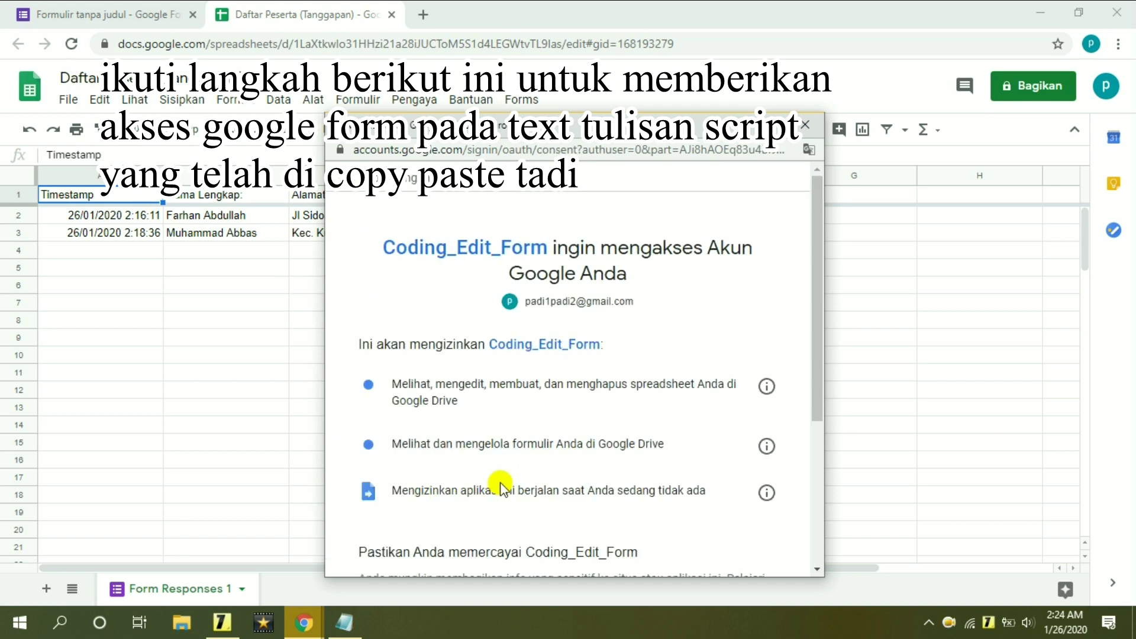
pyautogui.moveTo(816, 304); pyautogui.dragTo(802, 459)
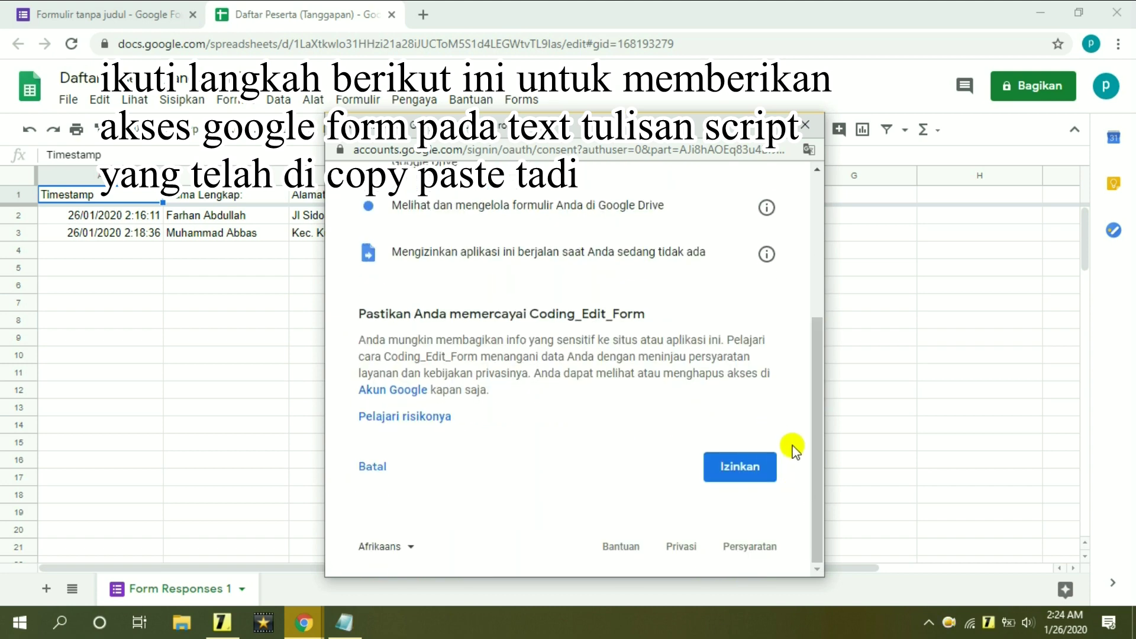
pyautogui.click(763, 483)
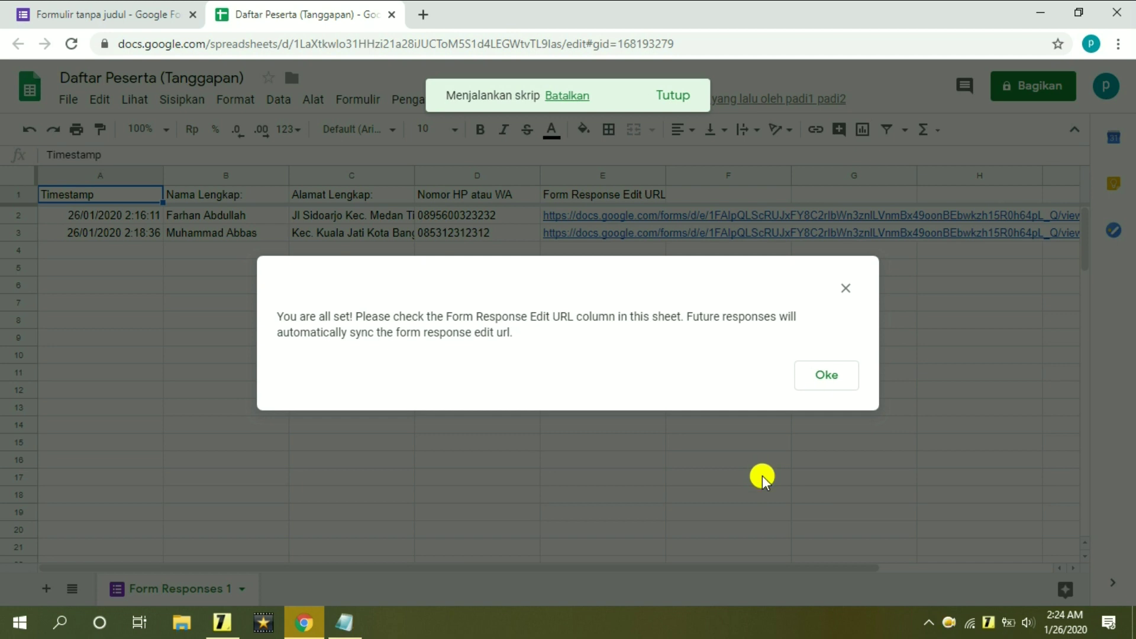
# Dismiss the script's 'You are all set!' completion message to reveal the filled edit-URL column
pyautogui.moveTo(274, 317)
pyautogui.mouseDown()
pyautogui.moveTo(417, 312)
pyautogui.moveTo(569, 337)
pyautogui.mouseUp()
pyautogui.click(570, 342)
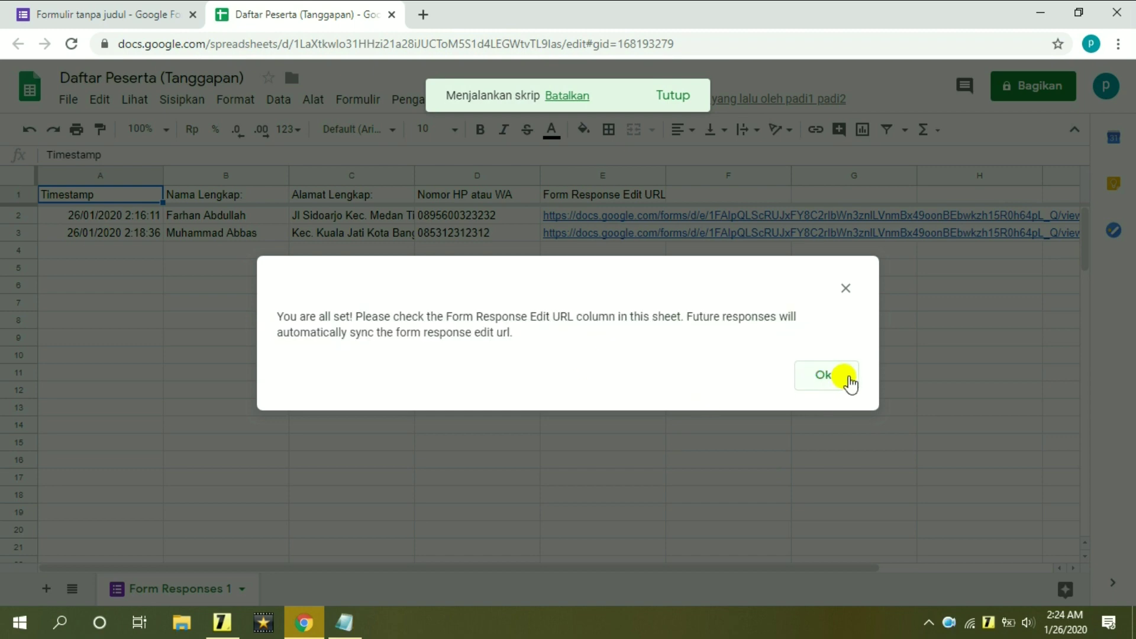
pyautogui.click(849, 379)
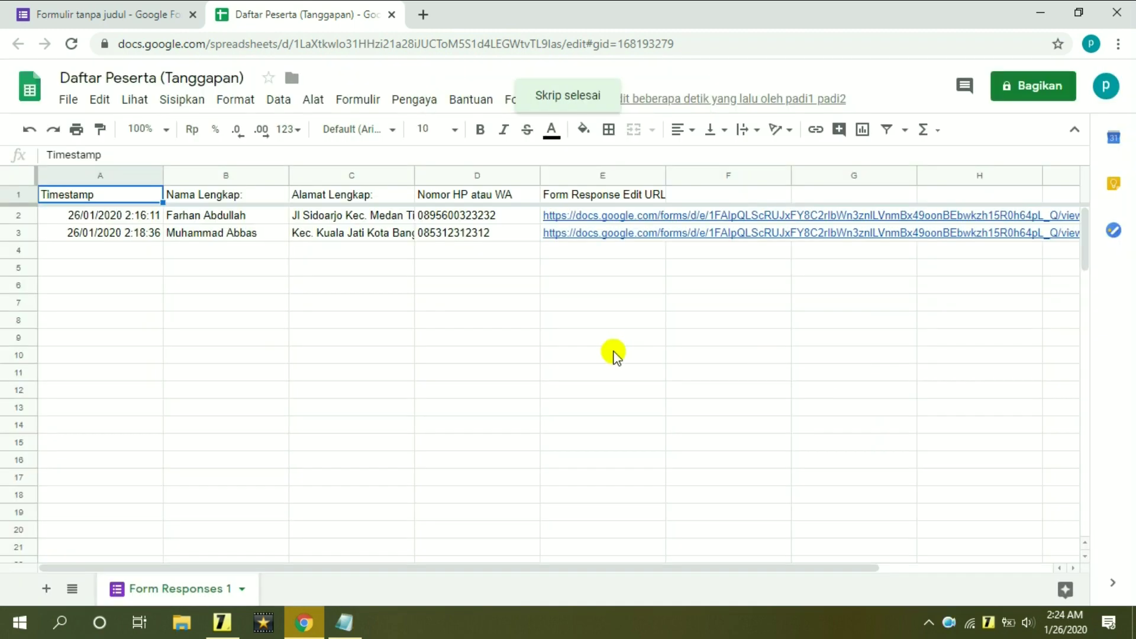
pyautogui.click(614, 353)
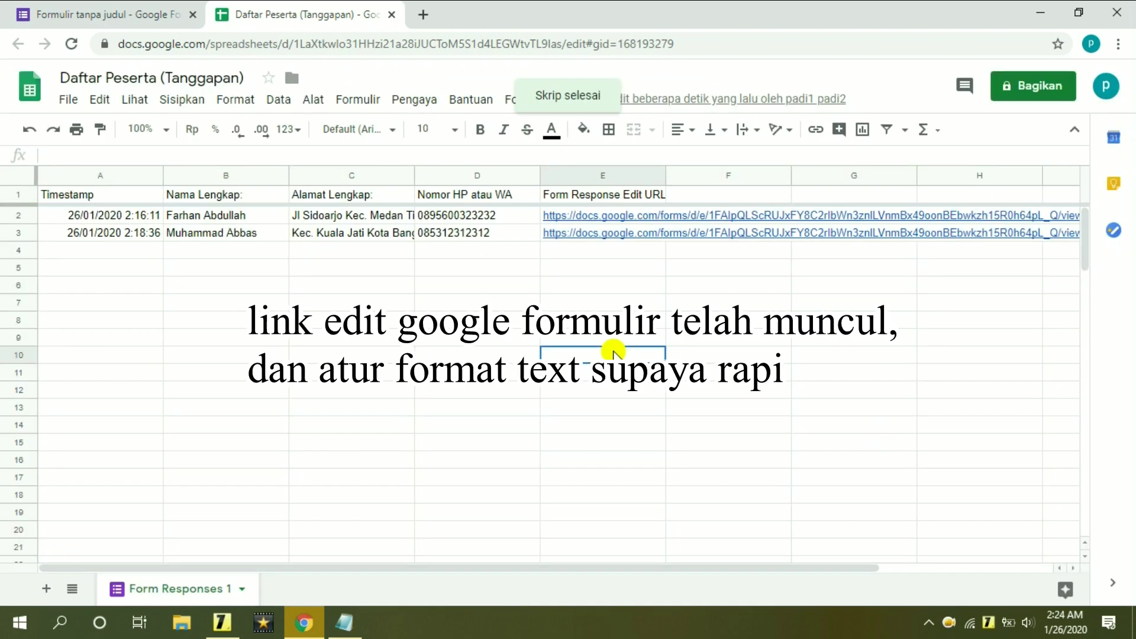
pyautogui.click(599, 268)
# Set column E (Form Response Edit URL) text wrapping to Klip so the links stay in their cells
pyautogui.press('Right')
pyautogui.press('Right')
pyautogui.press('Down')
pyautogui.press('Down')
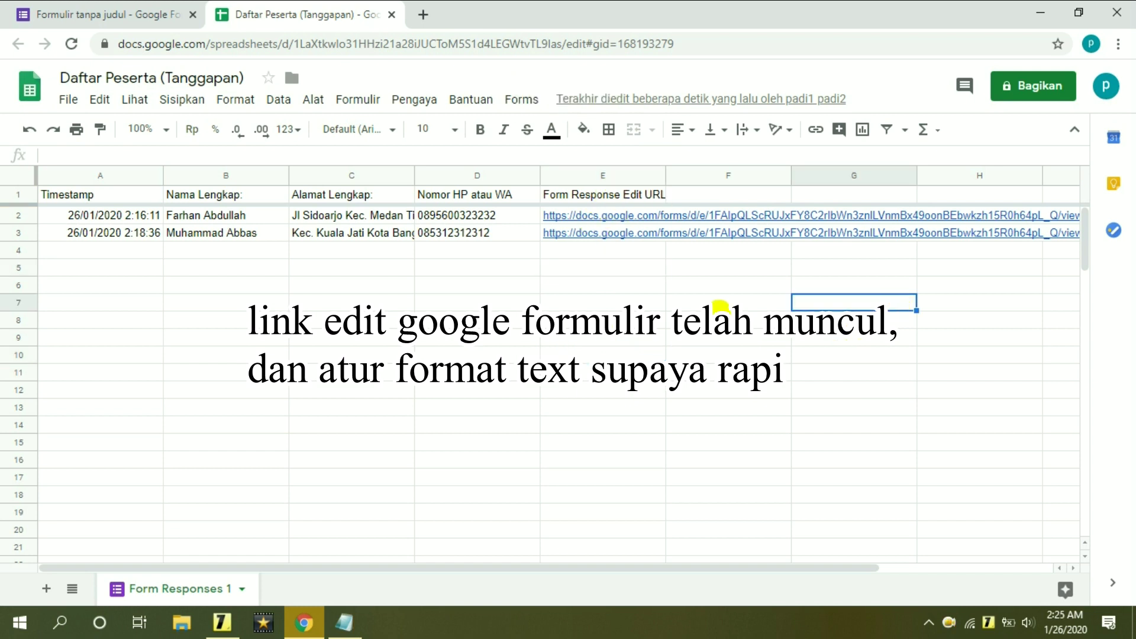
pyautogui.click(604, 176)
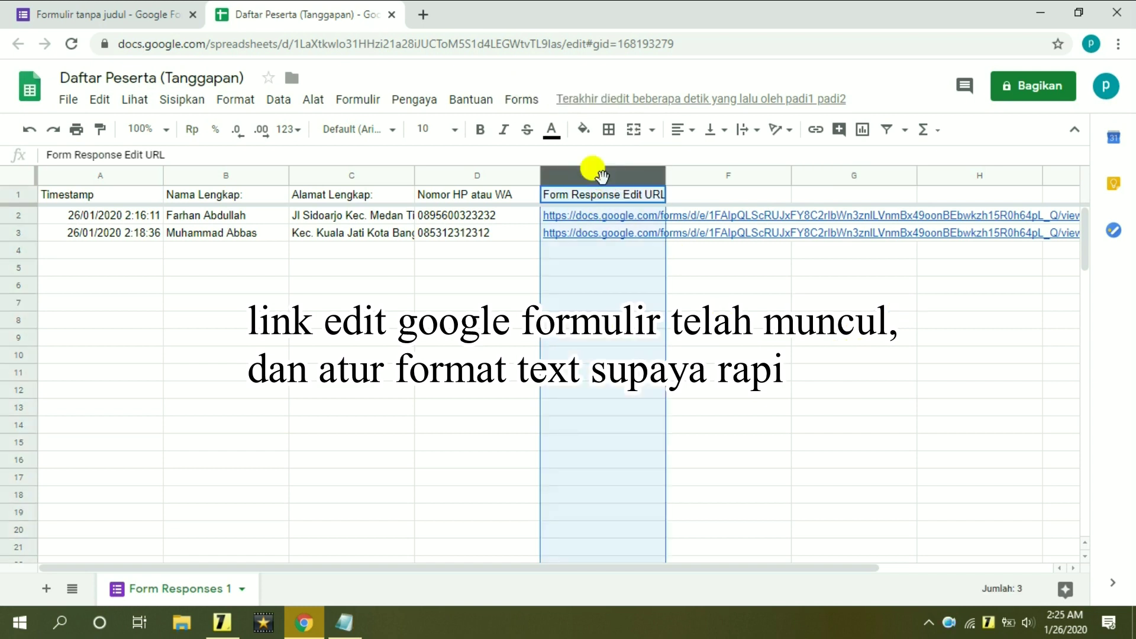
pyautogui.click(237, 101)
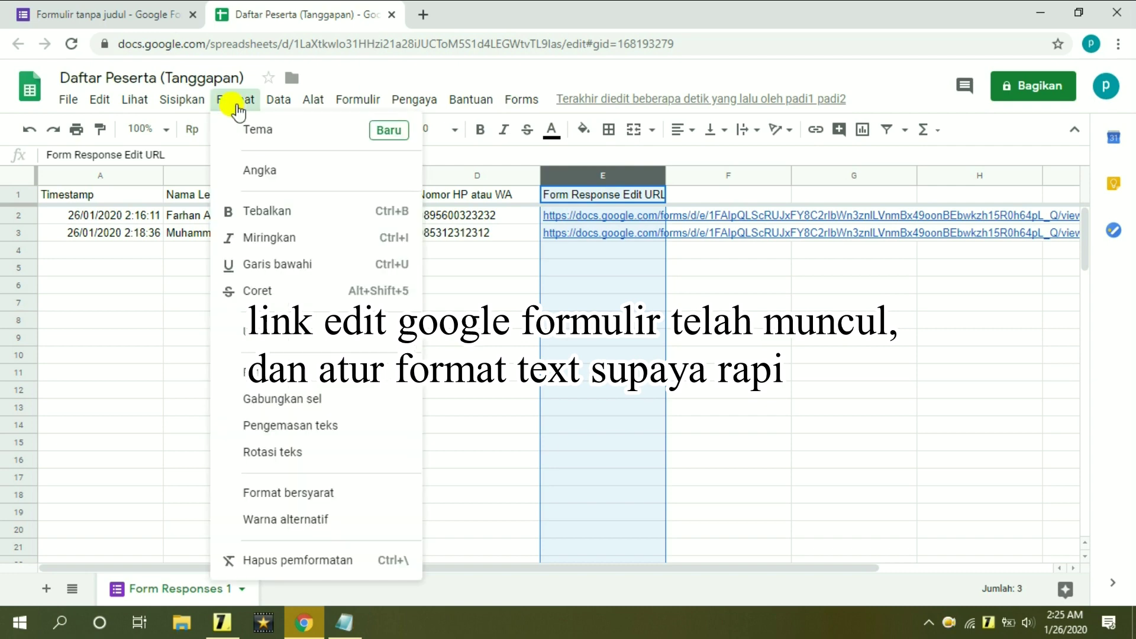
pyautogui.moveTo(290, 425)
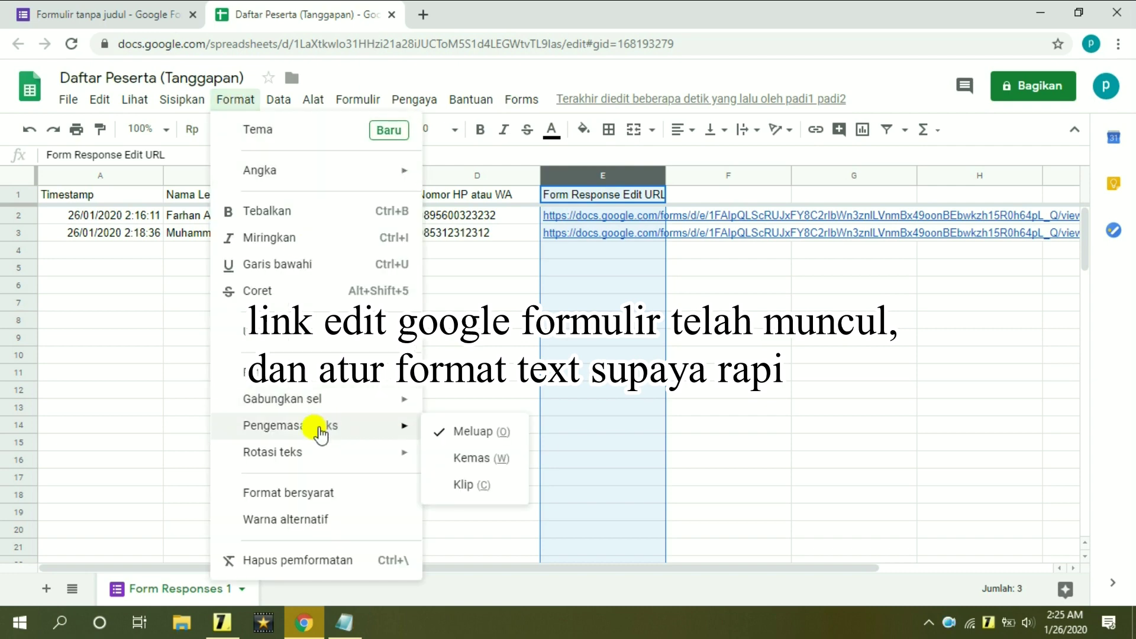
pyautogui.click(463, 486)
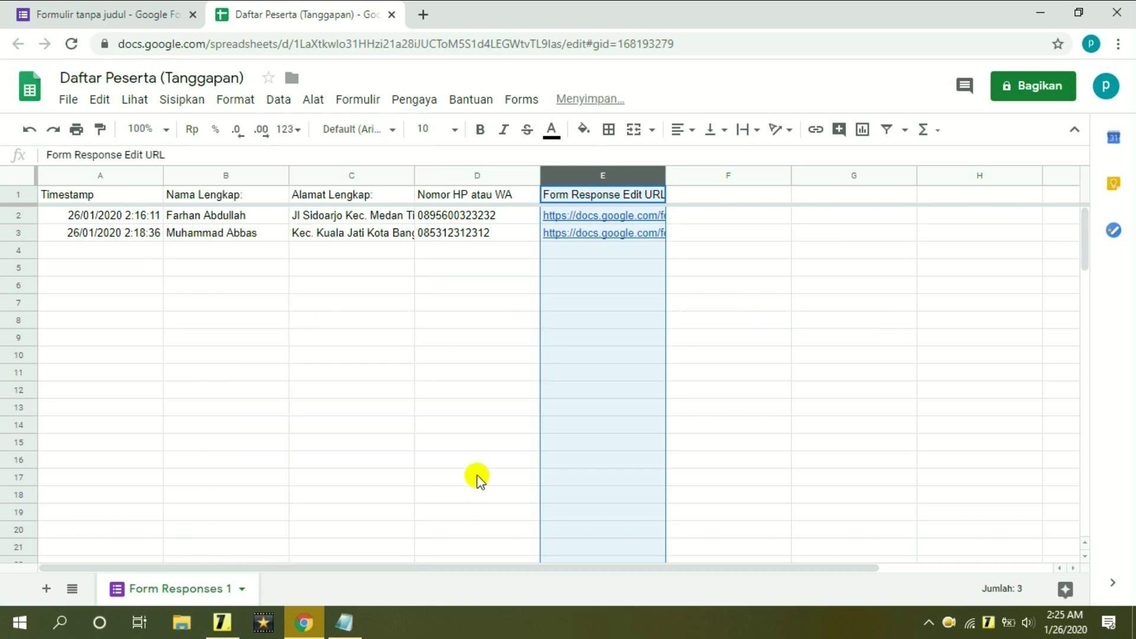
pyautogui.click(621, 337)
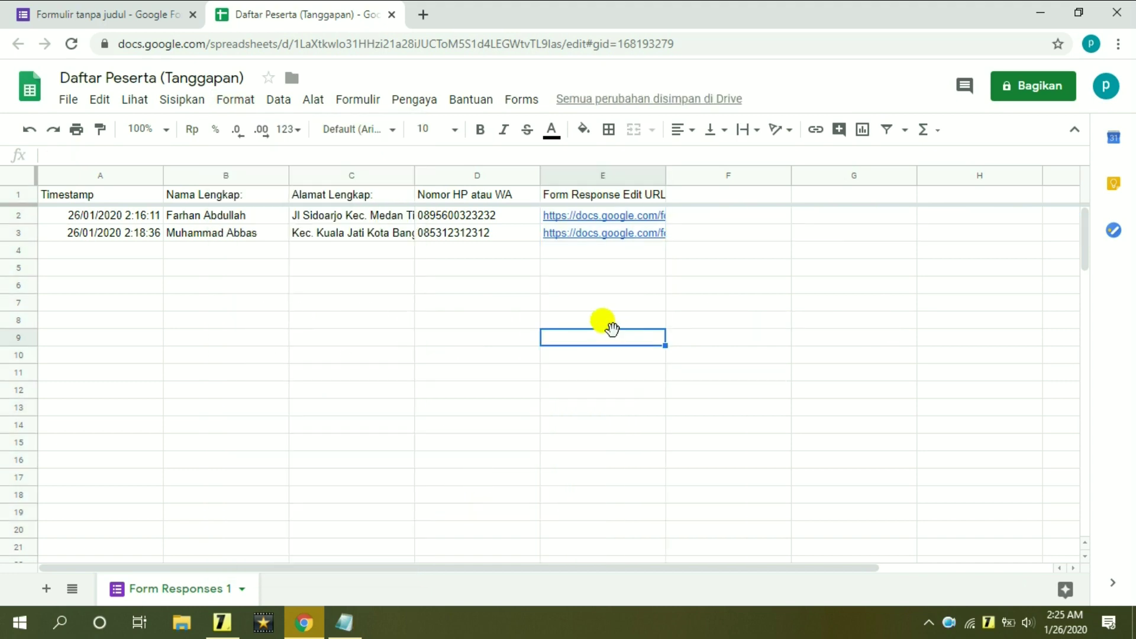
# Open the first response's edit link from cell E2 and look over its prefilled name, address and phone answers
pyautogui.click(592, 217)
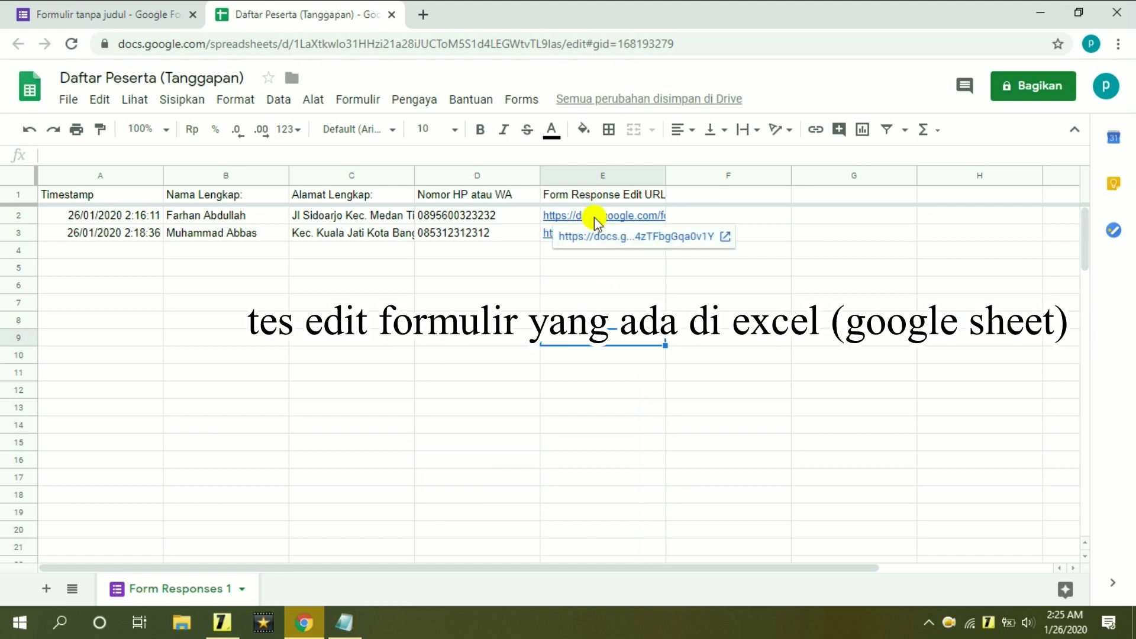
pyautogui.click(607, 237)
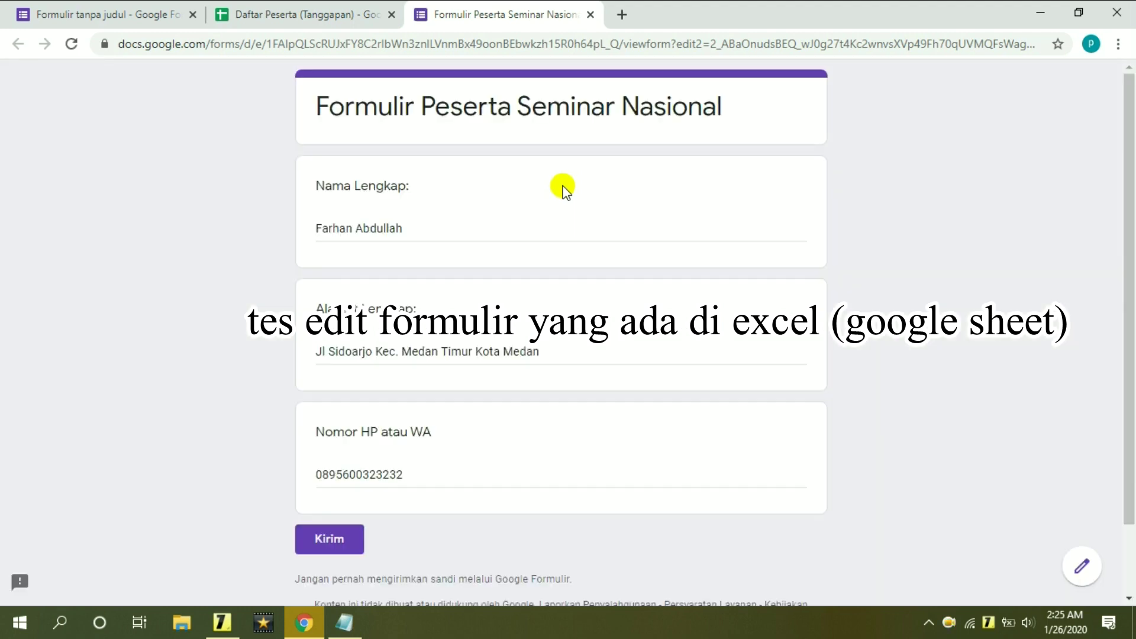
pyautogui.click(405, 227)
pyautogui.moveTo(406, 228); pyautogui.dragTo(311, 228)
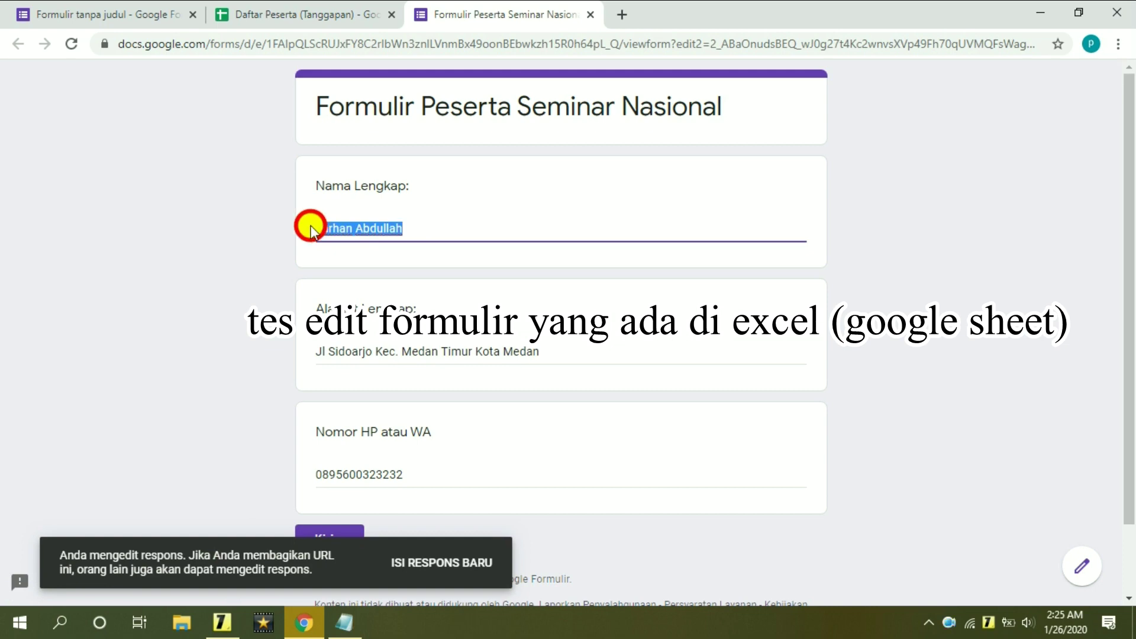
pyautogui.moveTo(541, 352); pyautogui.dragTo(314, 351)
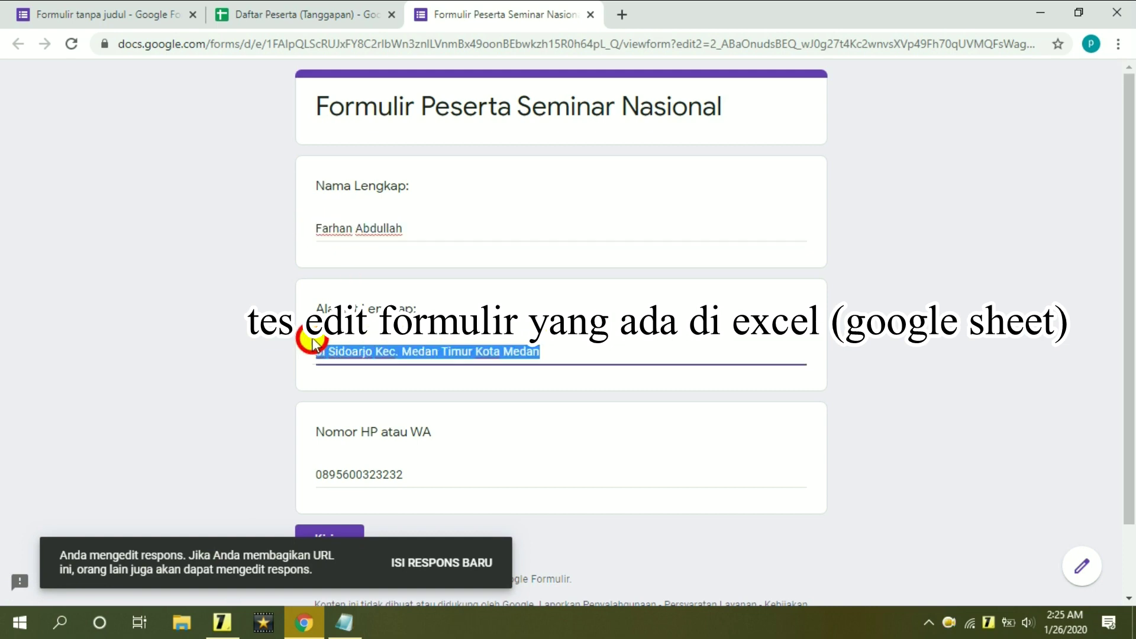
pyautogui.click(409, 473)
pyautogui.moveTo(411, 473); pyautogui.dragTo(317, 475)
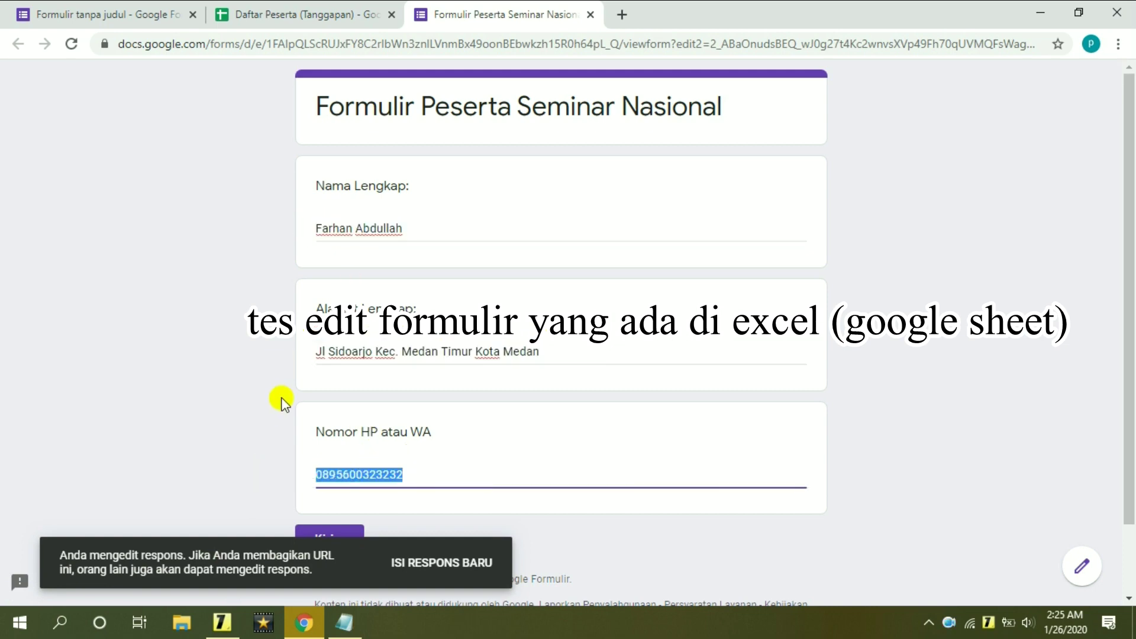
# Widen column C in the sheet to show full addresses, then return to the name answer in the form
pyautogui.click(310, 8)
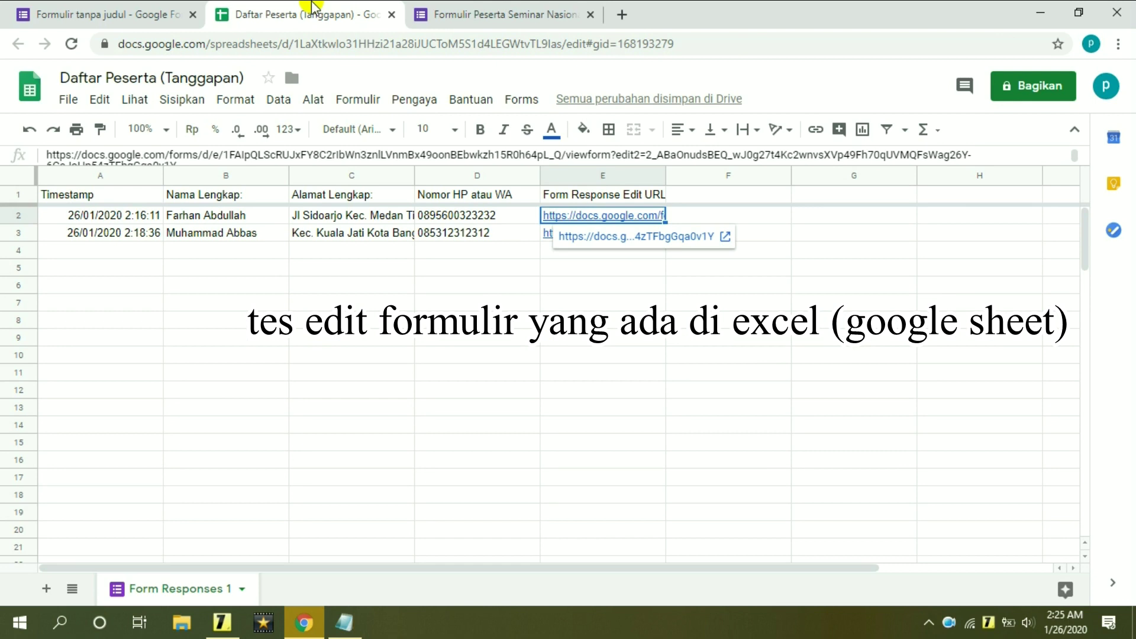
pyautogui.click(19, 216)
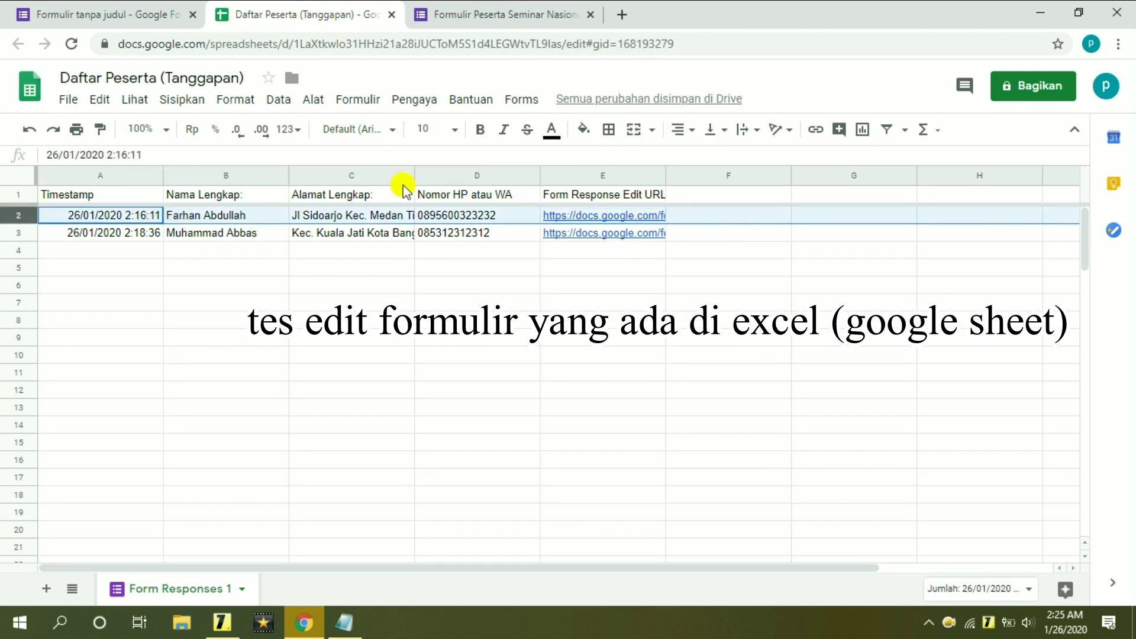
pyautogui.moveTo(415, 176); pyautogui.dragTo(632, 177)
pyautogui.click(541, 269)
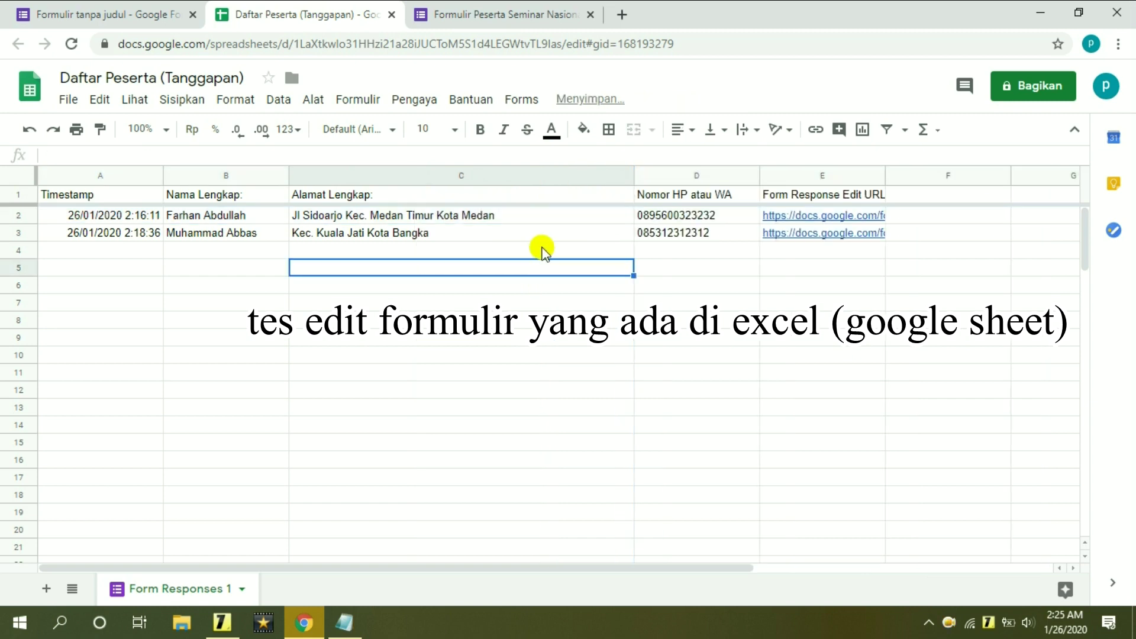
pyautogui.click(489, 6)
pyautogui.click(420, 226)
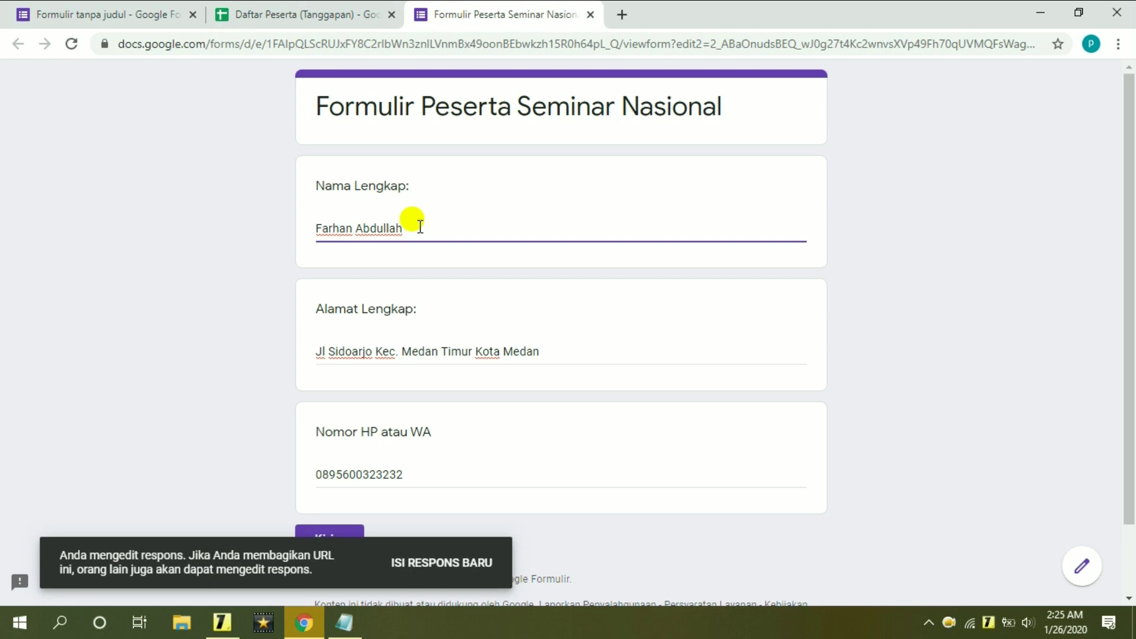
# Remove the first name from the name answer and correct the phone number
pyautogui.moveTo(357, 231); pyautogui.dragTo(312, 228)
pyautogui.press('BackSpace')
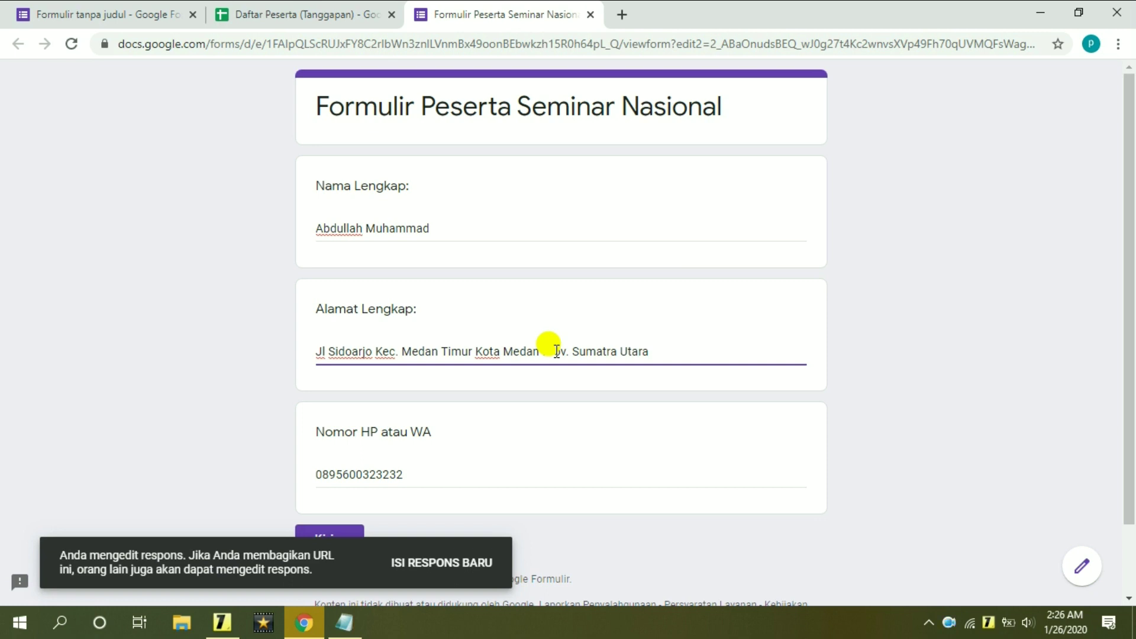
pyautogui.click(425, 470)
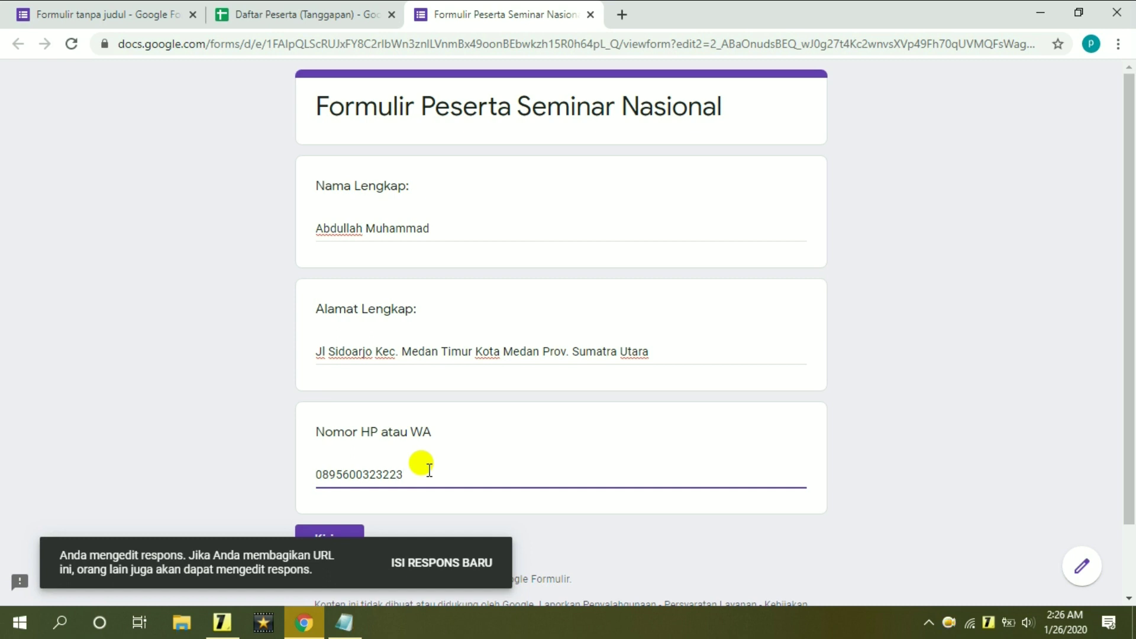
pyautogui.moveTo(1126, 317); pyautogui.dragTo(1119, 389)
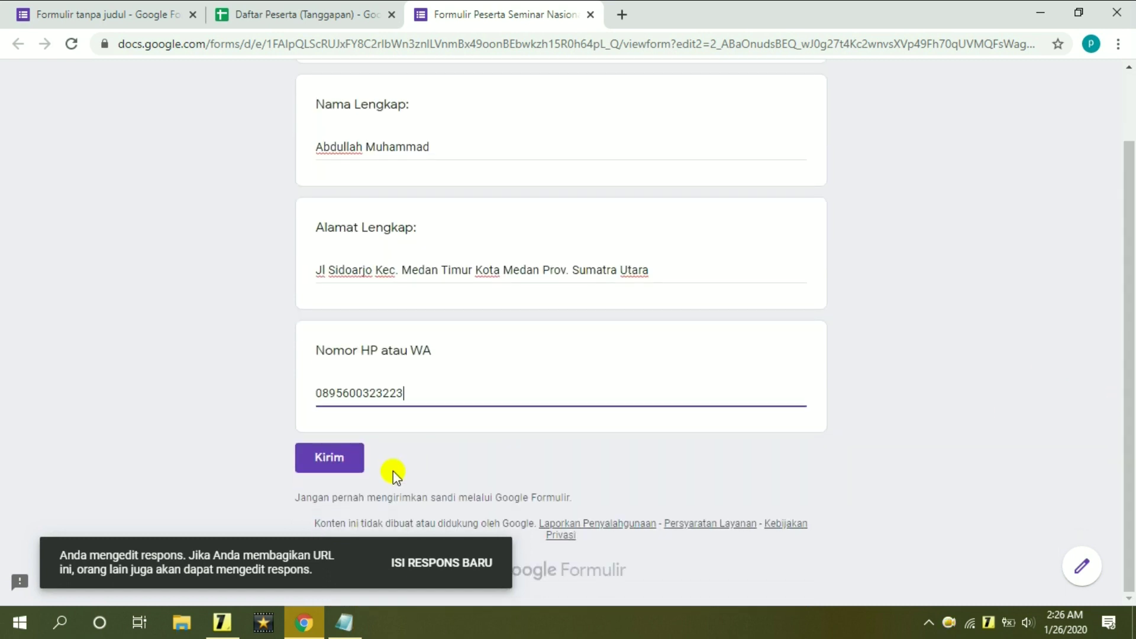
# Submit the edited response and start a fresh blank copy of the form
pyautogui.click(348, 463)
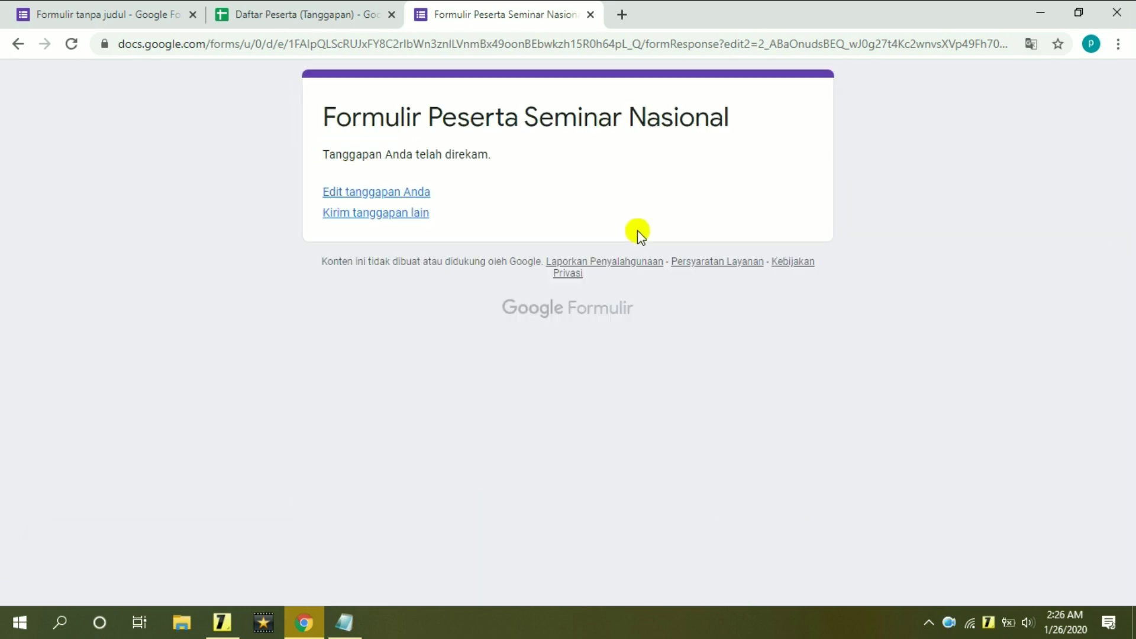
pyautogui.moveTo(327, 117); pyautogui.dragTo(472, 216)
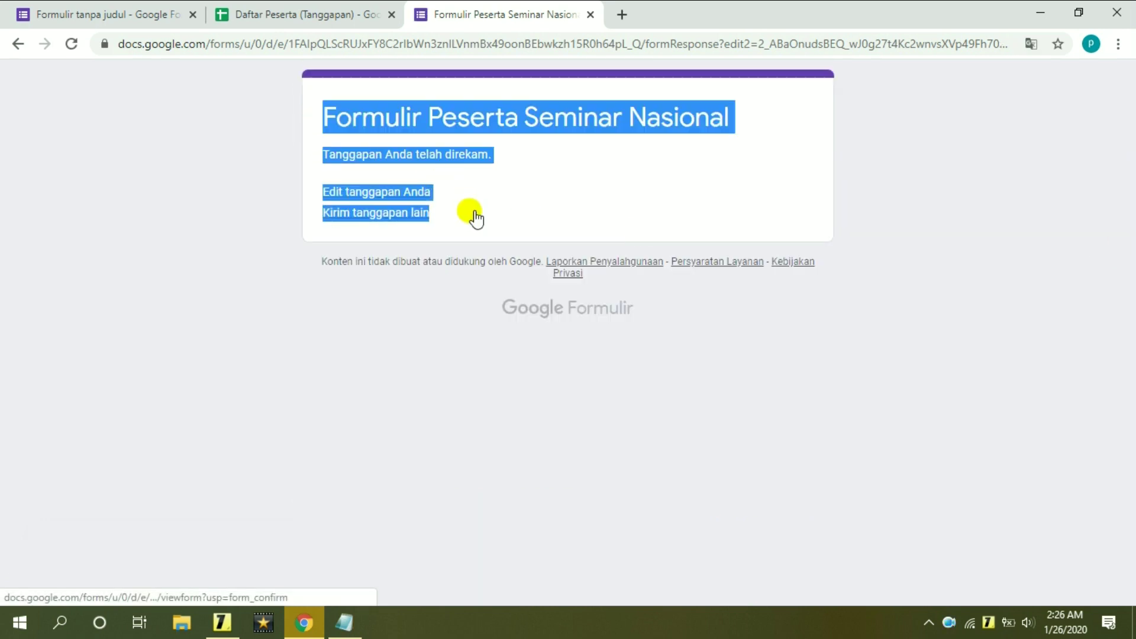
pyautogui.click(472, 215)
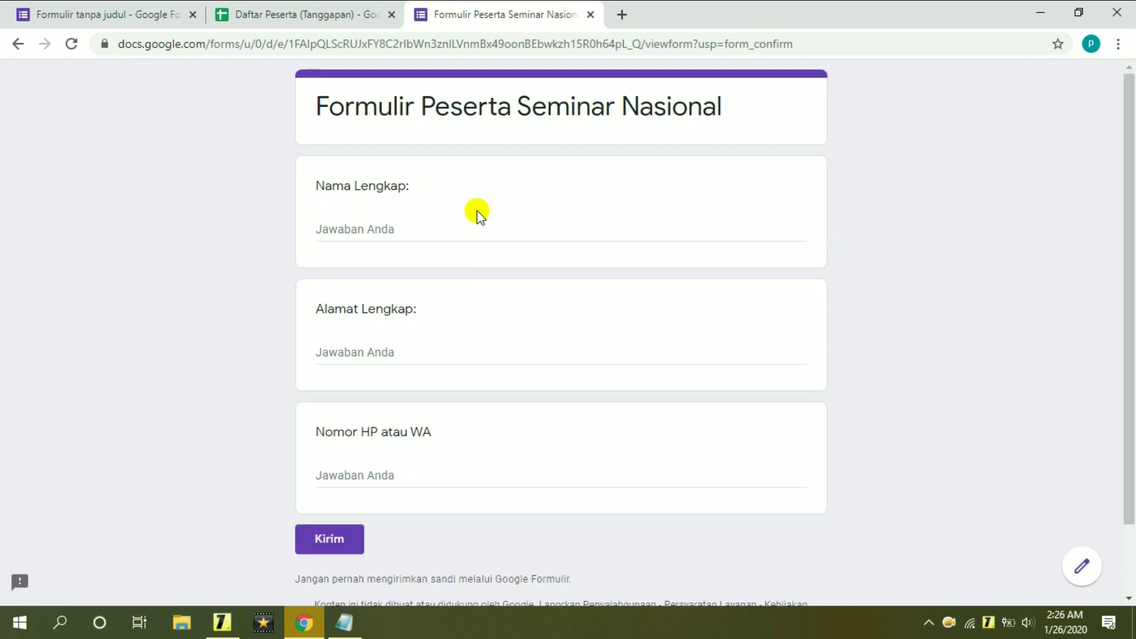
# Check the resubmitted first response in row 2, then bring up cell E3's edit link preview
pyautogui.click(345, 12)
pyautogui.click(248, 280)
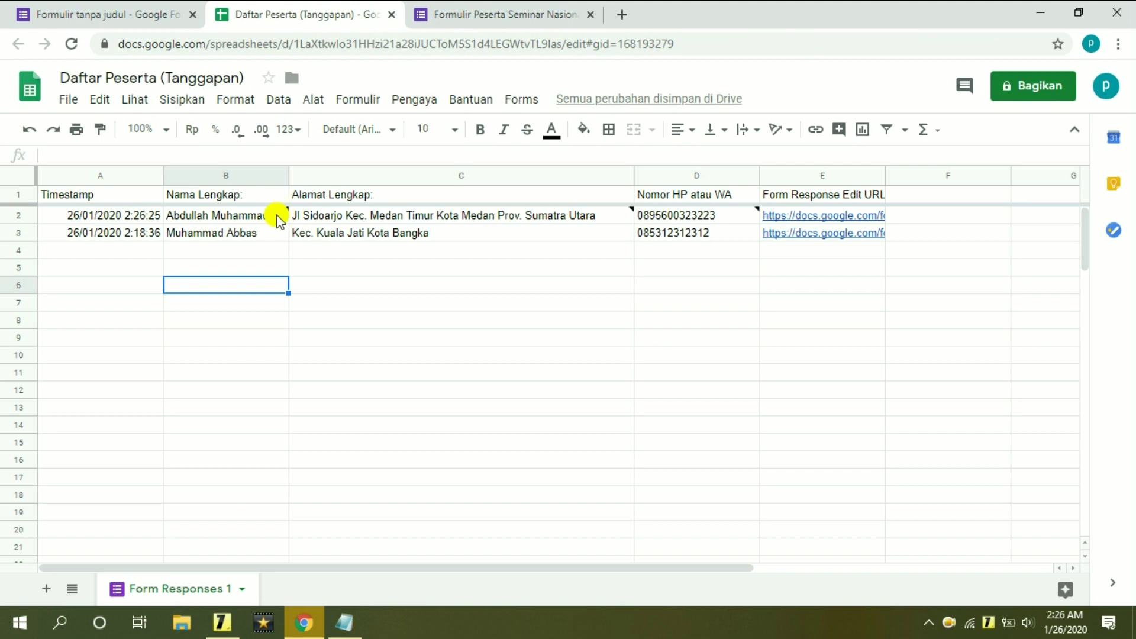
pyautogui.click(18, 216)
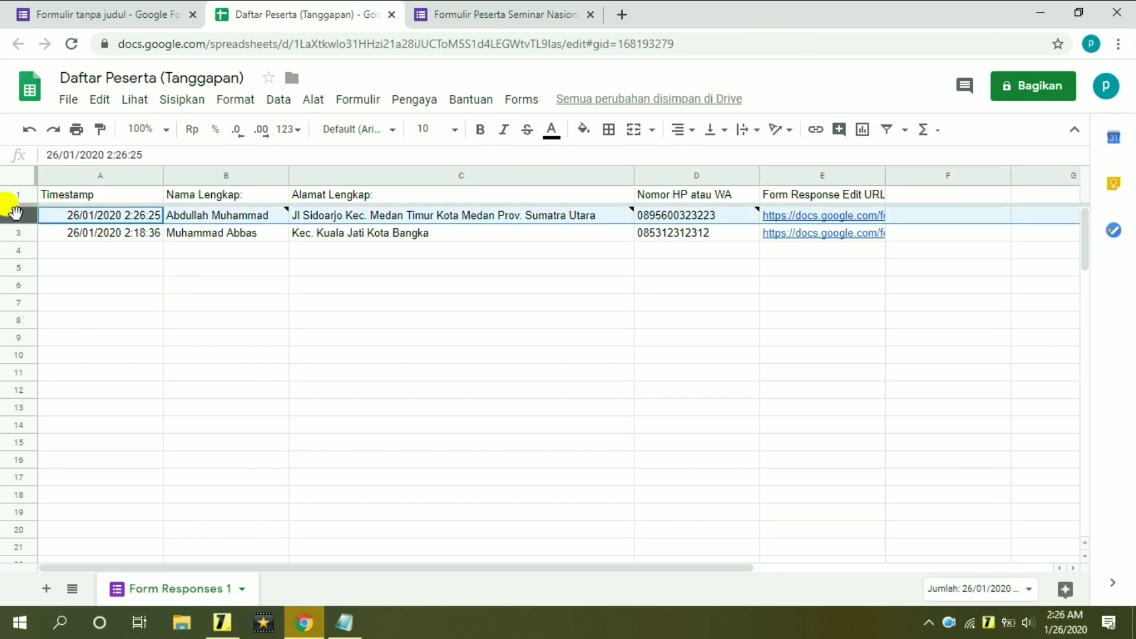
pyautogui.click(482, 320)
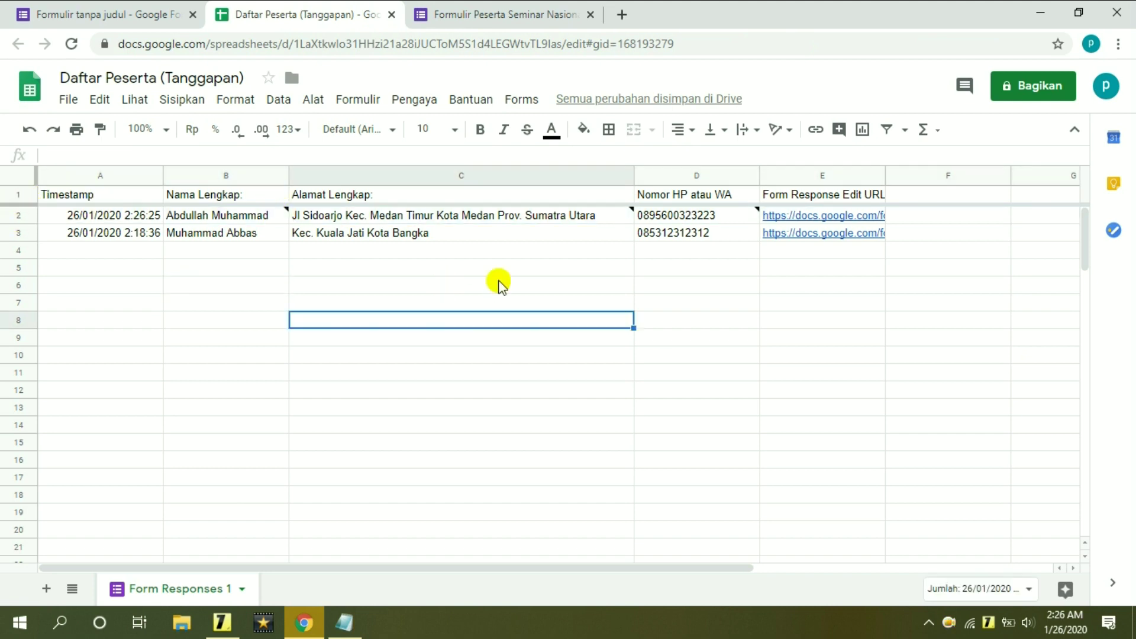
pyautogui.click(839, 235)
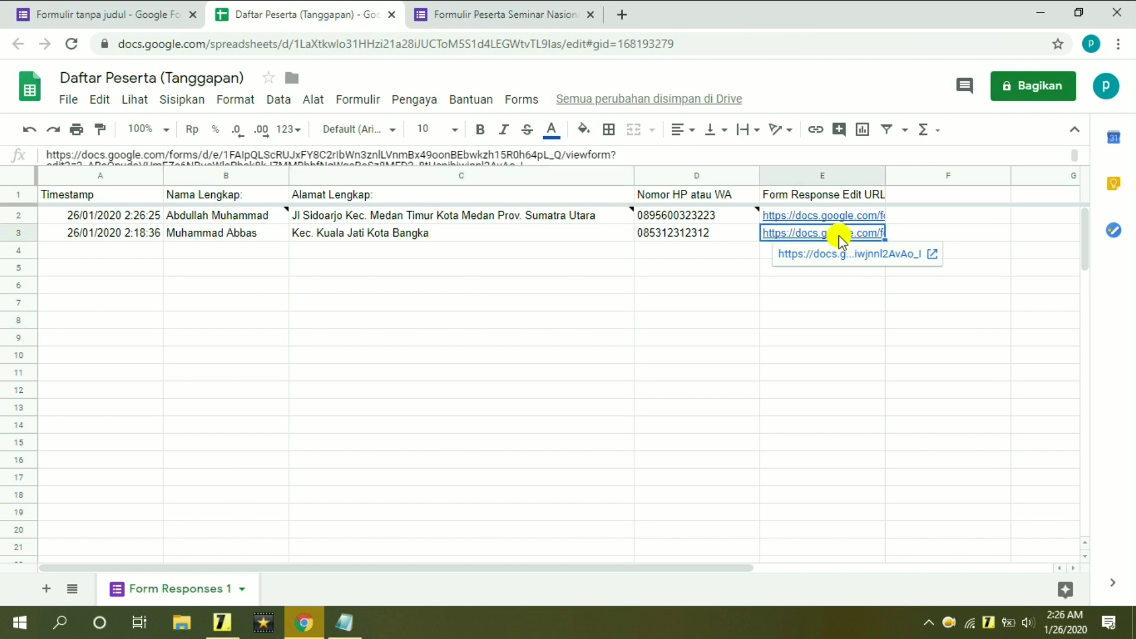
# Open the second response's edit link, change its phone number, and resubmit it
pyautogui.click(842, 255)
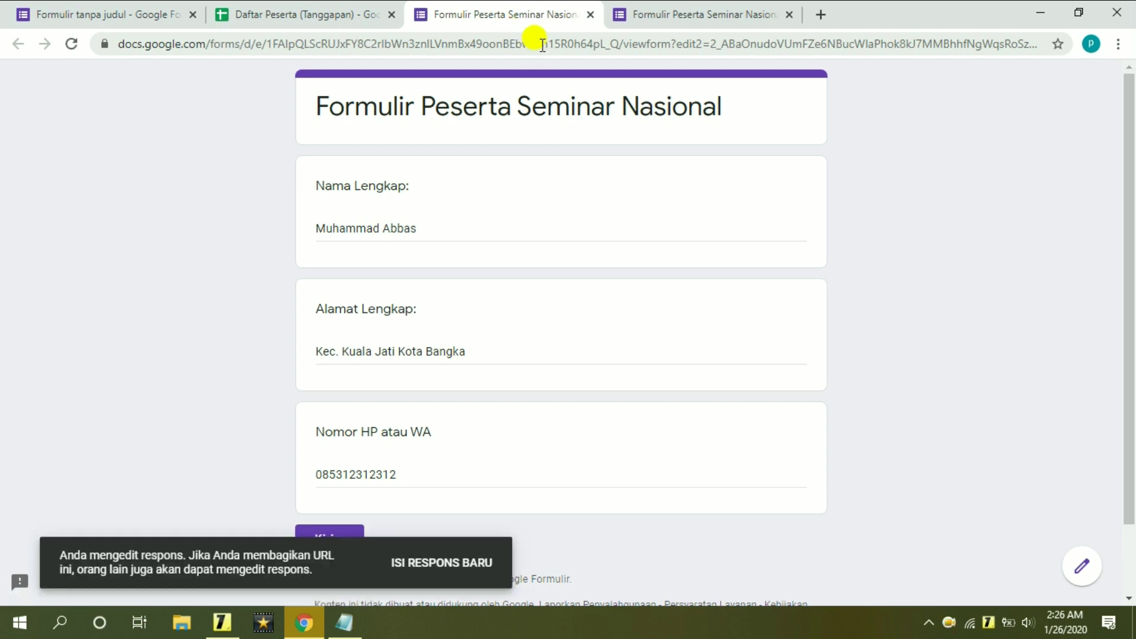
pyautogui.moveTo(1129, 152); pyautogui.dragTo(1110, 245)
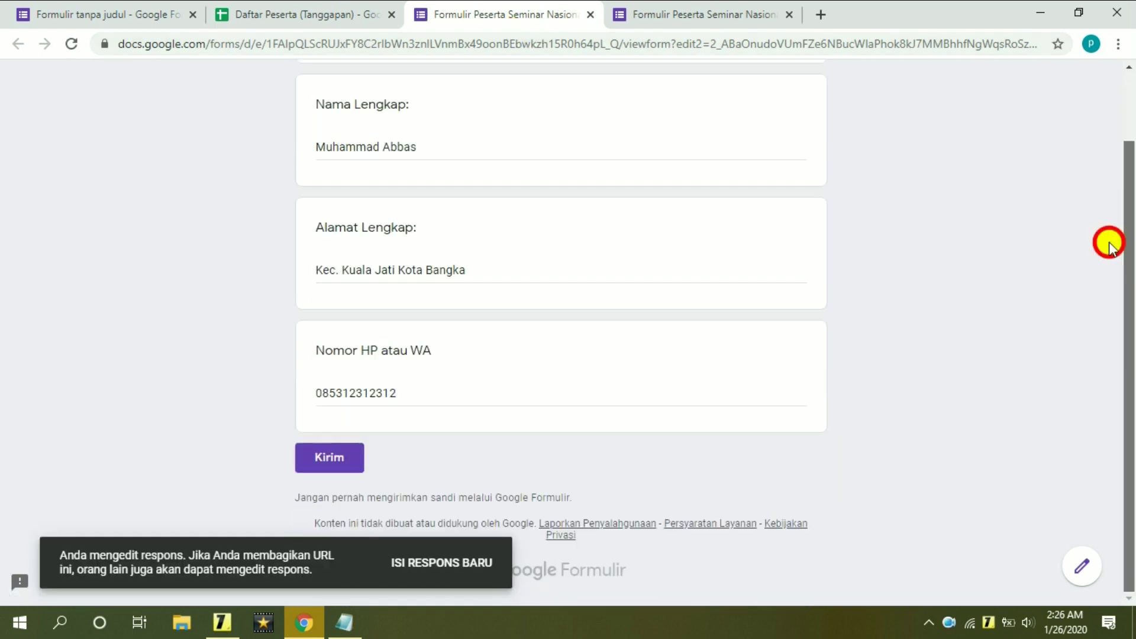
pyautogui.click(435, 391)
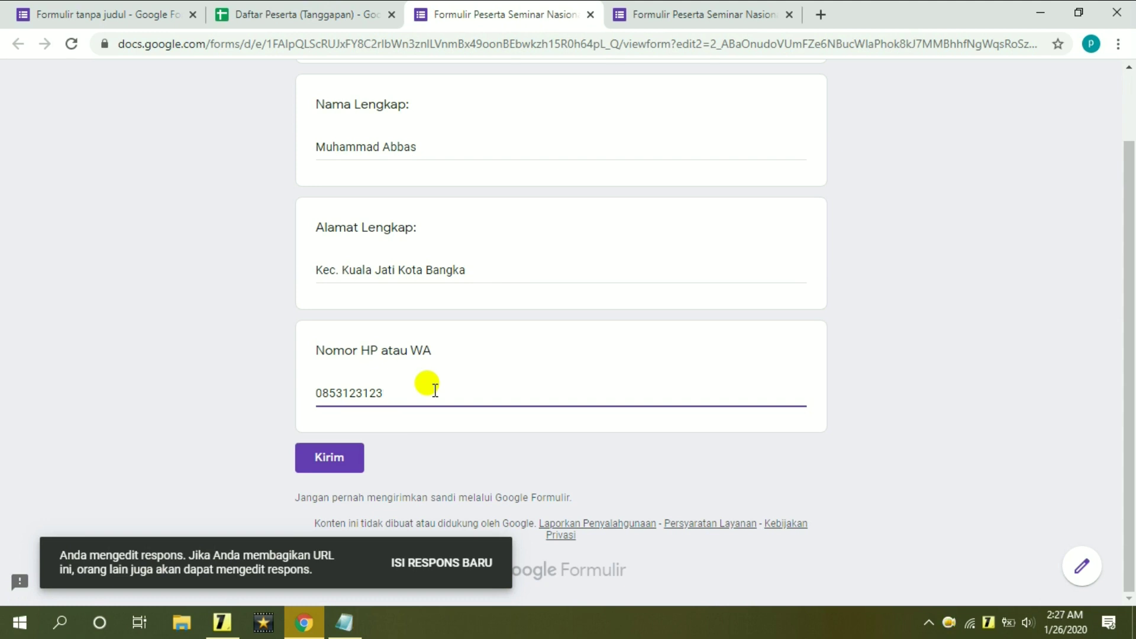
pyautogui.write('34')
pyautogui.scroll(2, 414, 375)
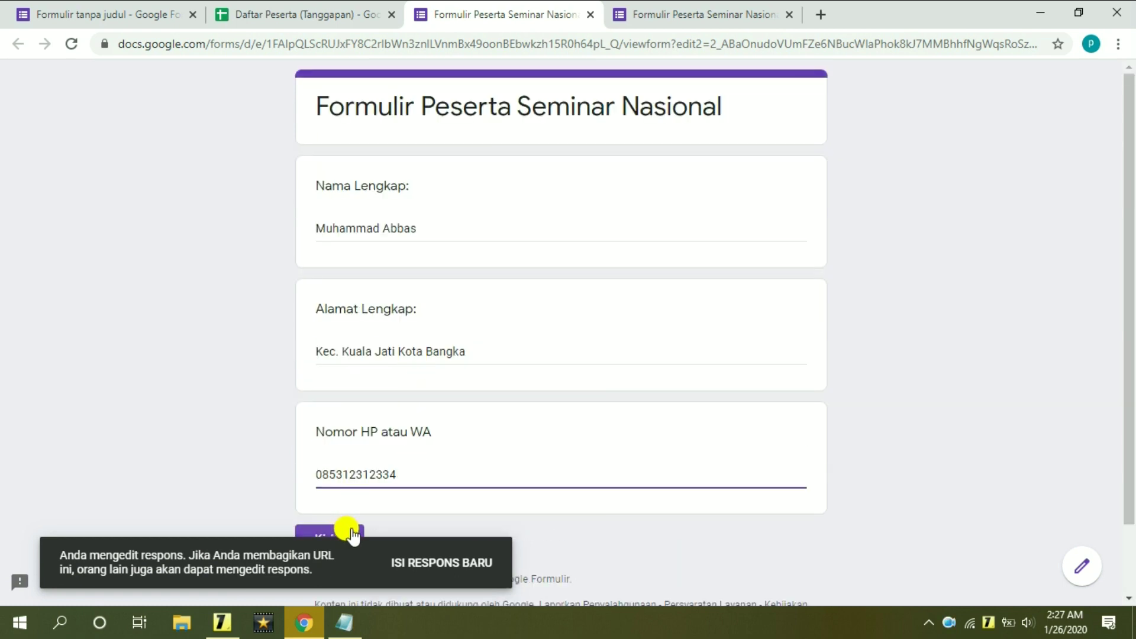
pyautogui.click(354, 536)
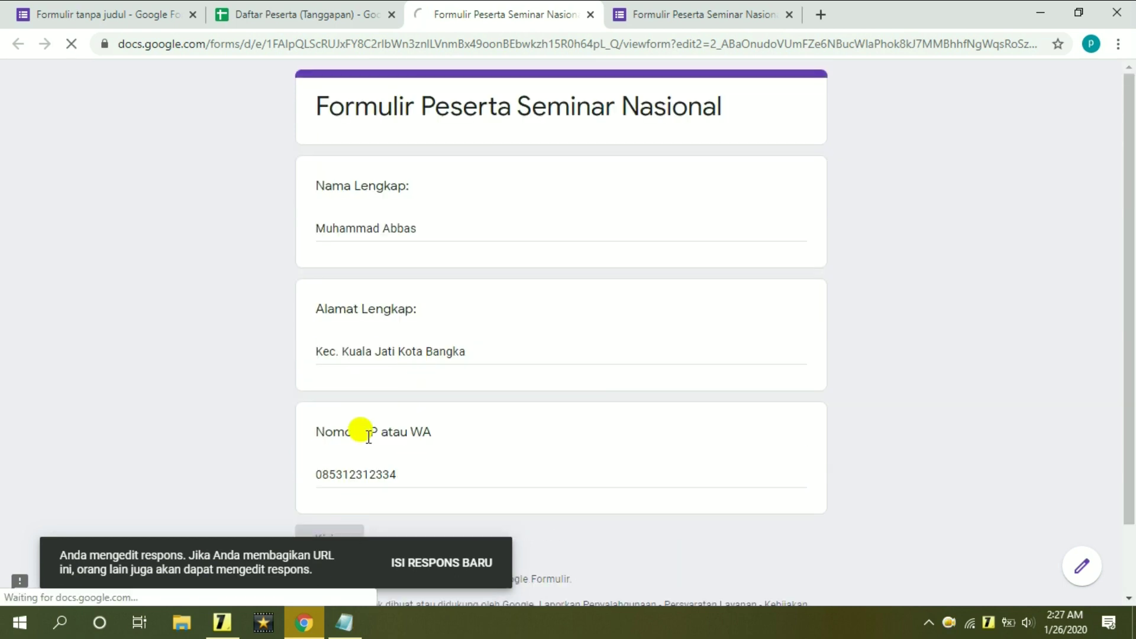
# Confirm row 3 shows the updated phone number in D3 with the 2:27:06 timestamp
pyautogui.click(318, 8)
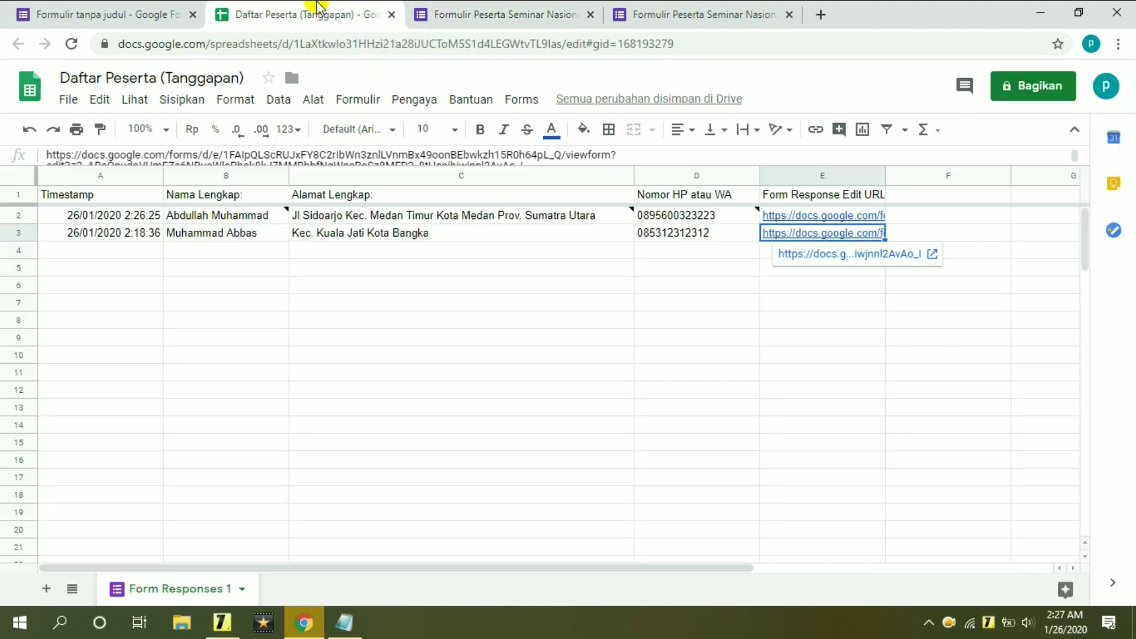
pyautogui.click(667, 285)
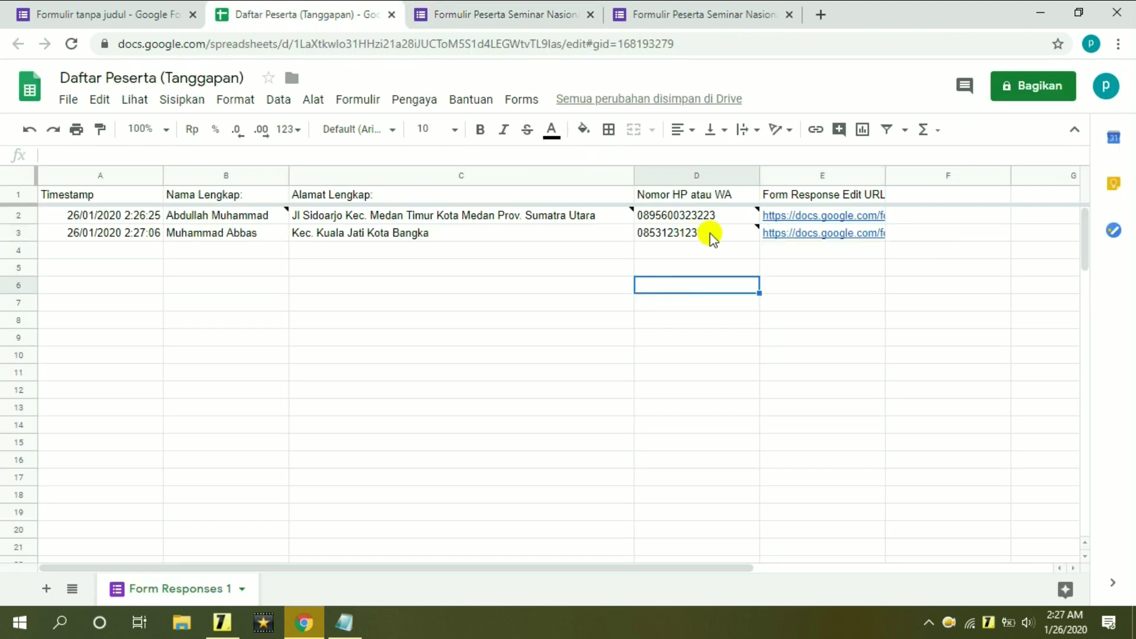
pyautogui.click(723, 238)
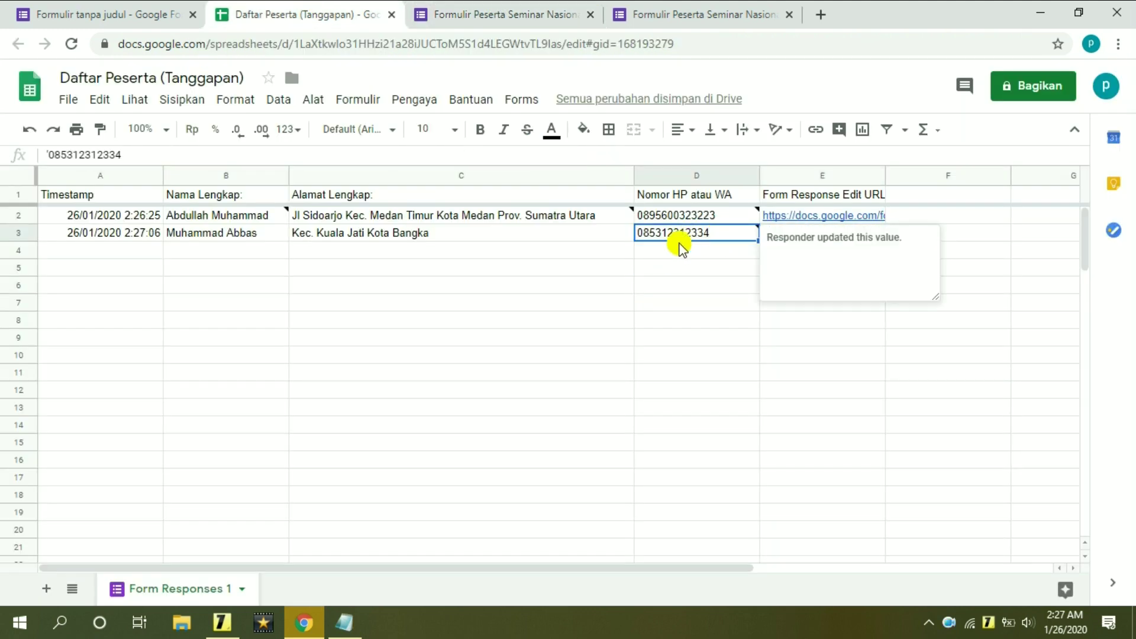
pyautogui.click(693, 277)
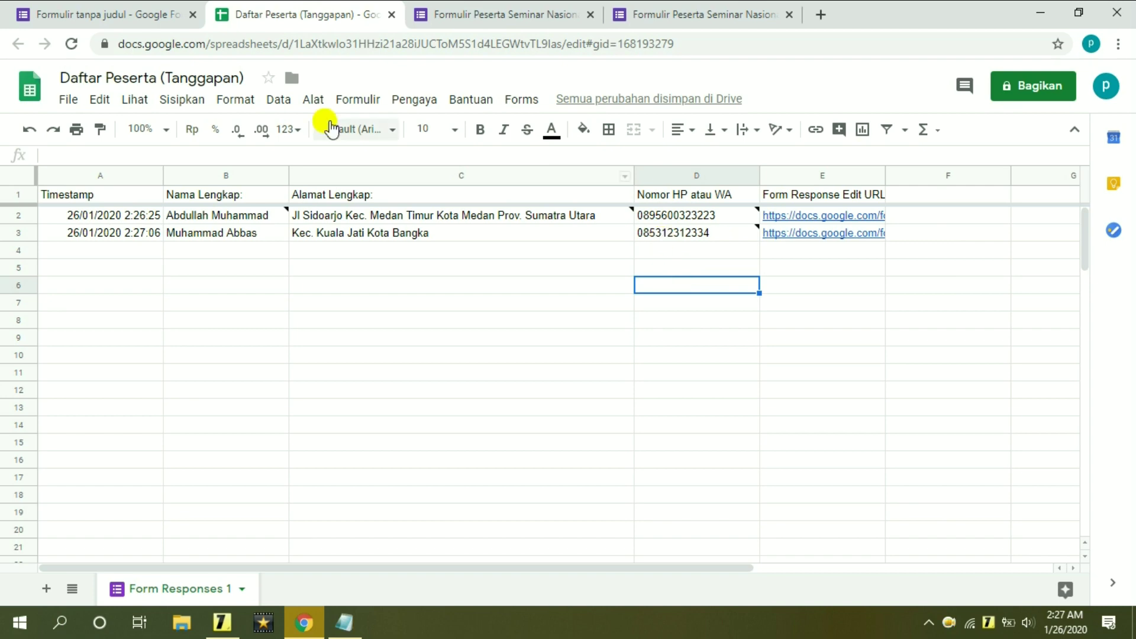
# Open the live preview of the form from the form editor
pyautogui.click(118, 6)
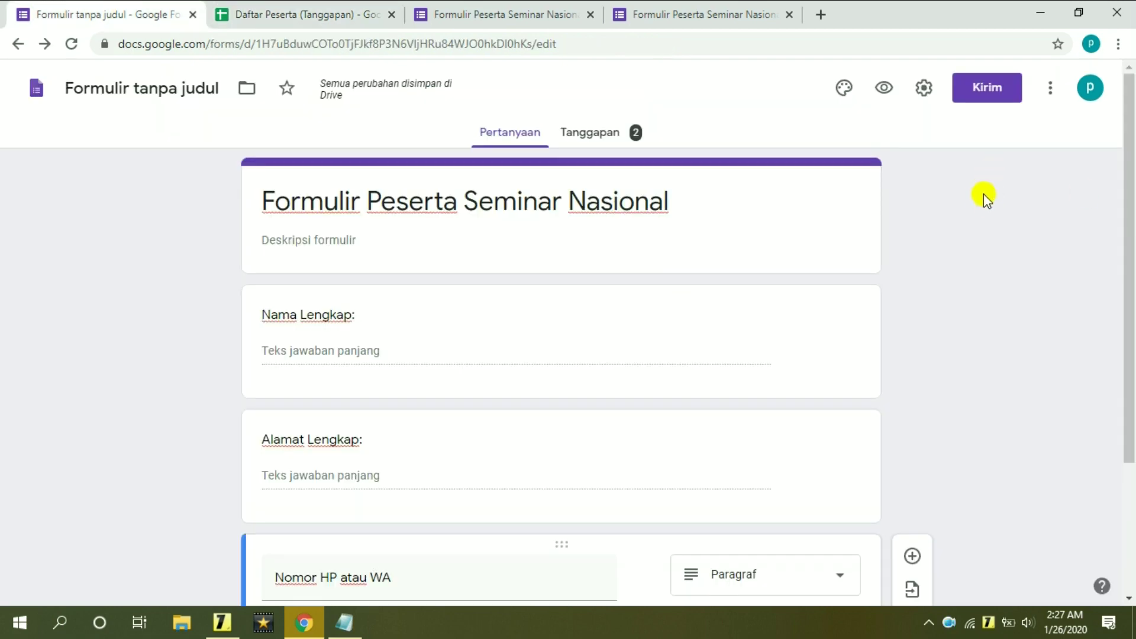
pyautogui.scroll(-1, 984, 194)
pyautogui.scroll(1, 984, 193)
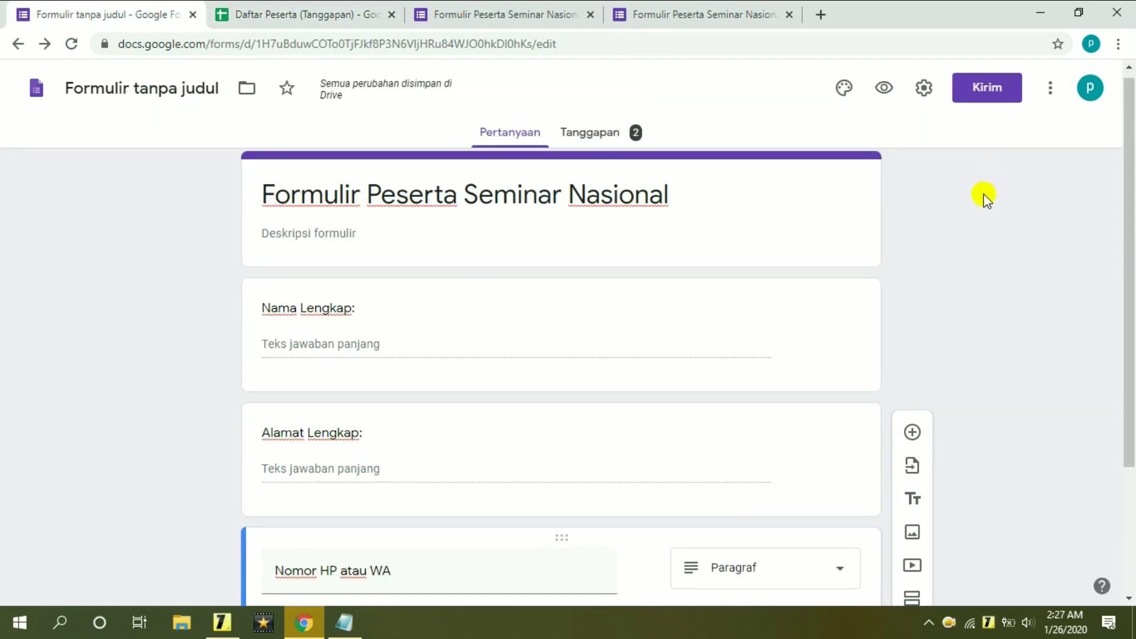
pyautogui.click(884, 90)
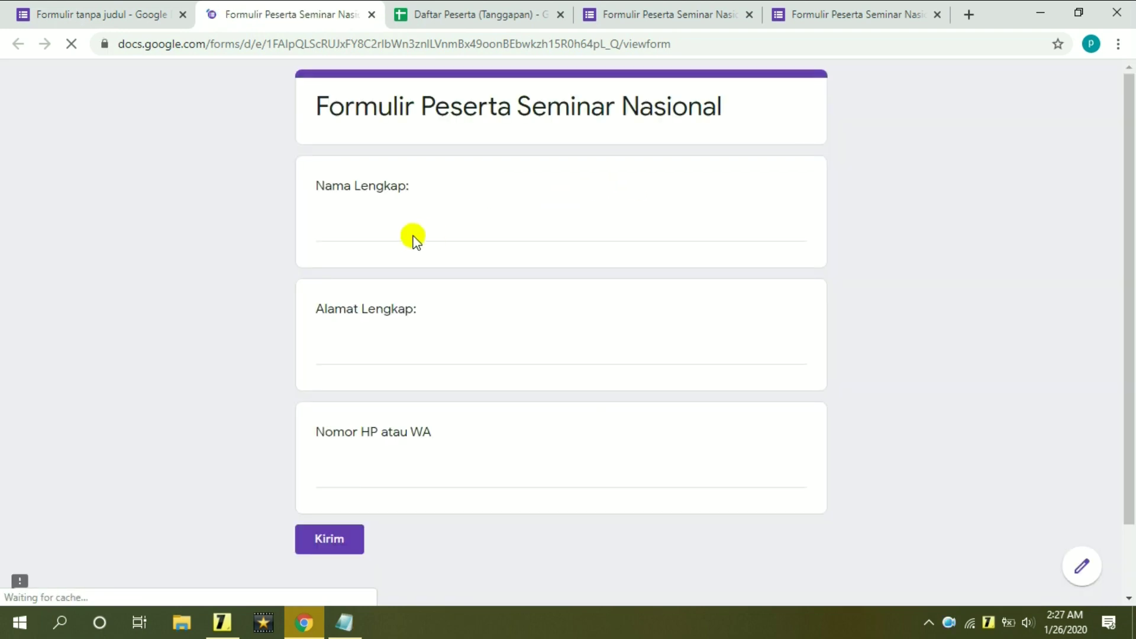
# Submit a new response with a participant name, address and phone number, then view the sheet
pyautogui.click(415, 235)
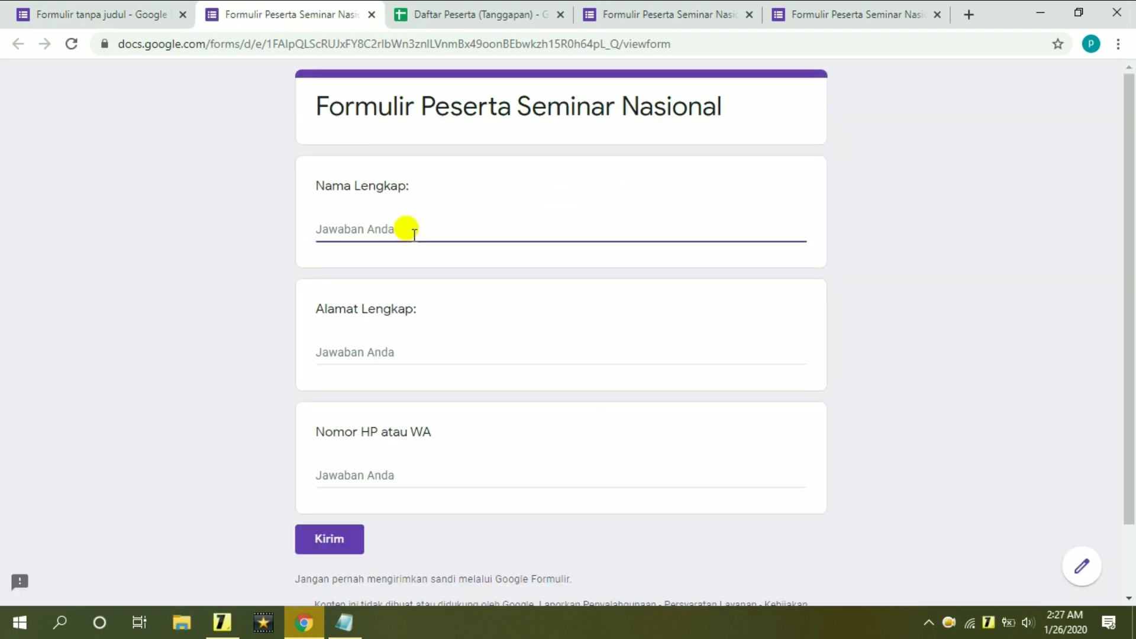
pyautogui.write('Abd')
pyautogui.write('urrahman')
pyautogui.click(410, 357)
pyautogui.write('Banda')
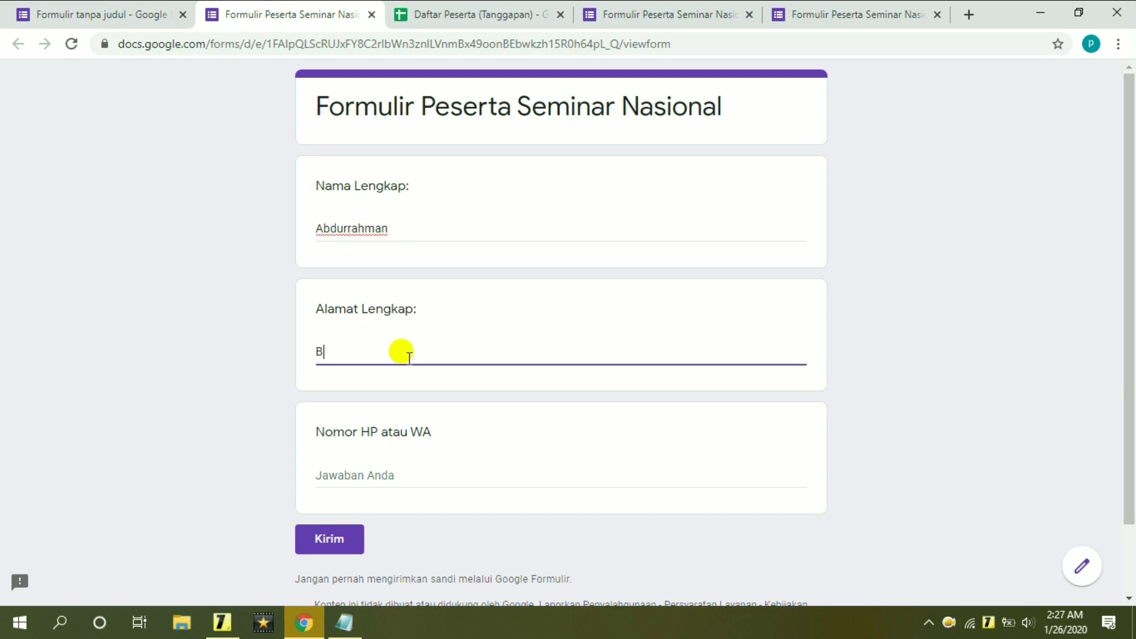
pyautogui.write(' Aceh')
pyautogui.click(412, 475)
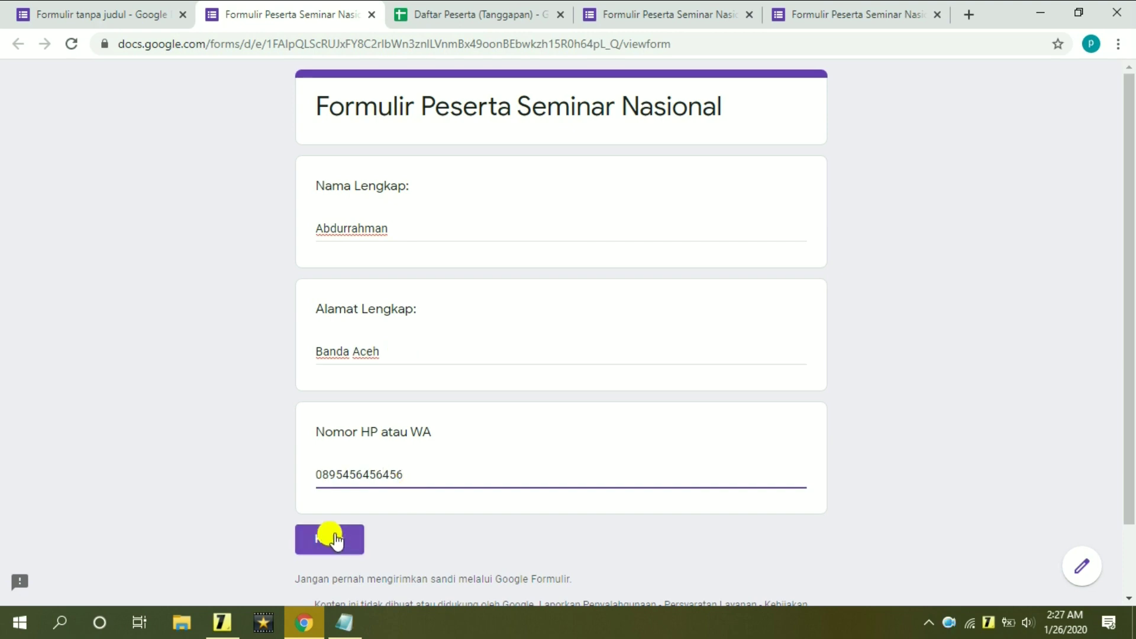
pyautogui.click(344, 540)
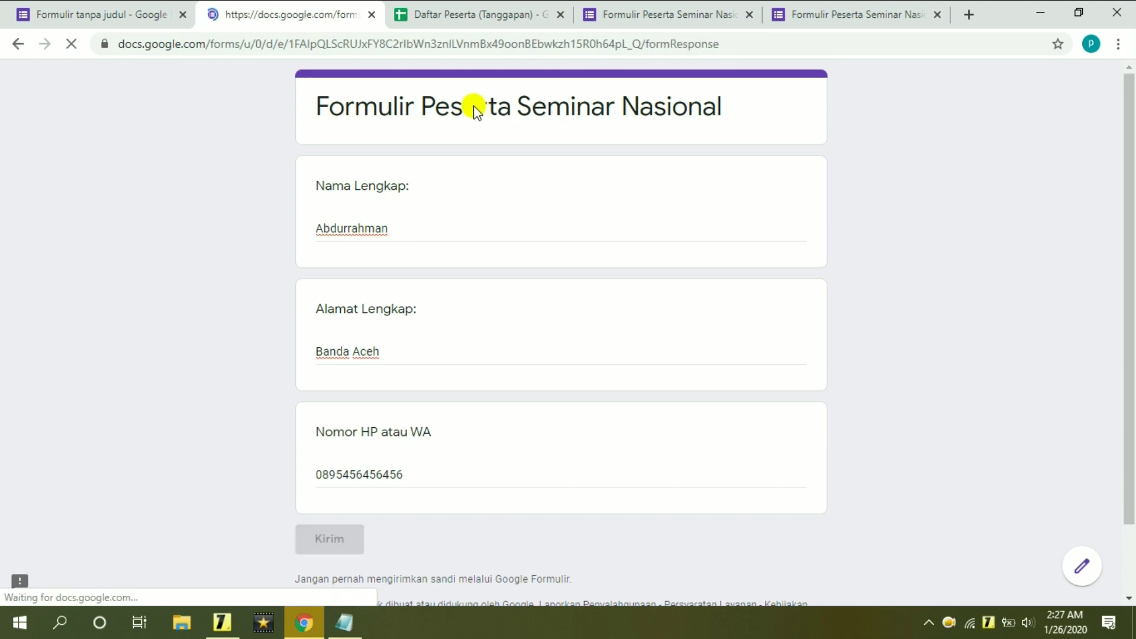
pyautogui.click(470, 13)
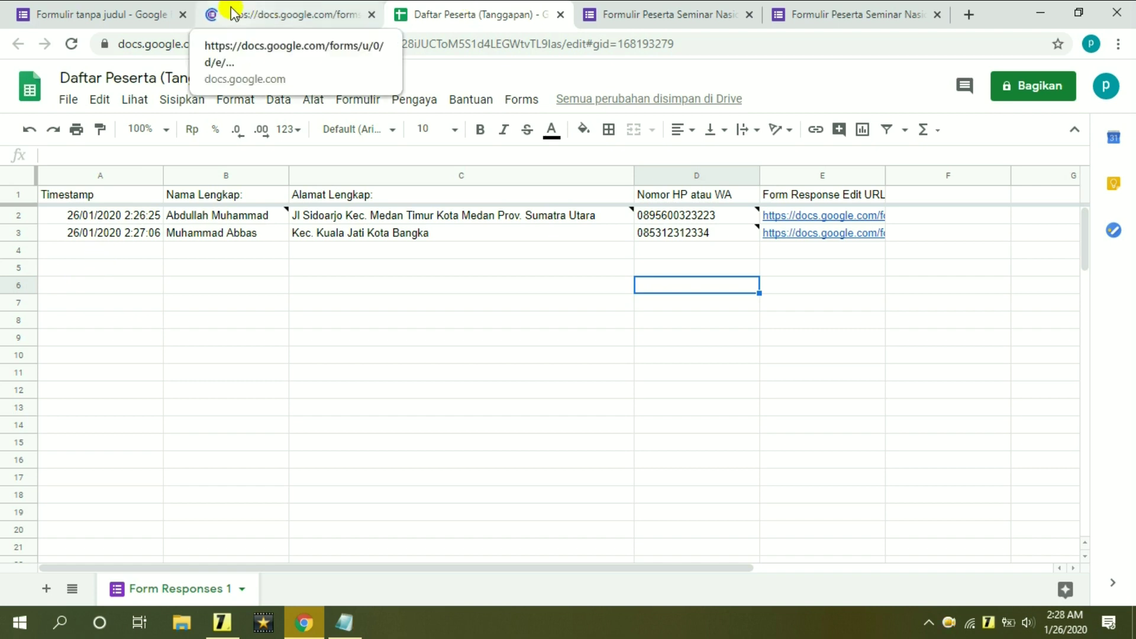
# Open row 4's edit link from cell E4 and review the 'Anda mengedit respons' notice
pyautogui.click(484, 252)
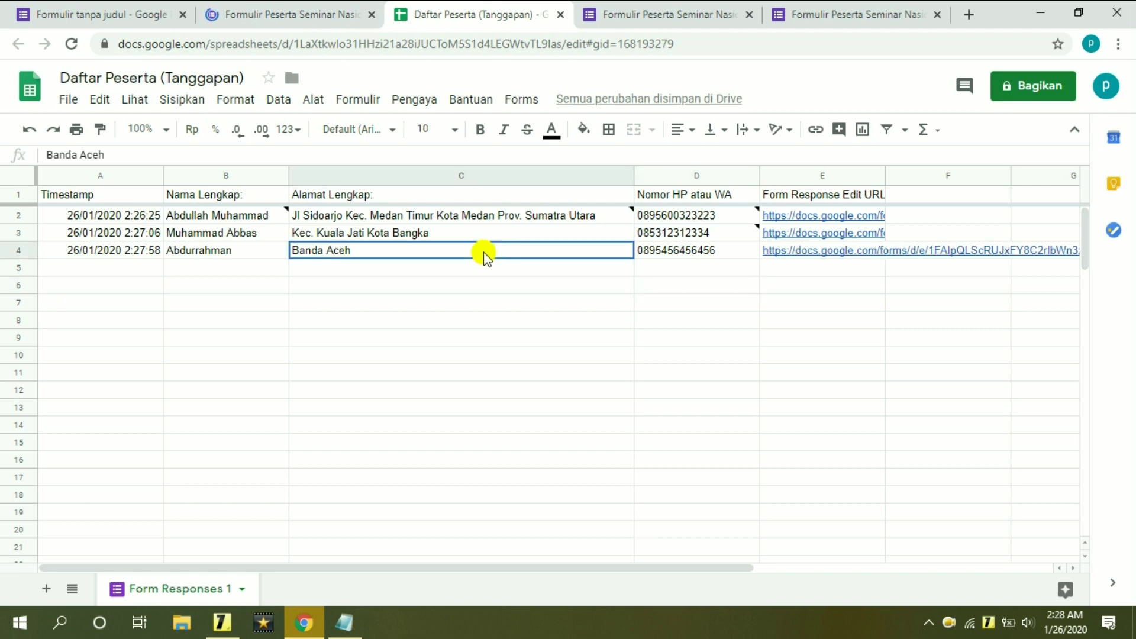
pyautogui.click(791, 288)
pyautogui.click(808, 291)
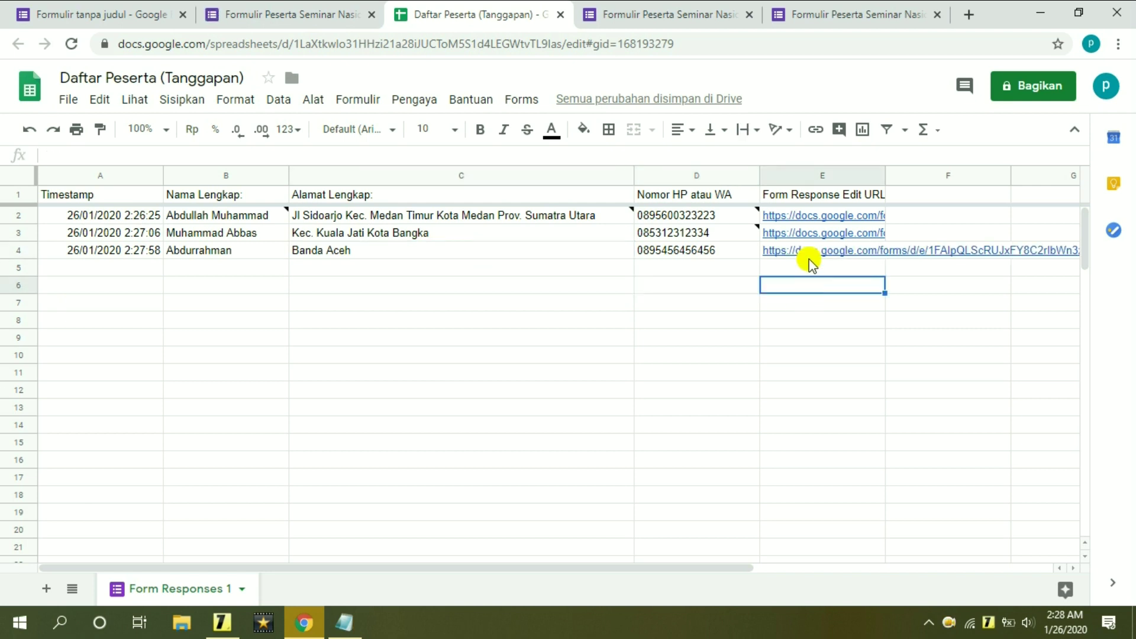
pyautogui.click(796, 252)
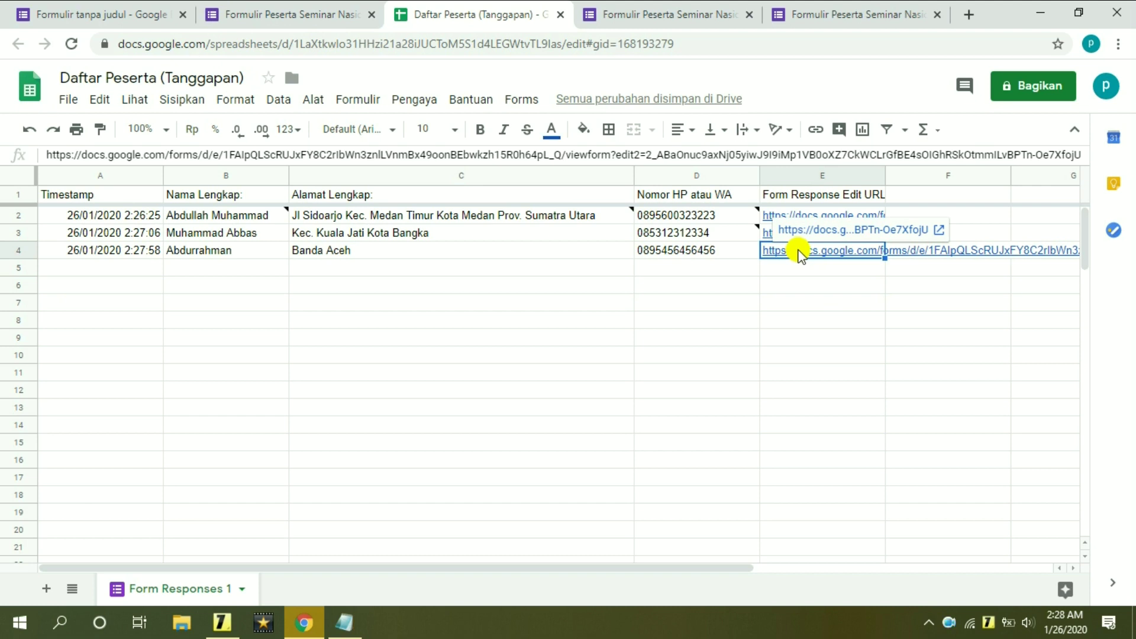
pyautogui.click(826, 231)
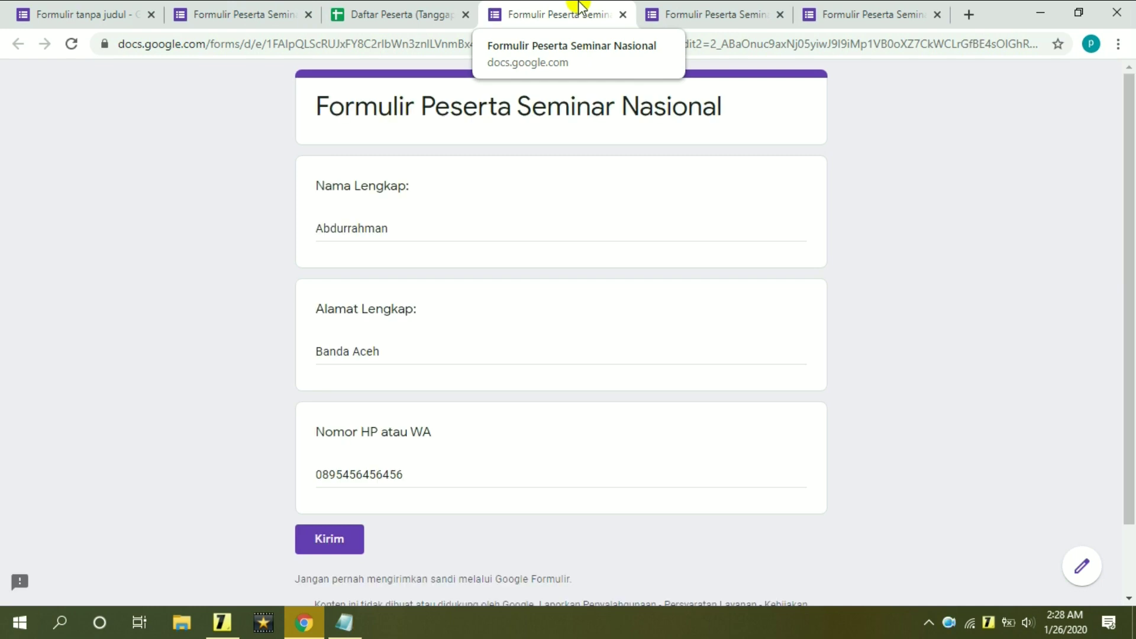
pyautogui.moveTo(1129, 185)
pyautogui.mouseDown()
pyautogui.moveTo(1125, 296)
pyautogui.moveTo(1116, 132)
pyautogui.mouseUp()
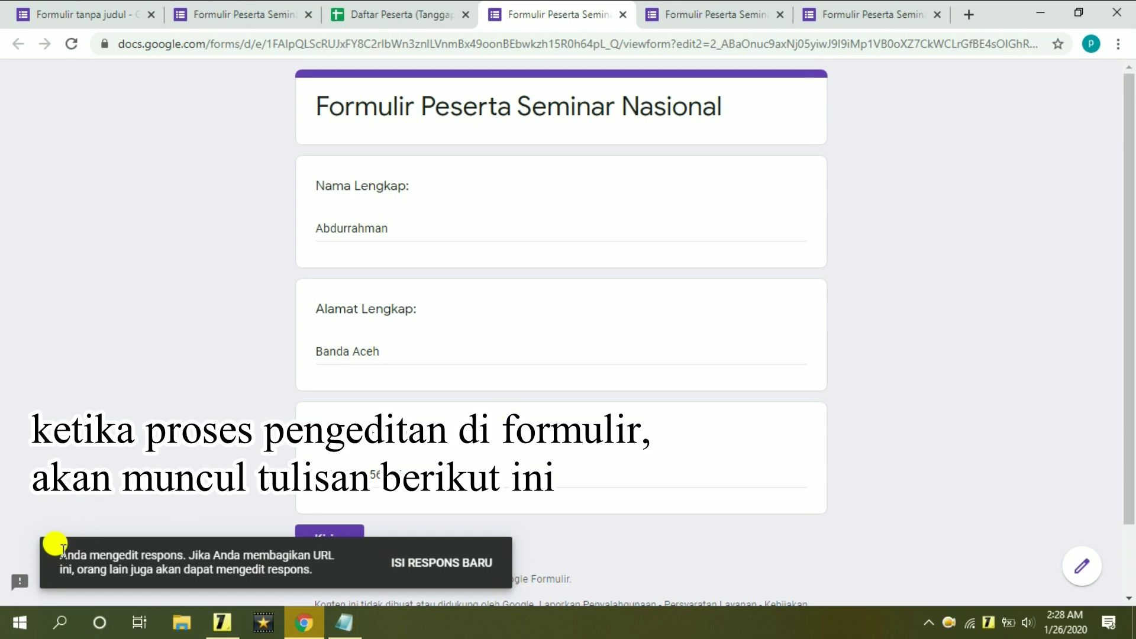
pyautogui.moveTo(57, 556); pyautogui.dragTo(330, 572)
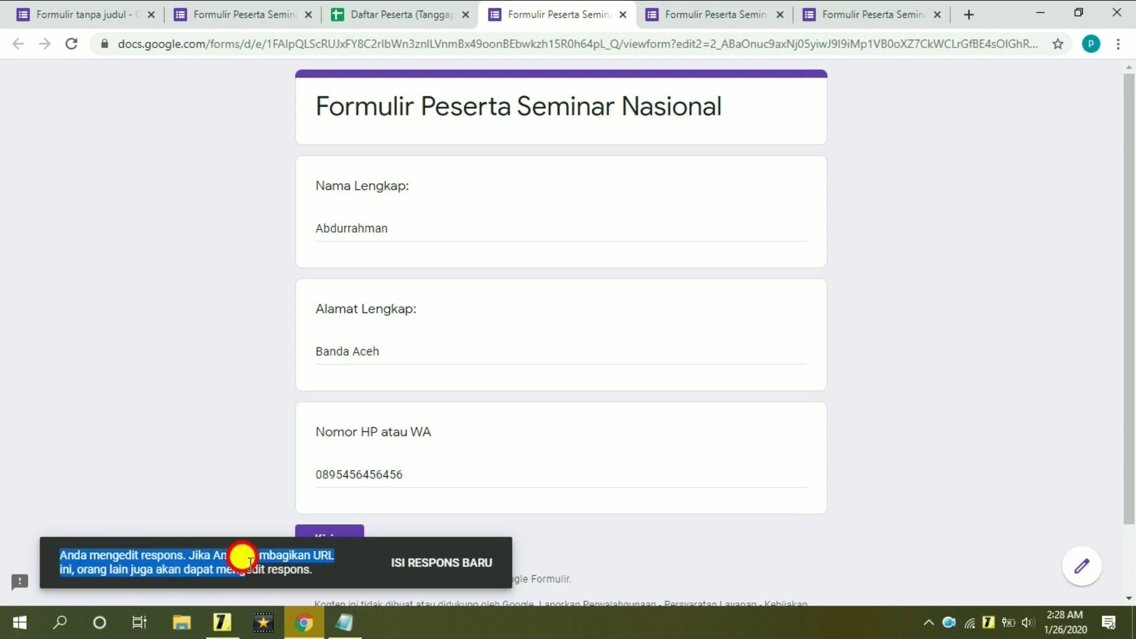
pyautogui.click(682, 535)
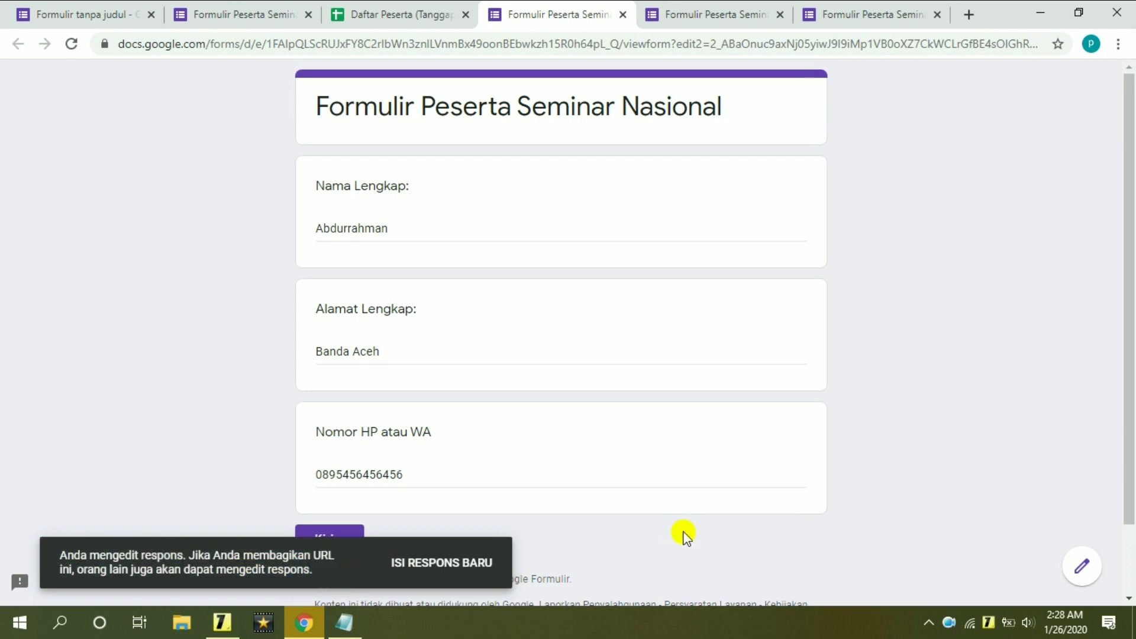